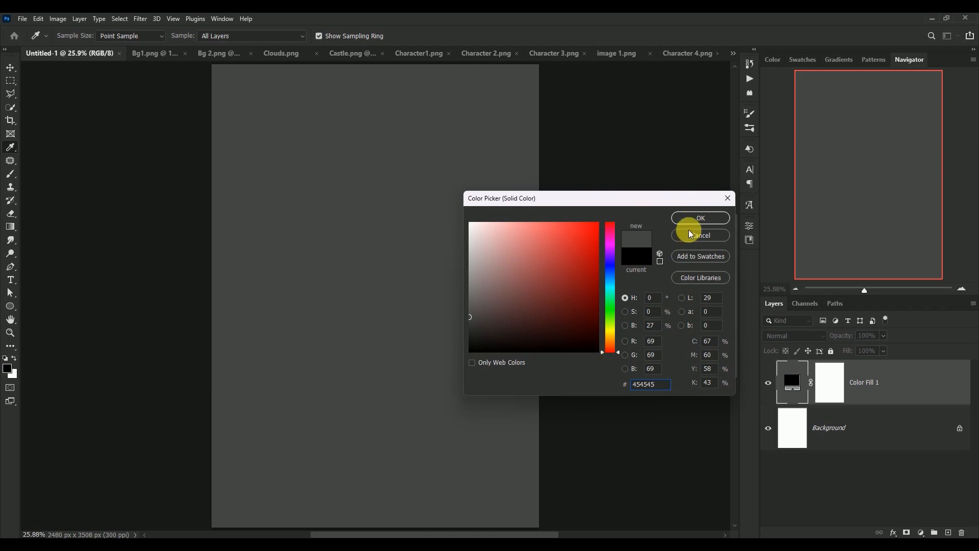
Confirm the solid color fill layer with the dark gray #454545
left_click(690, 216)
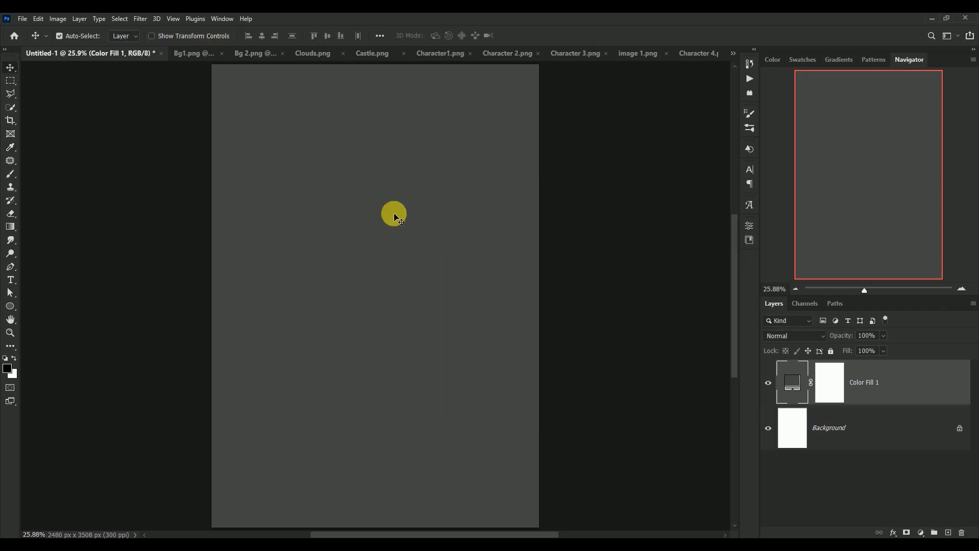
Bring the rocky ground from Bg1.png into the Untitled-1 document and convert its layer to a smart object
left_click(184, 58)
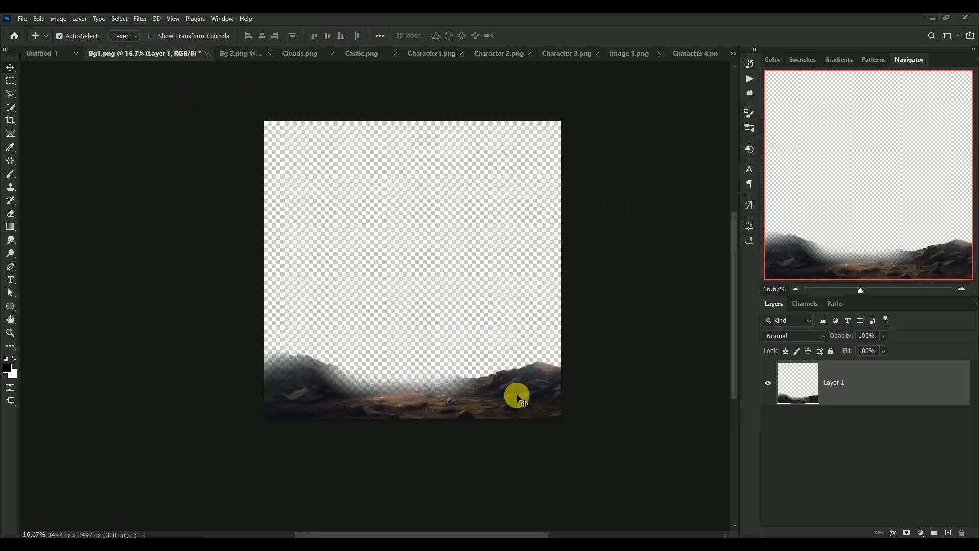
left_click_drag(516, 393, 390, 283)
right_click(895, 383)
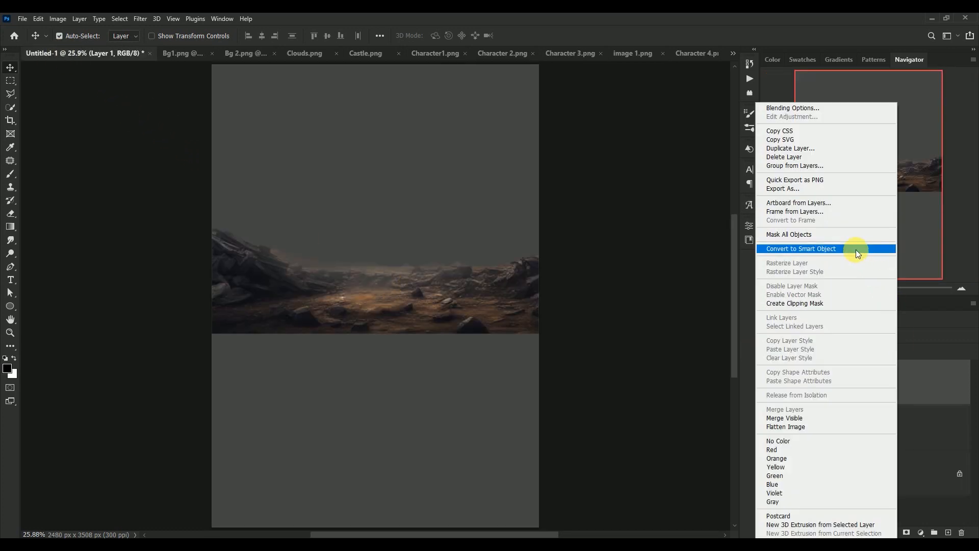
left_click(850, 247)
Scale down the rocky ground layer and place it along the canvas's bottom edge, spanning the full width
key("ctrl+t")
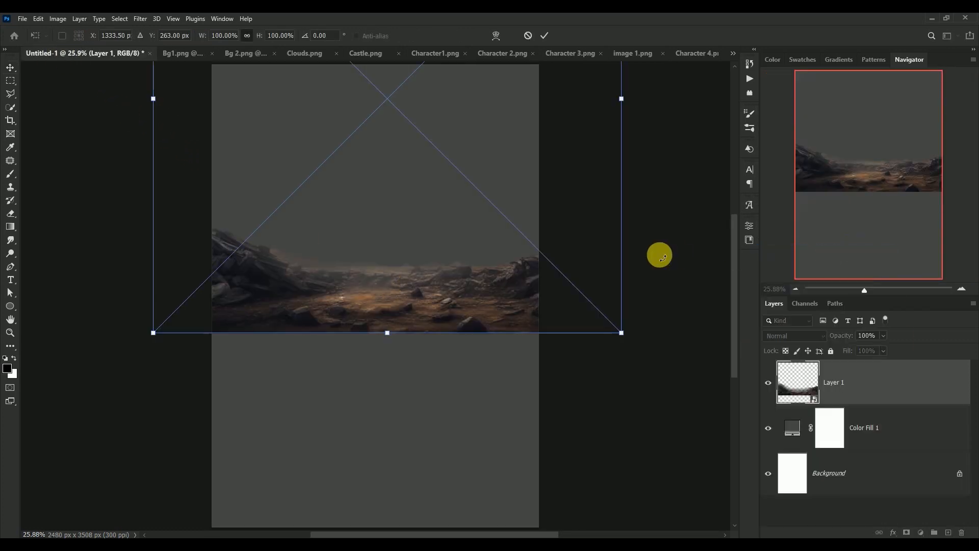
left_click_drag(623, 332, 515, 212)
left_click_drag(363, 196, 404, 479)
left_click_drag(556, 174, 582, 149)
left_click_drag(451, 334, 436, 336)
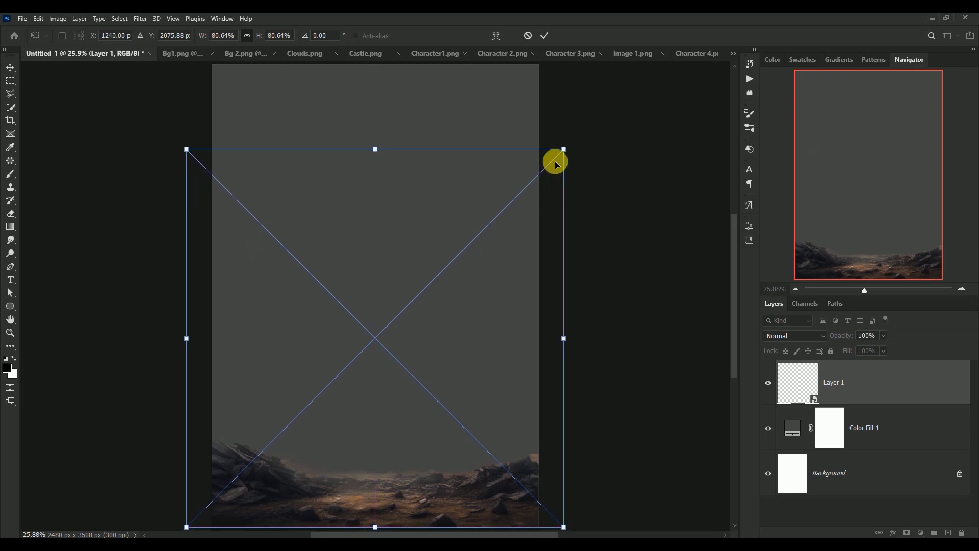
left_click_drag(563, 149, 575, 138)
left_click_drag(397, 338, 387, 341)
key("Return")
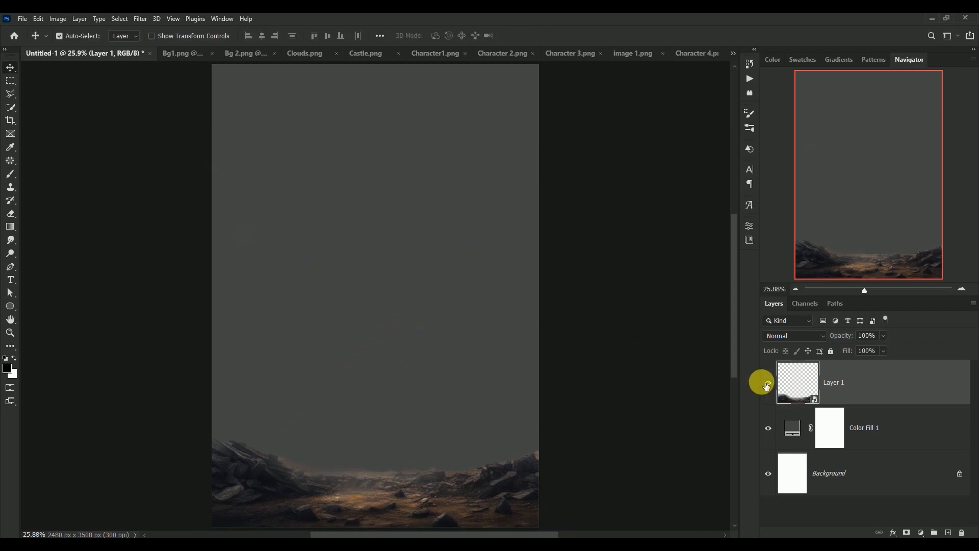
left_click(768, 382)
left_click(768, 383)
Add a Color Balance adjustment clipped to the rocky ground layer, with midtones at Cyan-Red +16, Magenta-Green -12 and Yellow-Blue -10
left_click(920, 531)
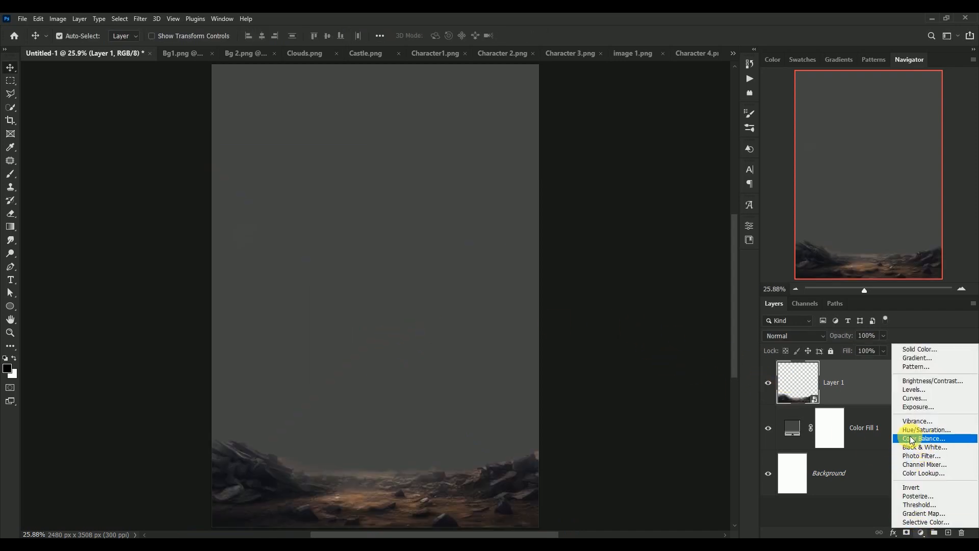
left_click(912, 440)
left_click(661, 487)
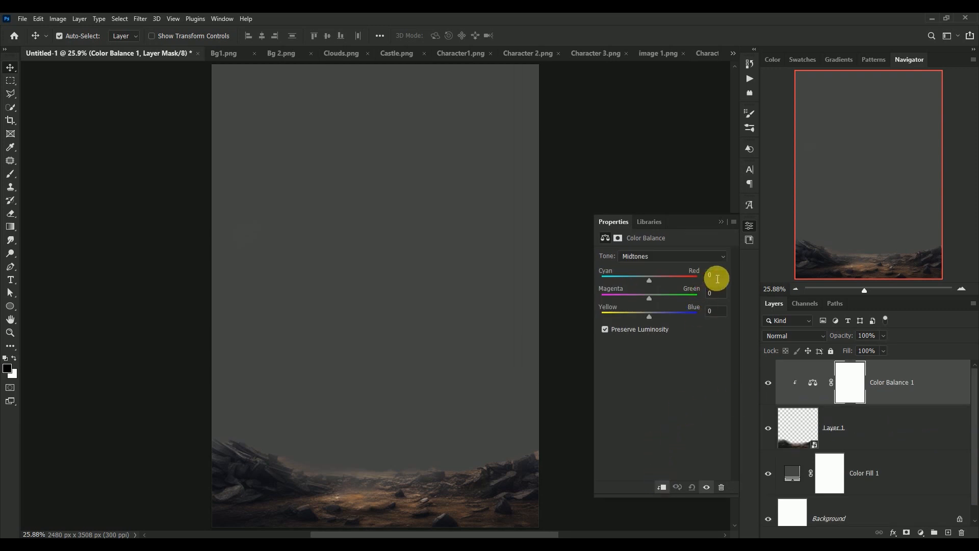
left_click(716, 279)
type("16")
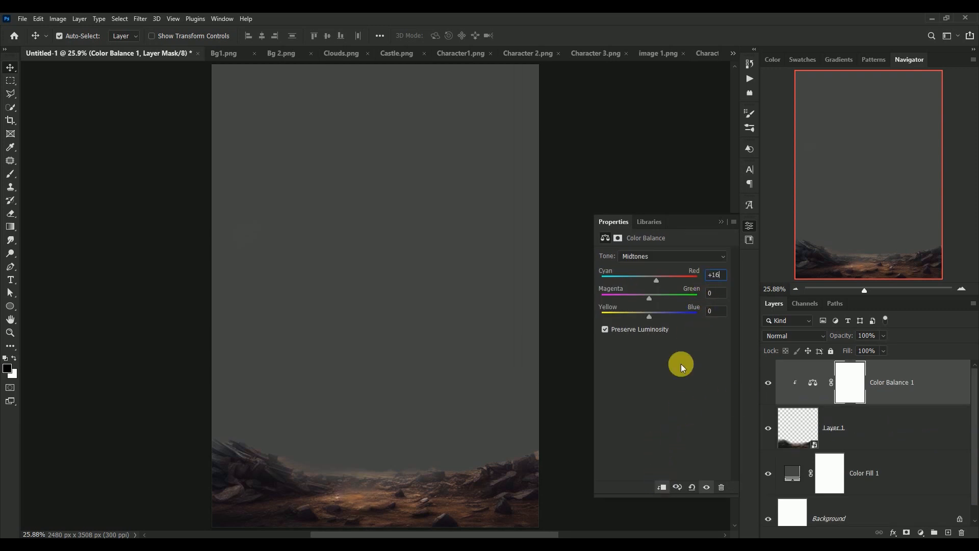
key("Tab")
type("-12")
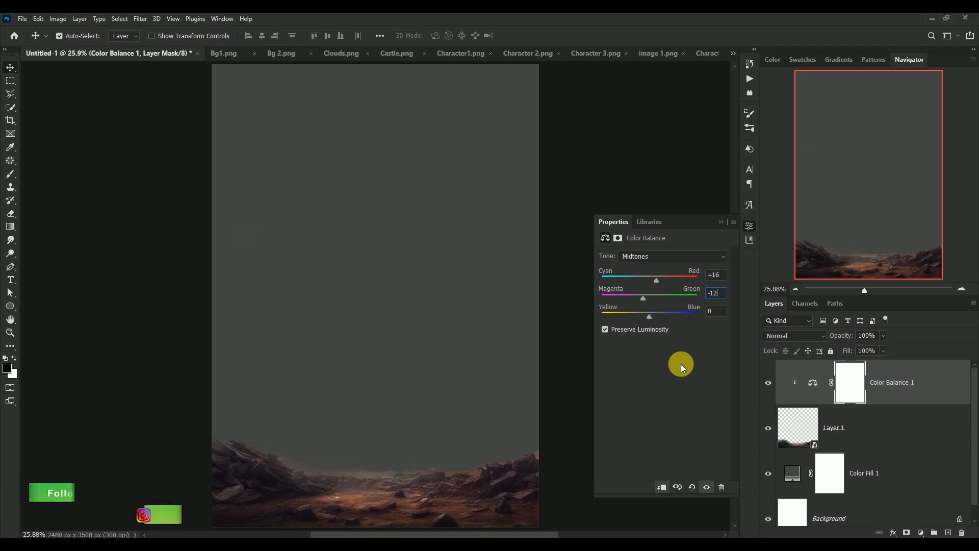
key("Tab")
type("-10")
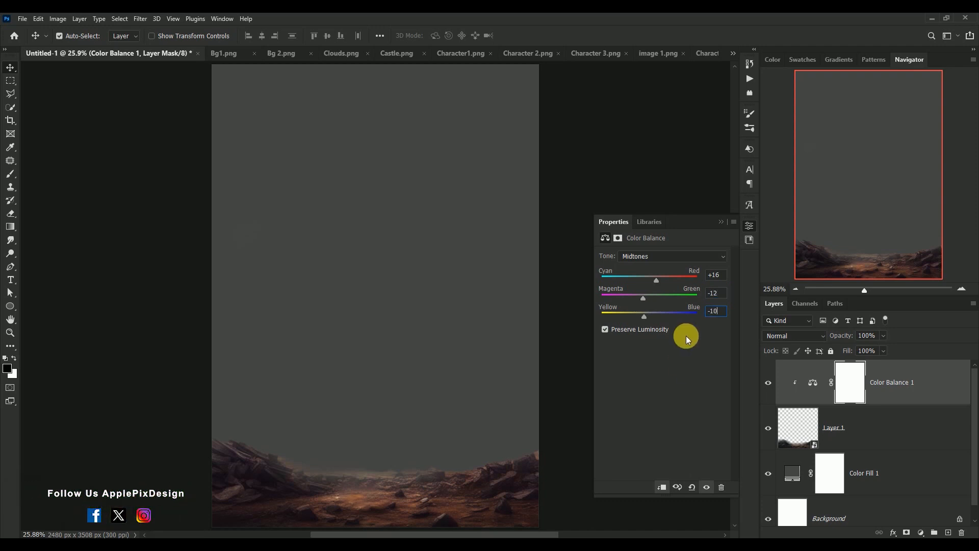
Set the Color Balance shadows to Cyan-Red -3, Magenta-Green -4 and Yellow-Blue -4
left_click(670, 256)
left_click(663, 263)
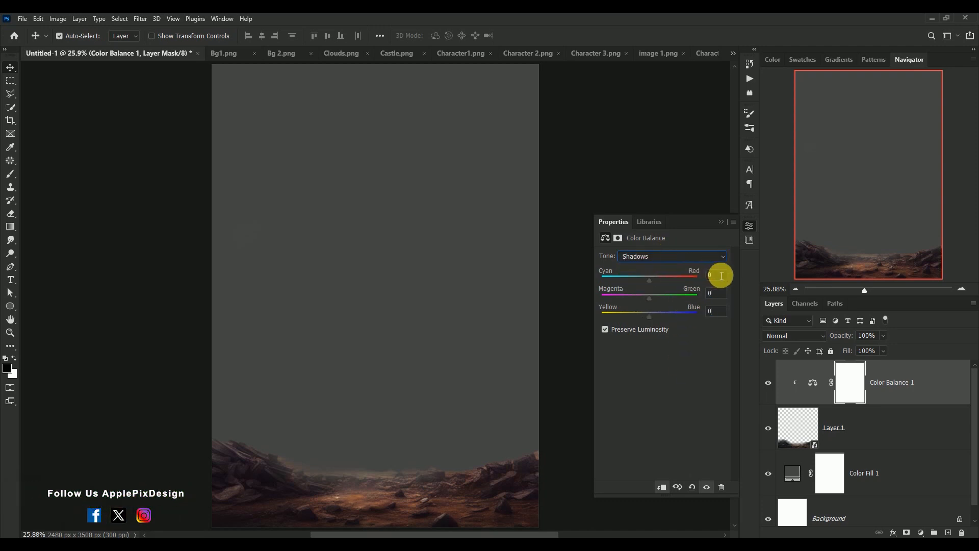
type("-3")
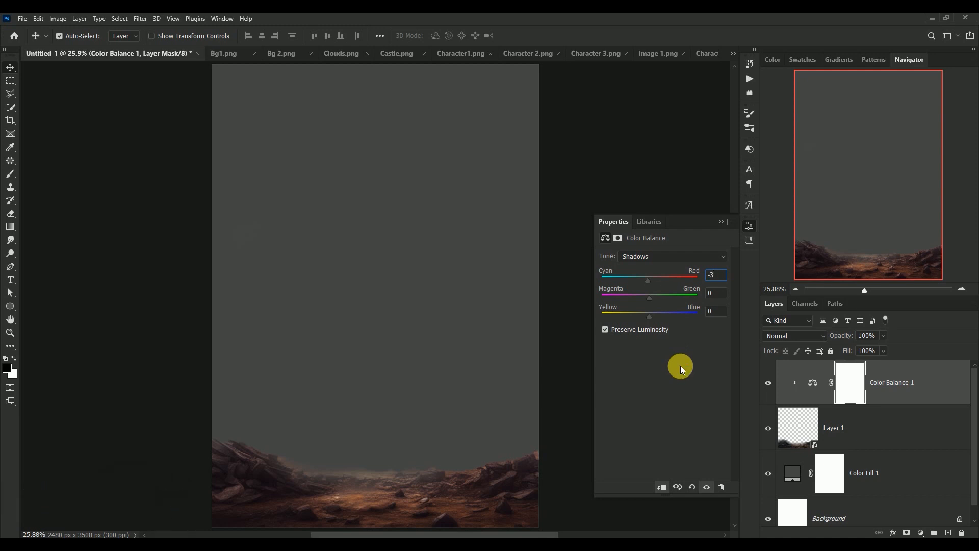
key("Tab")
type("-")
key("Tab")
type("-4")
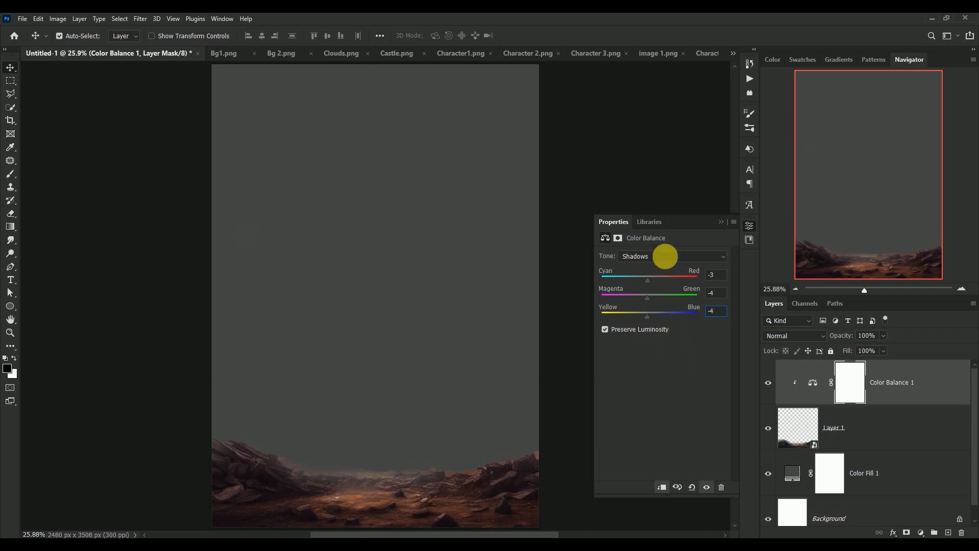
Set the Color Balance highlights to Cyan-Red -28, Magenta-Green -20 and Yellow-Blue -4
left_click(662, 256)
left_click(662, 283)
left_click(716, 275)
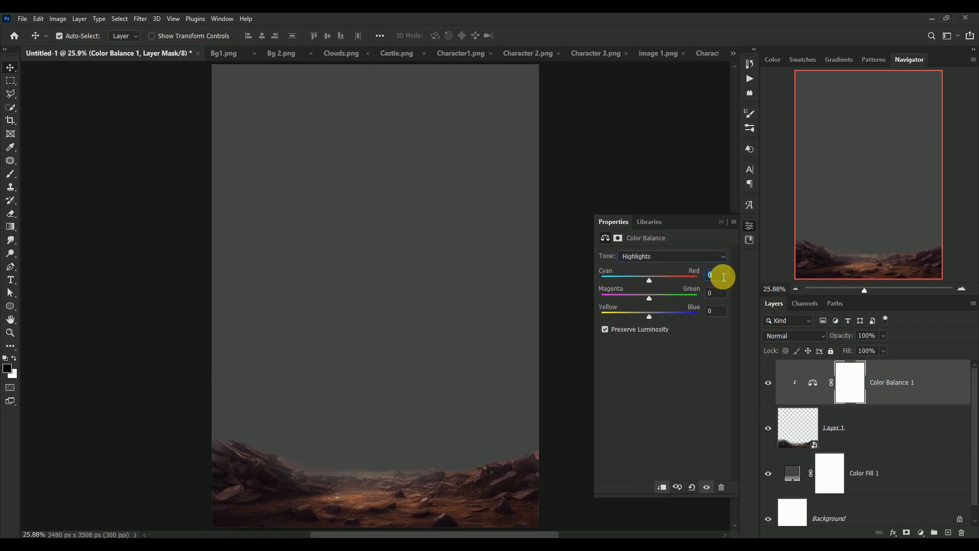
type("-28")
key("Tab")
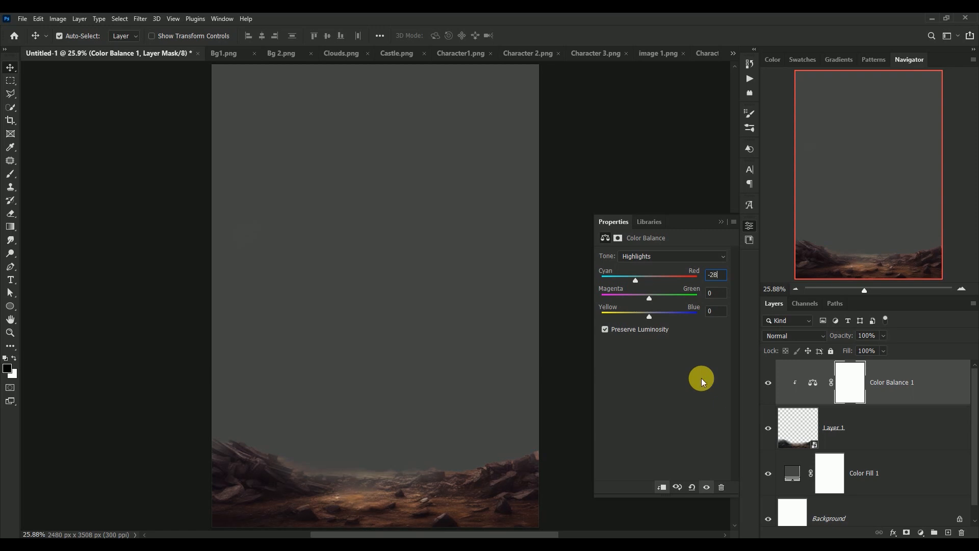
type("-20")
key("Tab")
type("-4")
left_click(720, 221)
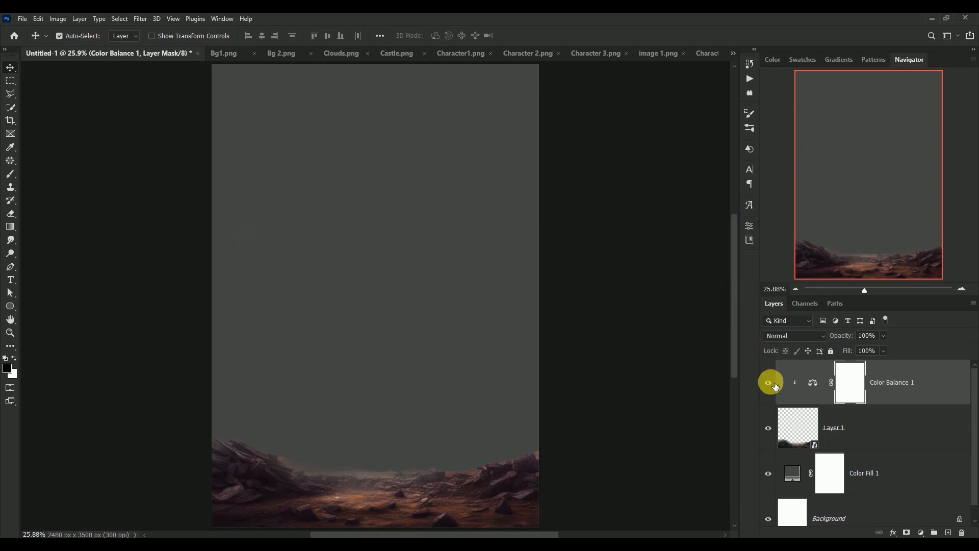
Close the Bg1.png document without saving its changes
left_click(228, 53)
left_click(206, 53)
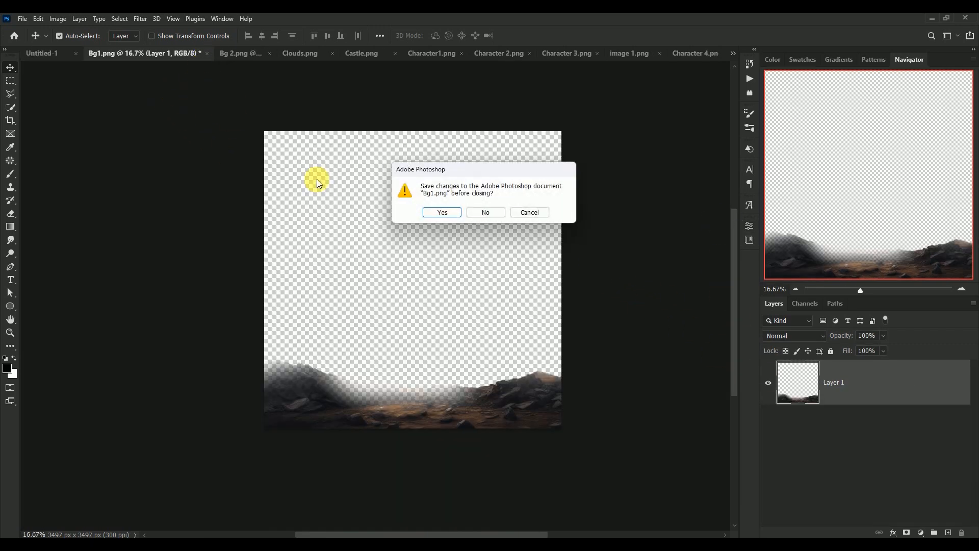
left_click(487, 212)
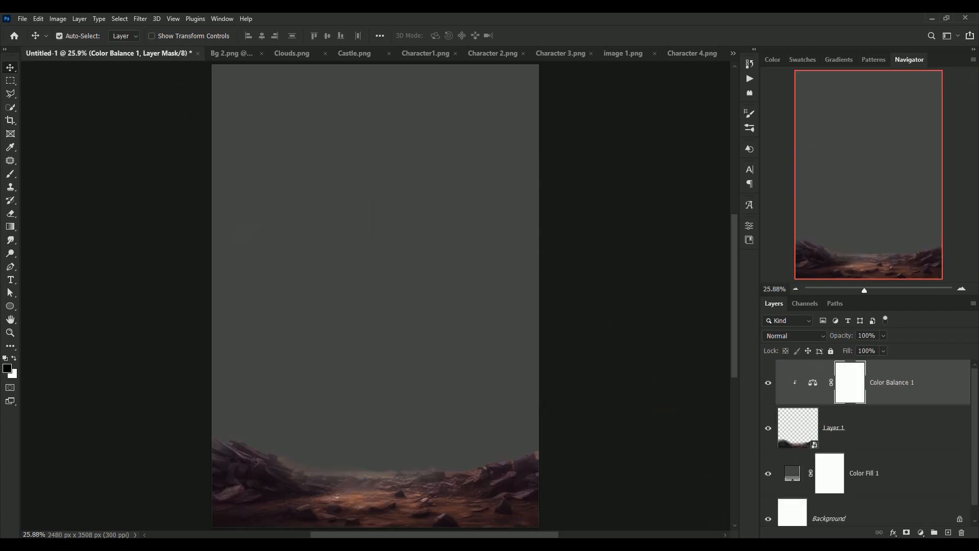
Bring the wasteland image from Bg 2.png into the Untitled-1 document and convert its layer to a smart object
left_click(225, 60)
left_click_drag(478, 383, 385, 286)
right_click(868, 360)
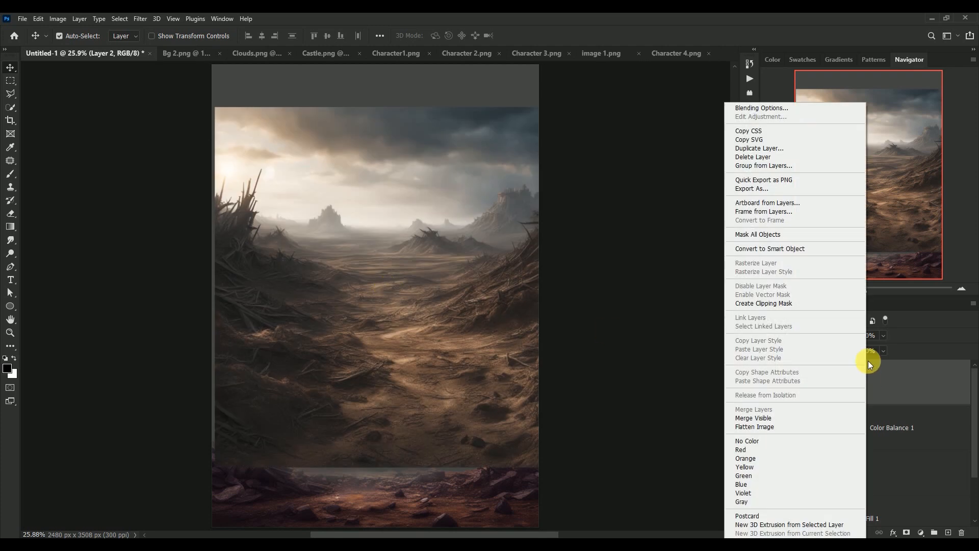
left_click(814, 249)
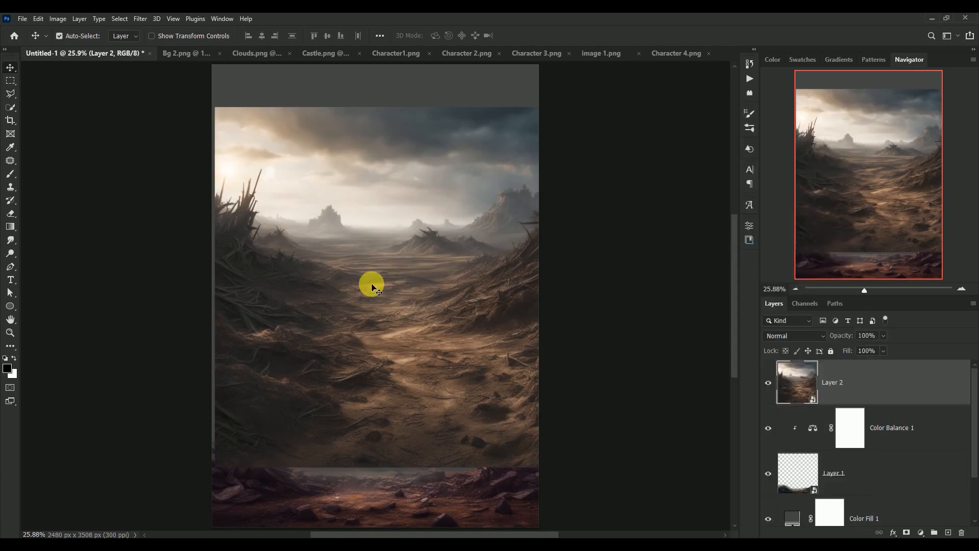
Shift the wasteland image slightly down and left, and reorder its layer directly beneath the rocky ground layer
left_click_drag(365, 283, 353, 309)
left_click_drag(776, 376, 780, 494)
left_click(768, 473)
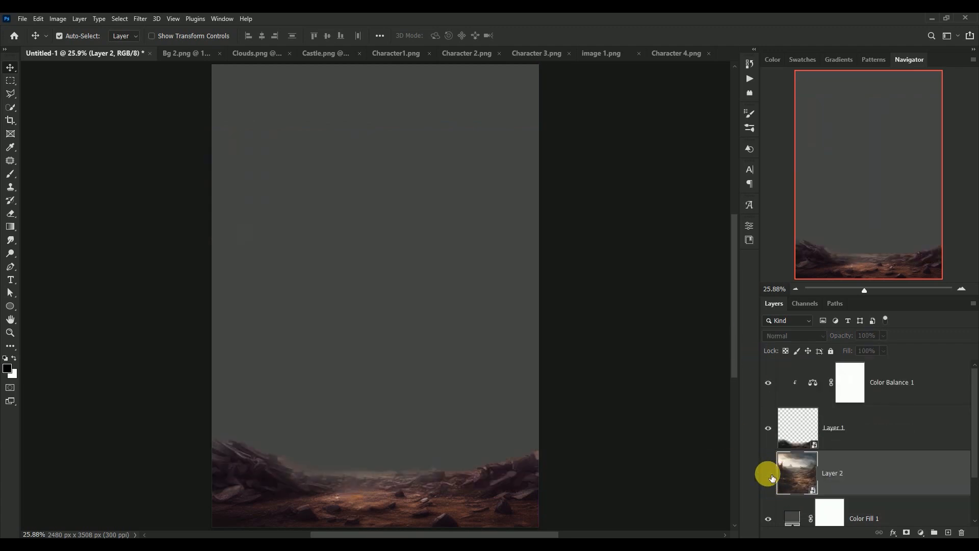
left_click(768, 473)
Add a layer mask to the wasteland layer and fade out its sky and lower edge with black-to-transparent gradients
left_click(906, 532)
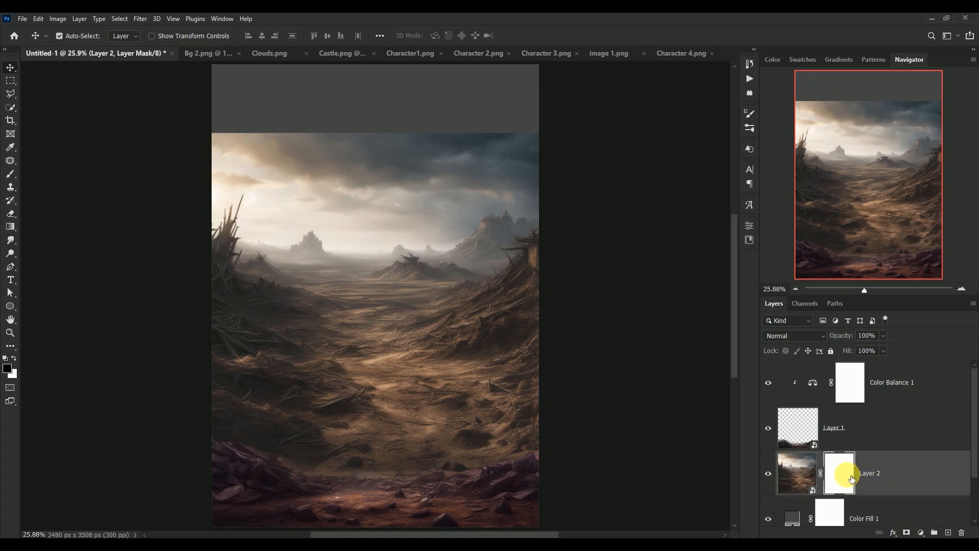
left_click(10, 227)
left_click_drag(381, 468, 383, 399)
left_click_drag(375, 131, 372, 286)
left_click_drag(377, 219, 373, 246)
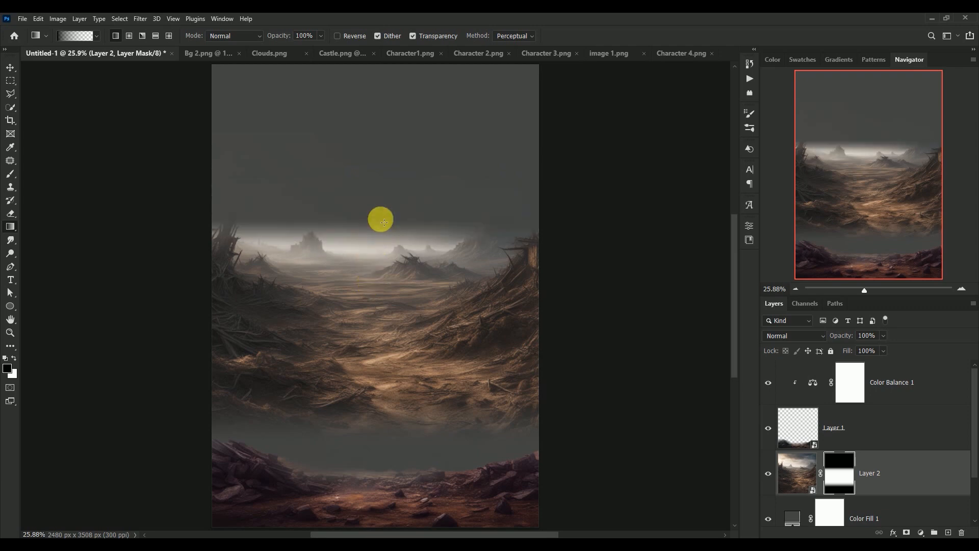
key("ctrl+z")
left_click_drag(385, 162, 382, 275)
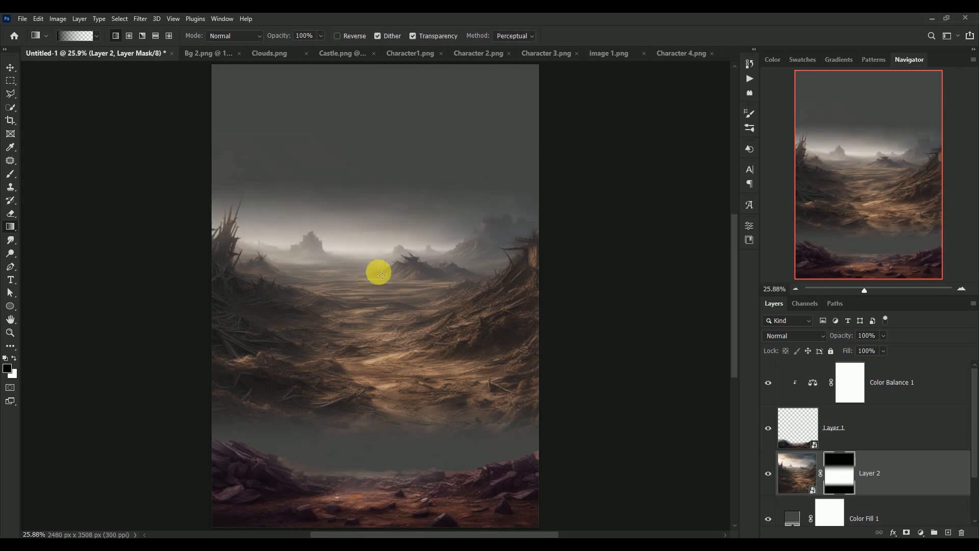
left_click_drag(386, 137, 376, 286)
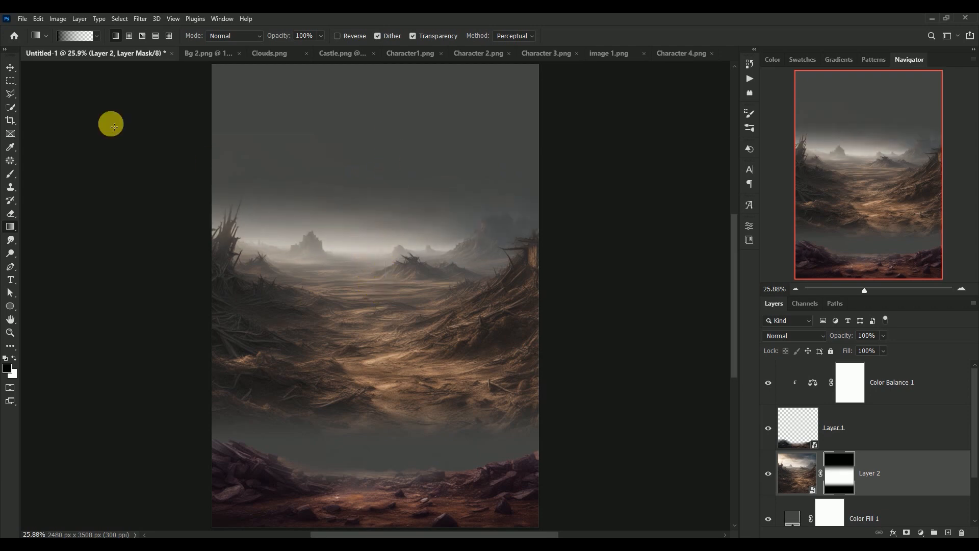
Move the masked wasteland layer down to meet the rocky ground and enlarge it to about 101.45%
left_click(11, 68)
left_click_drag(440, 340, 442, 387)
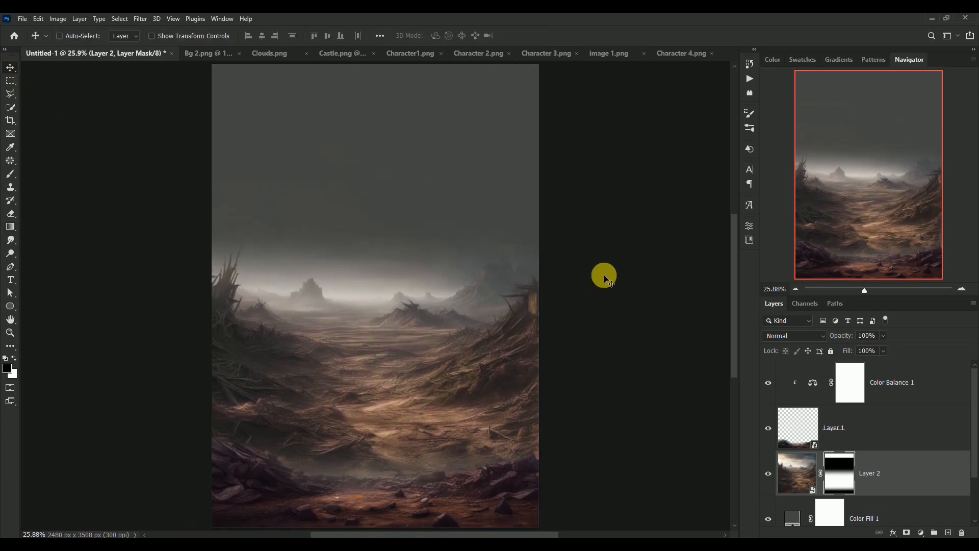
key("ctrl+t")
left_click_drag(540, 183, 540, 175)
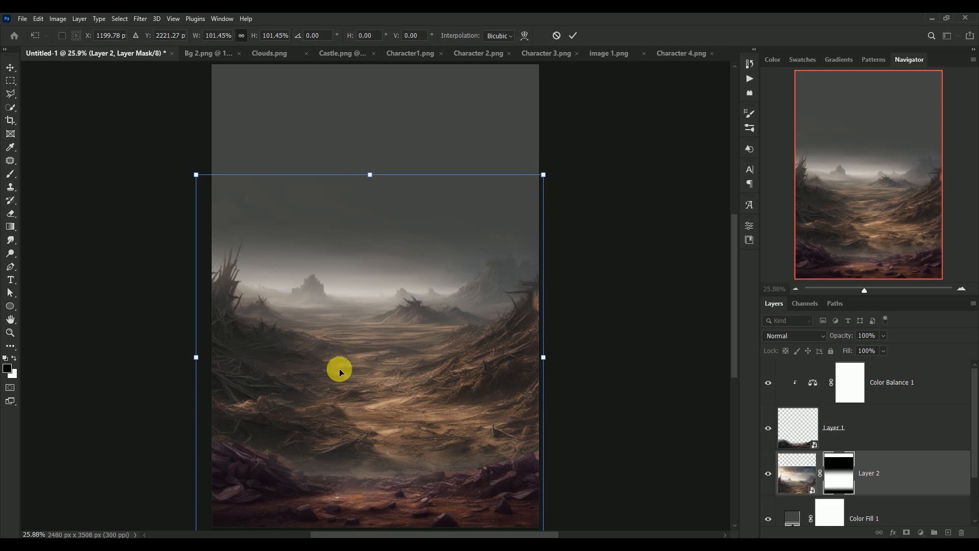
mouse_move(339, 367)
left_mouse_down()
mouse_move(329, 365)
mouse_move(338, 354)
left_mouse_up()
key("Return")
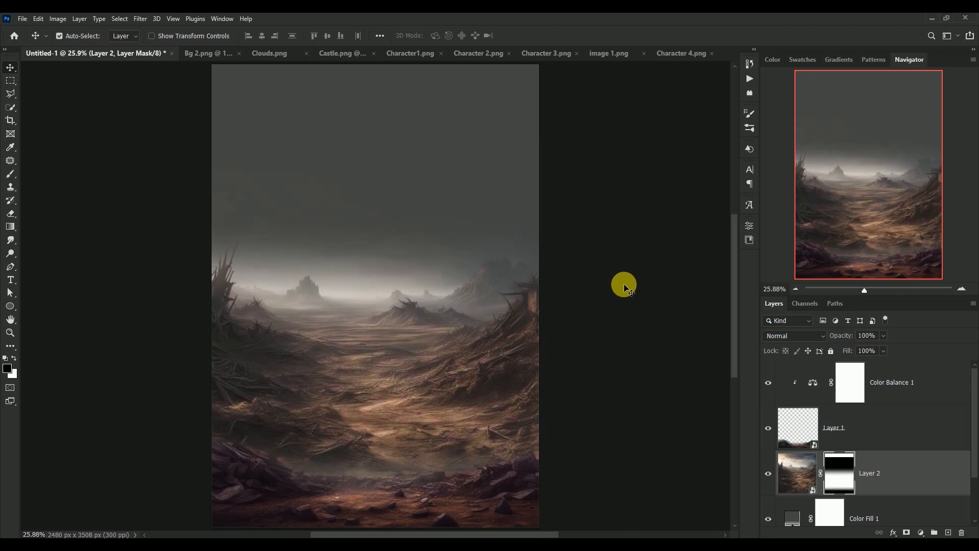
Duplicate the Color Balance 1 adjustment, place the copy above the wasteland layer and clip it to that layer
left_click(793, 463)
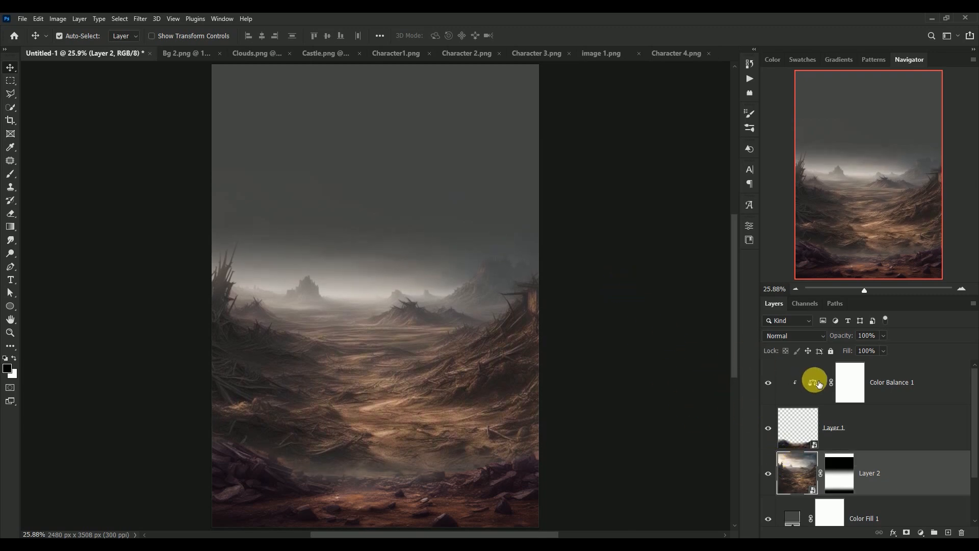
left_click_drag(818, 384, 953, 532)
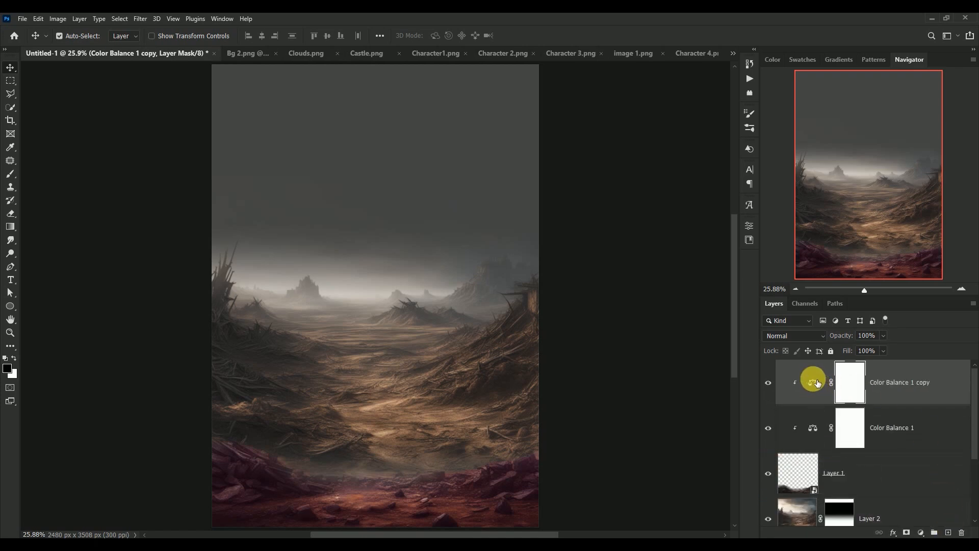
left_click_drag(817, 383, 804, 476)
left_click(797, 486)
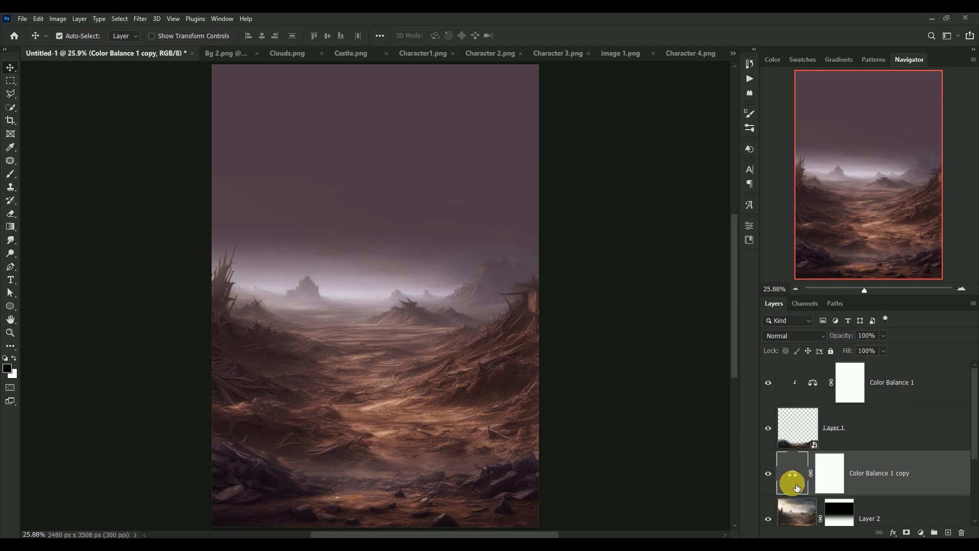
left_click(791, 497, "alt")
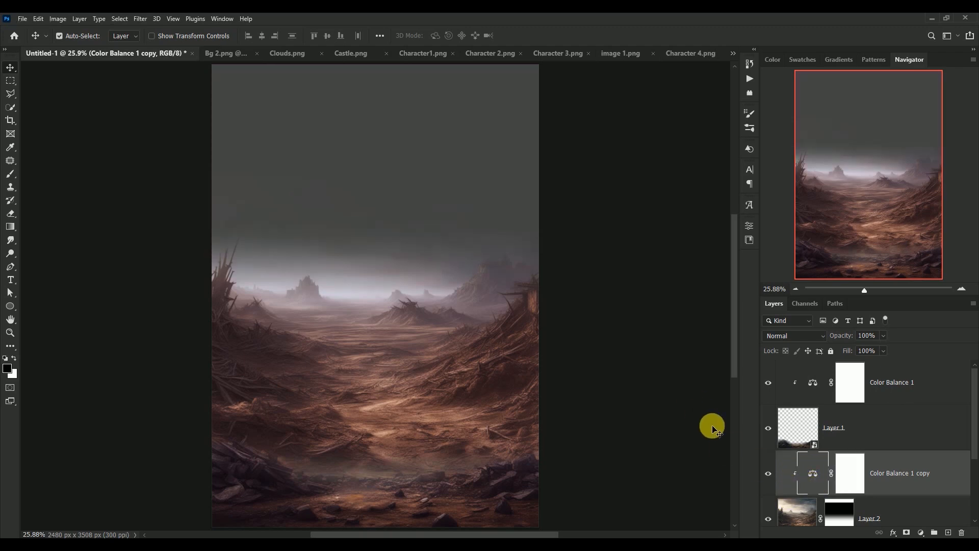
left_click(768, 474)
Add a Curves adjustment clipped to the wasteland layer, darken it with a point at input 176, output 160, and compare before and after
left_click(921, 532)
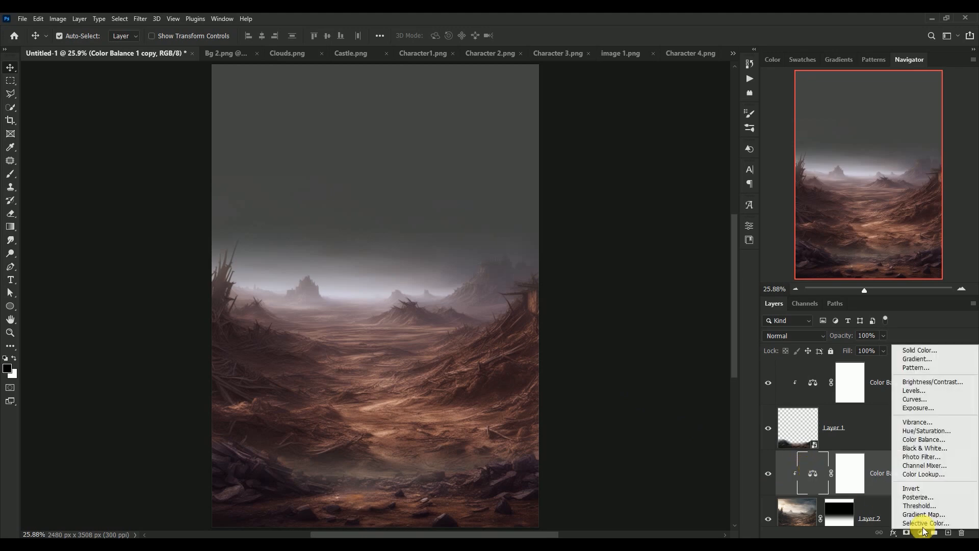
left_click(911, 399)
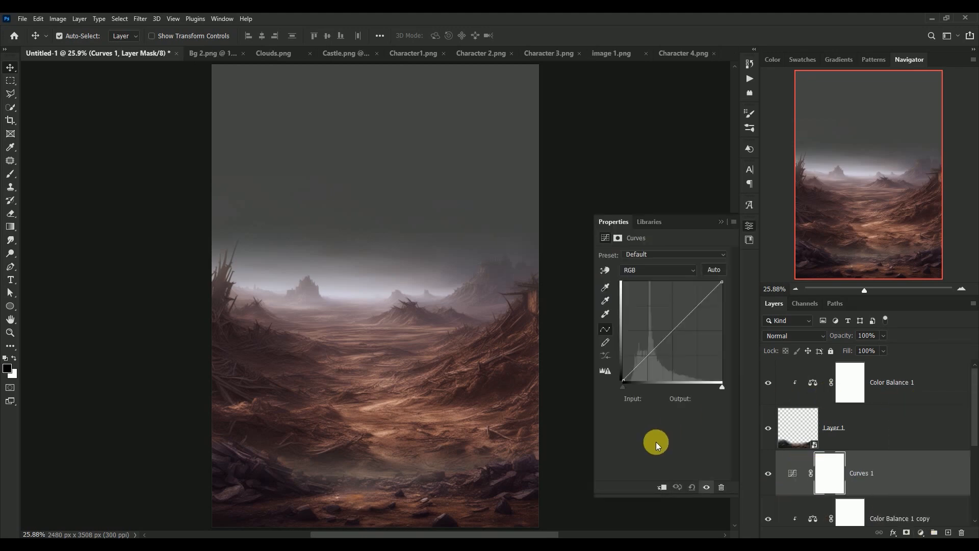
left_click(662, 487)
left_click_drag(671, 337, 695, 324)
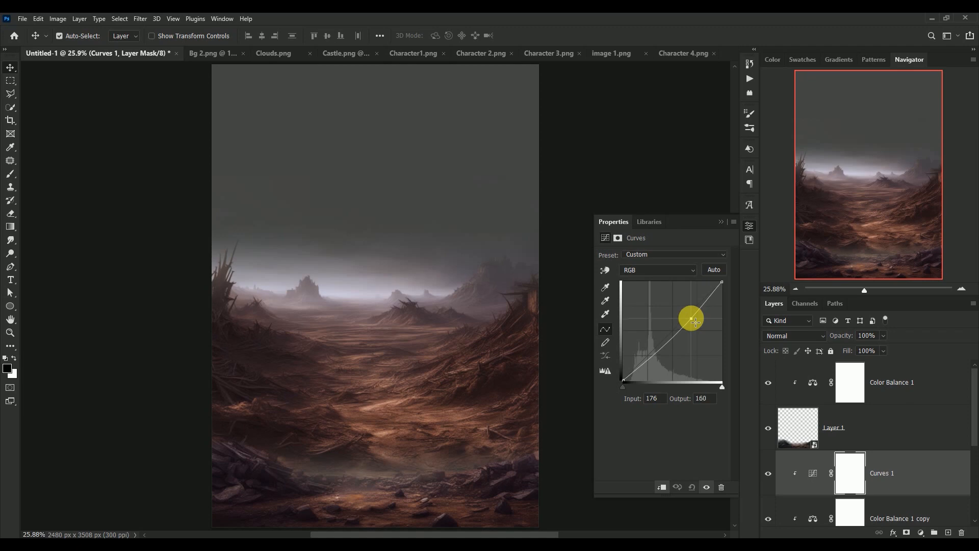
left_click(719, 222)
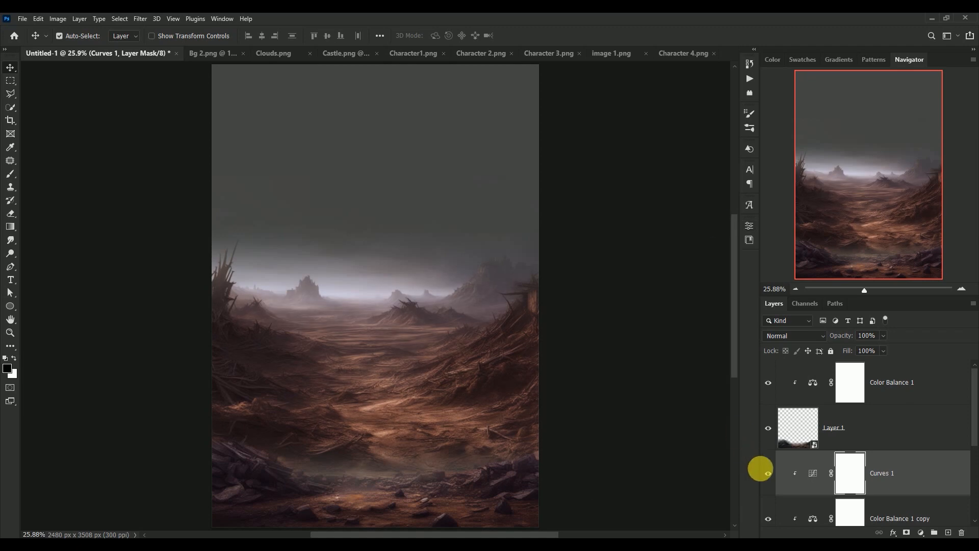
left_click(768, 474)
left_click(768, 474)
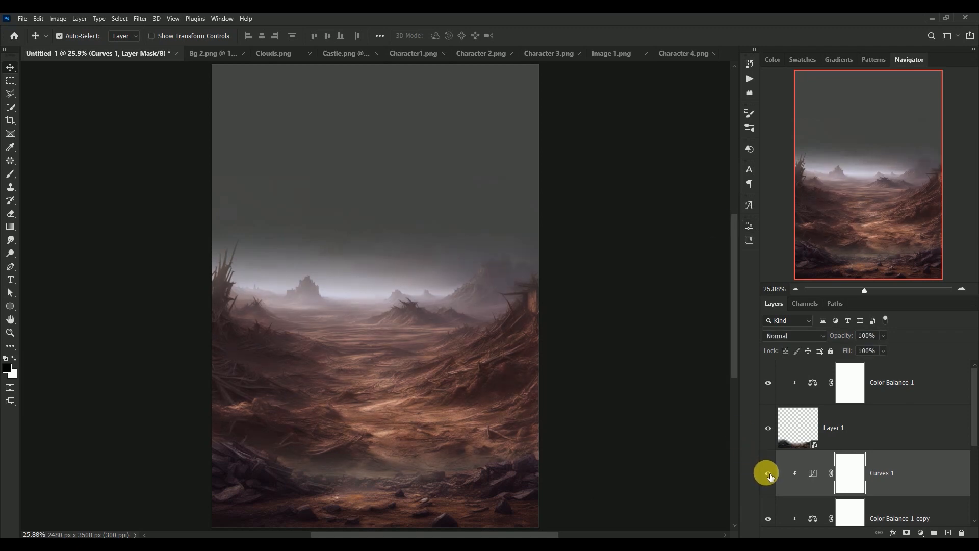
Select the top Color Balance 1 layer and close the Bg 2.png source image without saving it
left_click(854, 378)
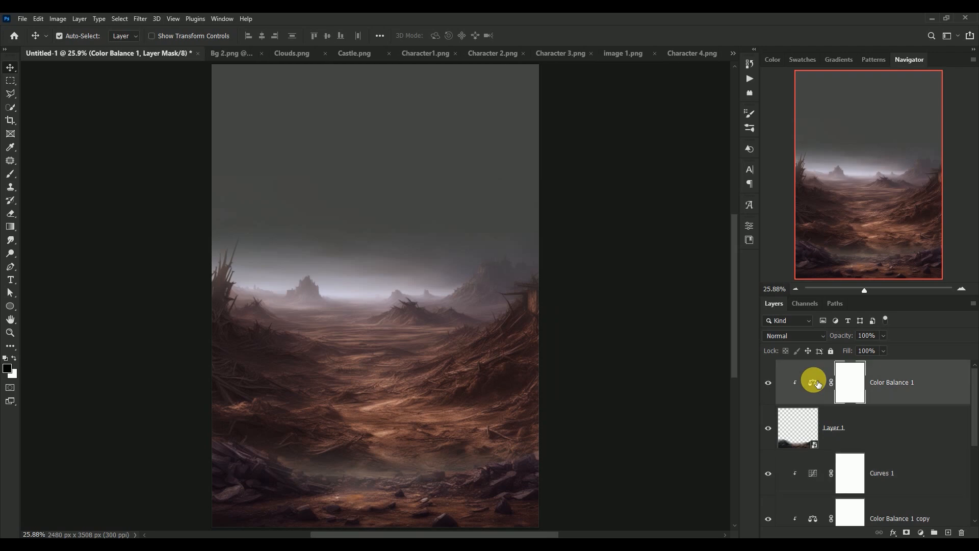
left_click(230, 54)
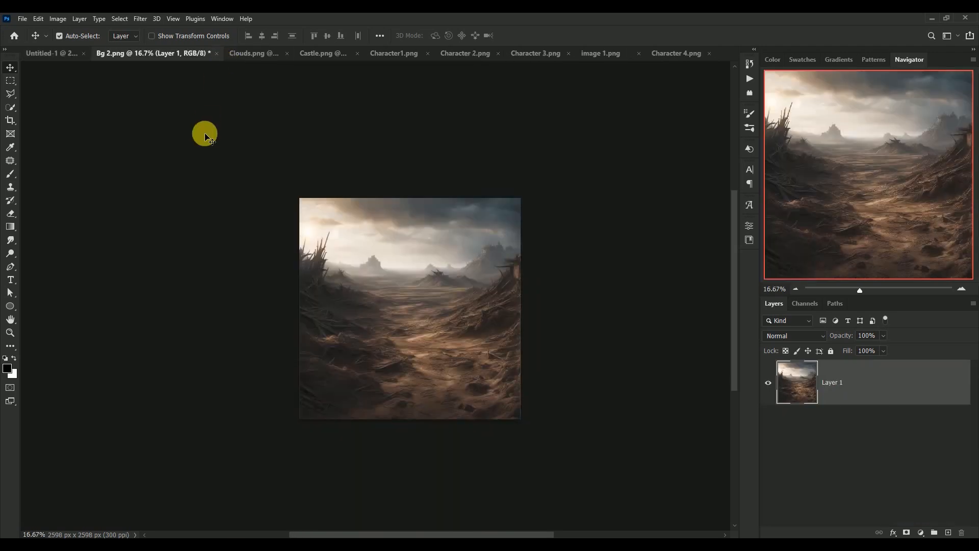
left_click(217, 53)
left_click(484, 211)
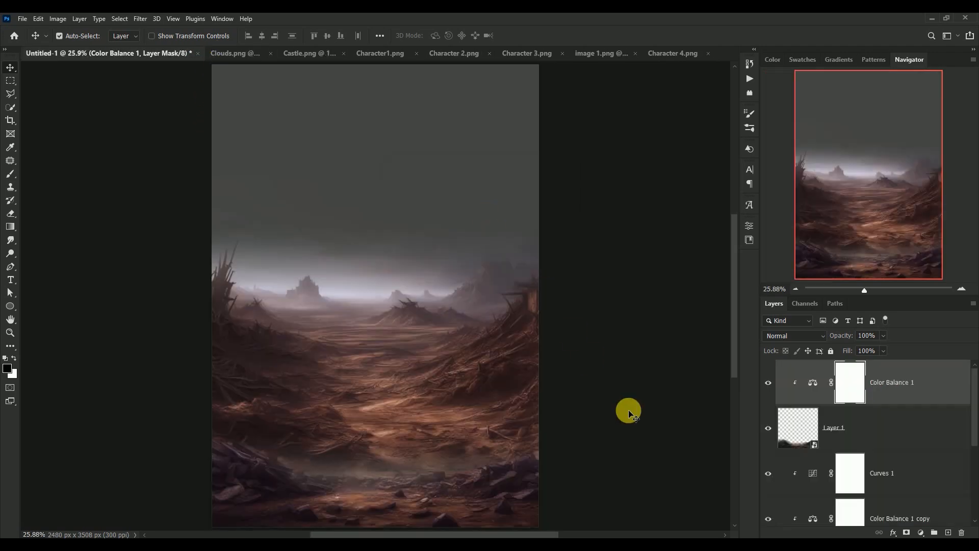
key("ctrl+z")
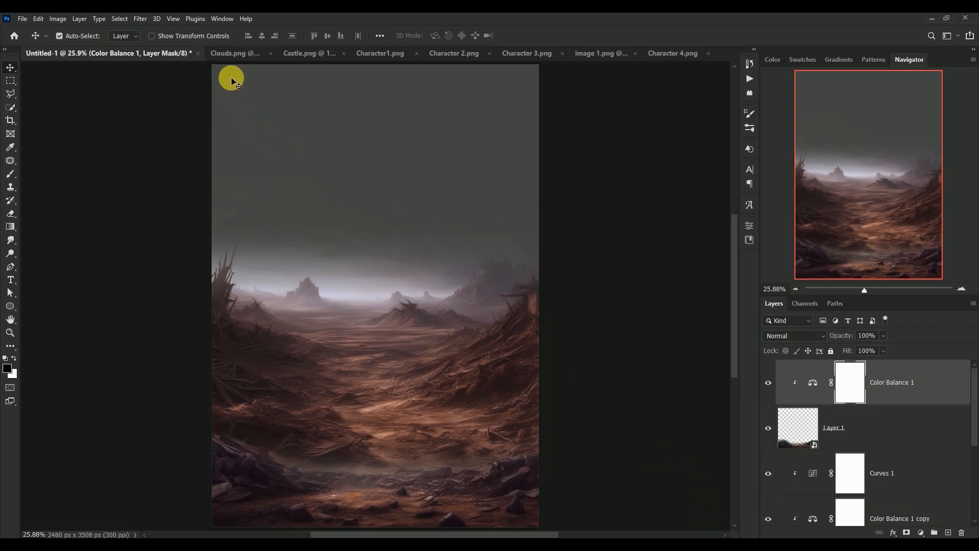
Bring the storm sky from Clouds.png into the poster as the top layer and convert it to a smart object
left_click(226, 54)
left_click_drag(474, 304, 374, 211)
right_click(896, 387)
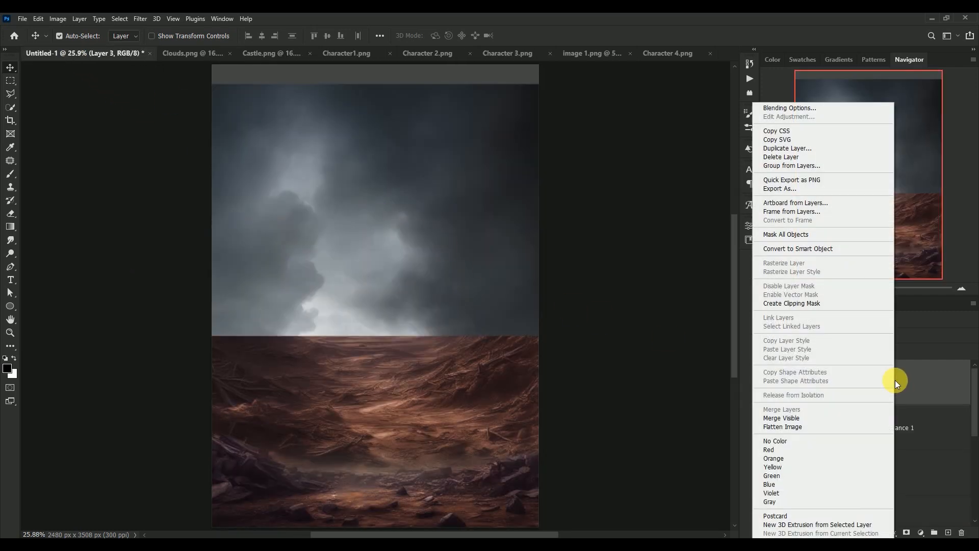
left_click(840, 248)
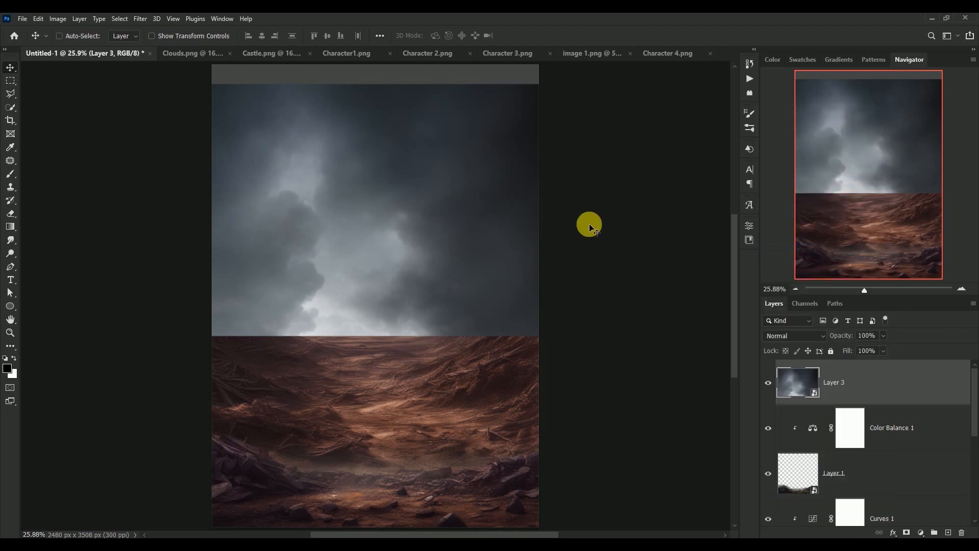
Enlarge the clouds layer slightly and move it up to cover the canvas's upper part, then compare with it hidden
key("ctrl+t")
left_click_drag(559, 334, 589, 372)
left_click_drag(413, 269, 391, 247)
key("Return")
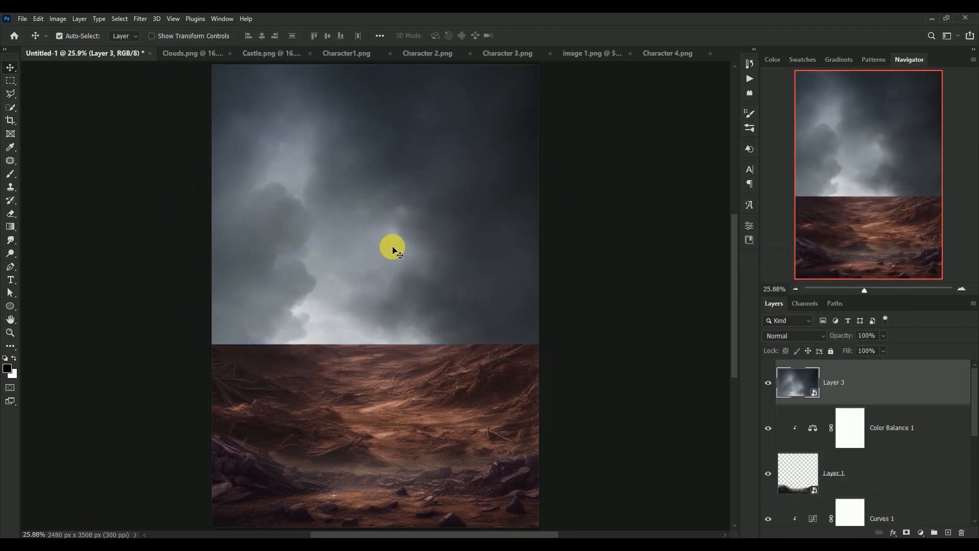
left_click(768, 383)
left_click(768, 384)
Add a layer mask to the clouds layer and fade its lower edge into the wasteland horizon with a vertical gradient
left_click(907, 532)
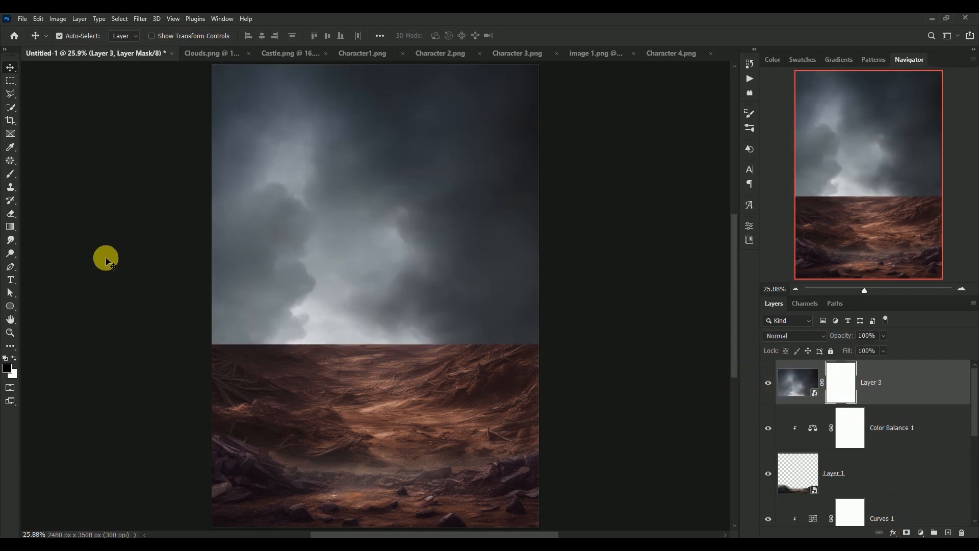
left_click(10, 227)
left_click_drag(362, 364, 383, 187)
left_click(10, 67)
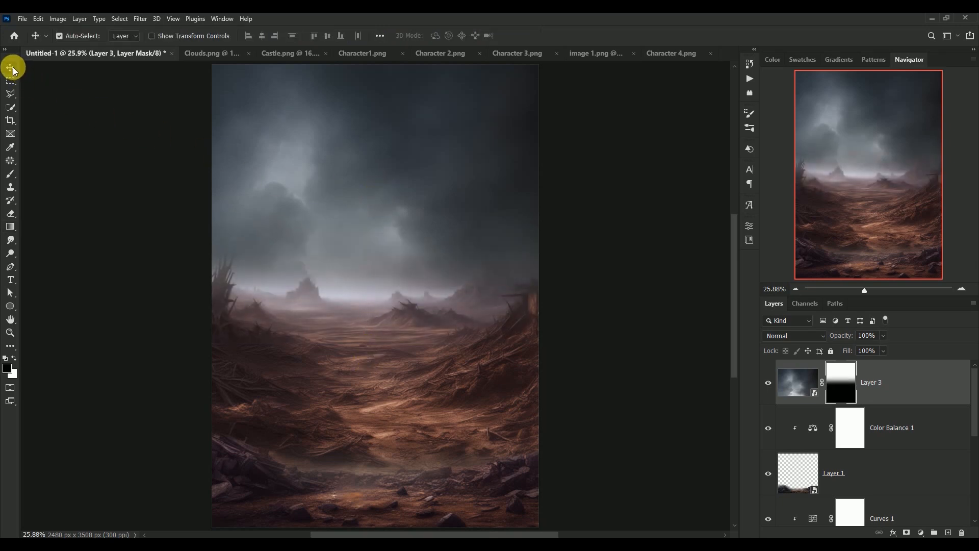
Select the clouds image rather than its mask, enlarge it slightly and reposition it over the horizon
left_click(796, 382)
key("ctrl+t")
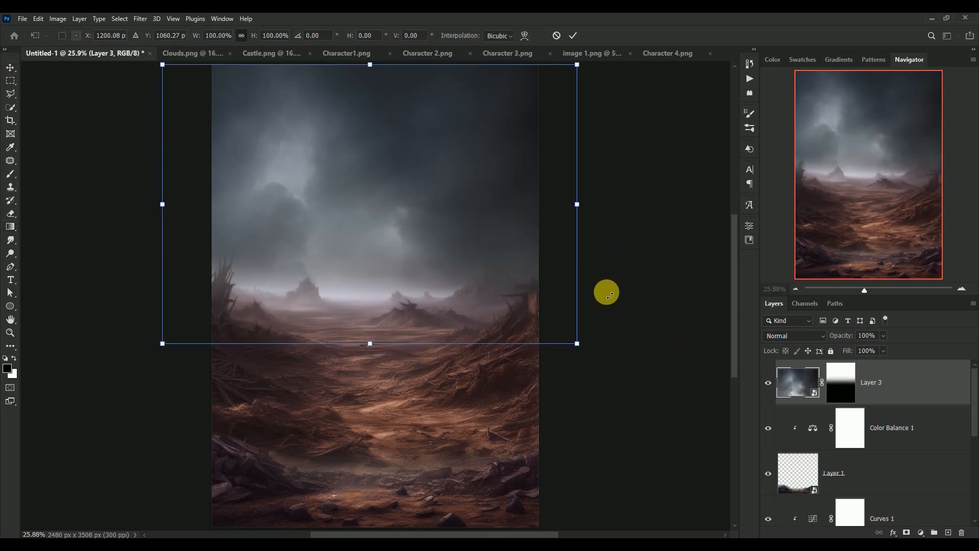
left_click_drag(579, 343, 587, 349)
left_click_drag(384, 271, 372, 254)
key("Return")
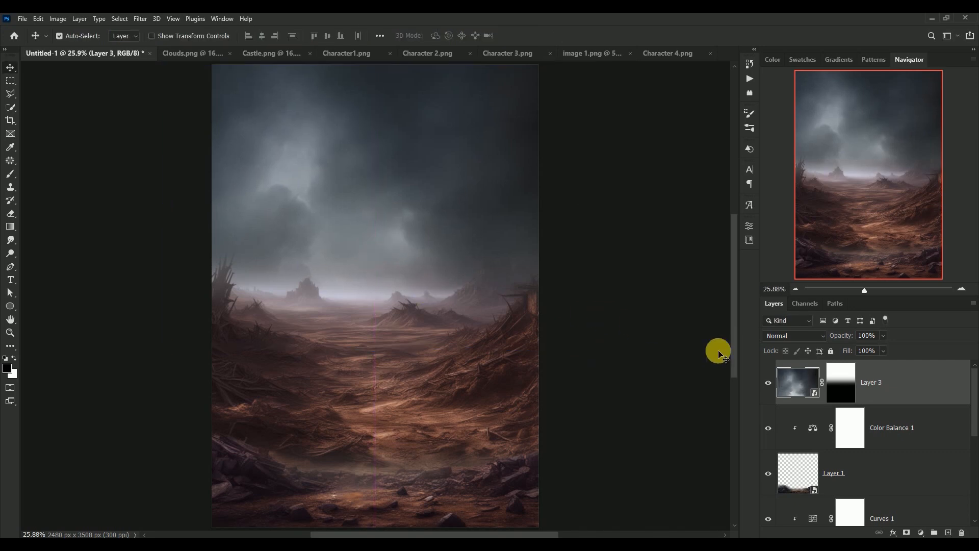
Add a Color Balance adjustment clipped to the clouds layer and set its midtones to Cyan-Red +12 and Yellow-Blue +7
left_click(920, 532)
left_click(910, 438)
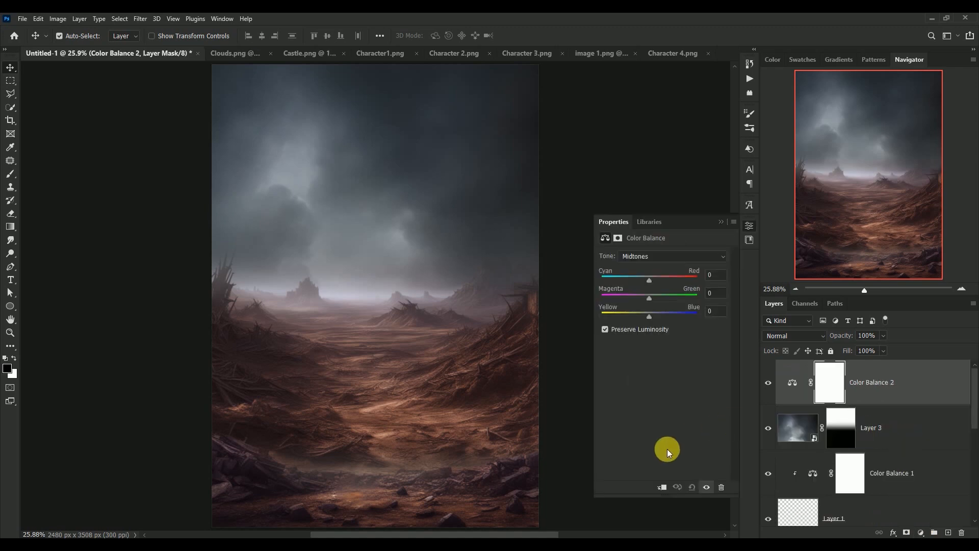
left_click(663, 487)
type("12")
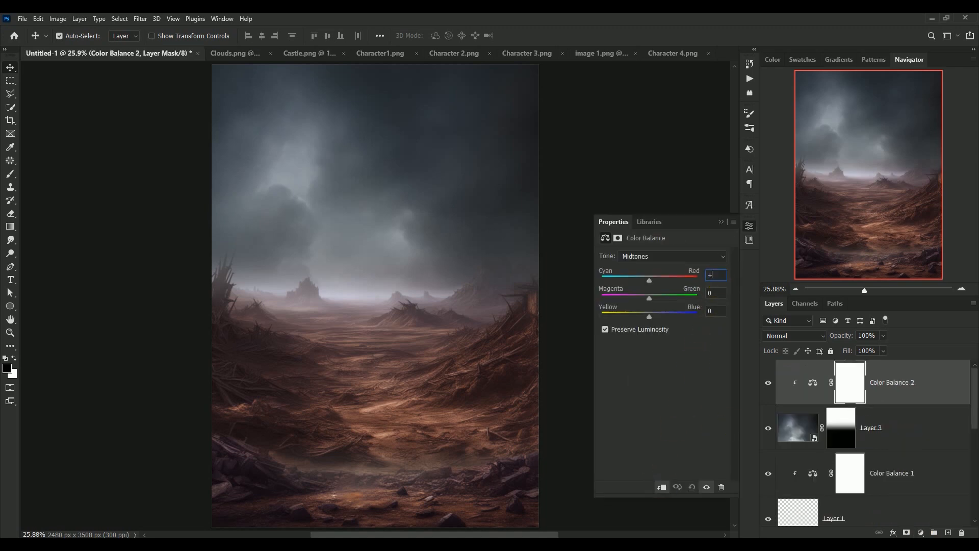
key("Return")
key("Tab")
key("Tab")
type("+7")
Set the clouds' Color Balance shadows to Cyan-Red -12, Magenta-Green -5 and Yellow-Blue -2
left_click(684, 254)
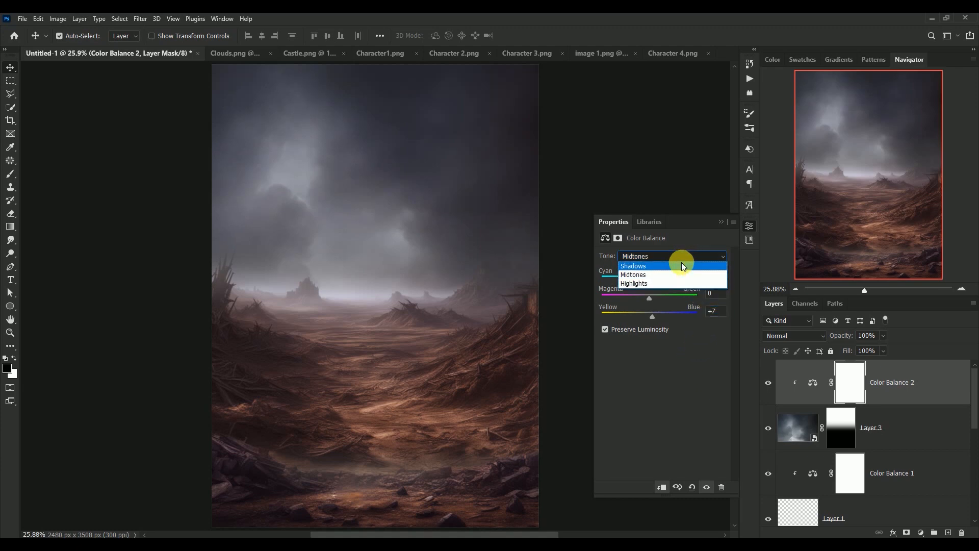
left_click(681, 262)
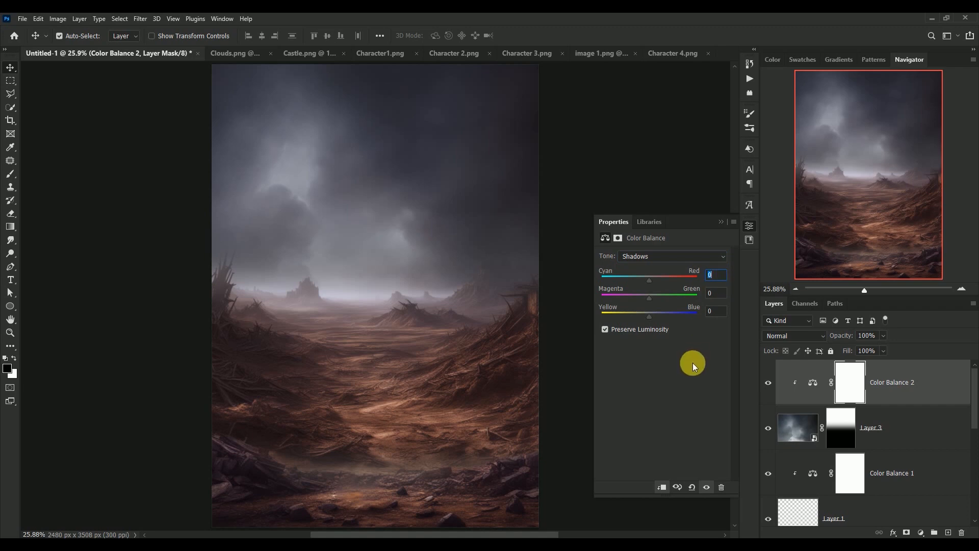
type("-12")
key("Tab")
type("-")
key("Tab")
type("-2")
Set the clouds' Color Balance highlights to Cyan-Red -8, Magenta-Green -13 and Yellow-Blue -28, and compare before and after
left_click(668, 256)
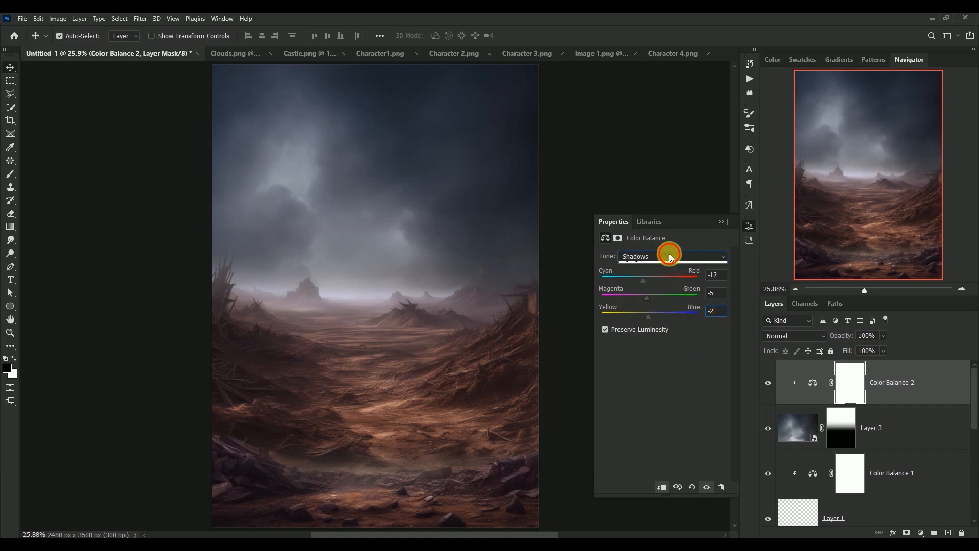
left_click(666, 283)
left_click(721, 278)
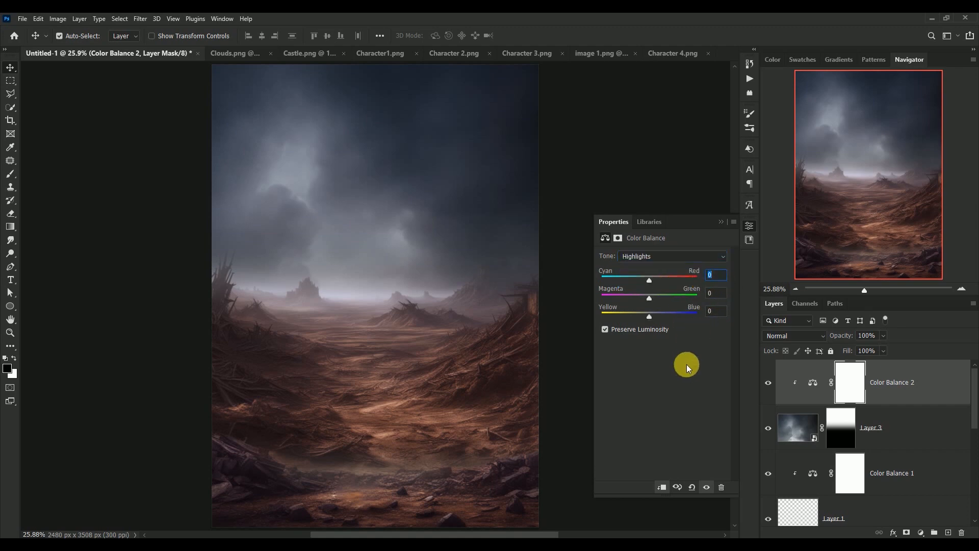
type("-8")
key("Tab")
type("-13")
key("Tab")
type("-28")
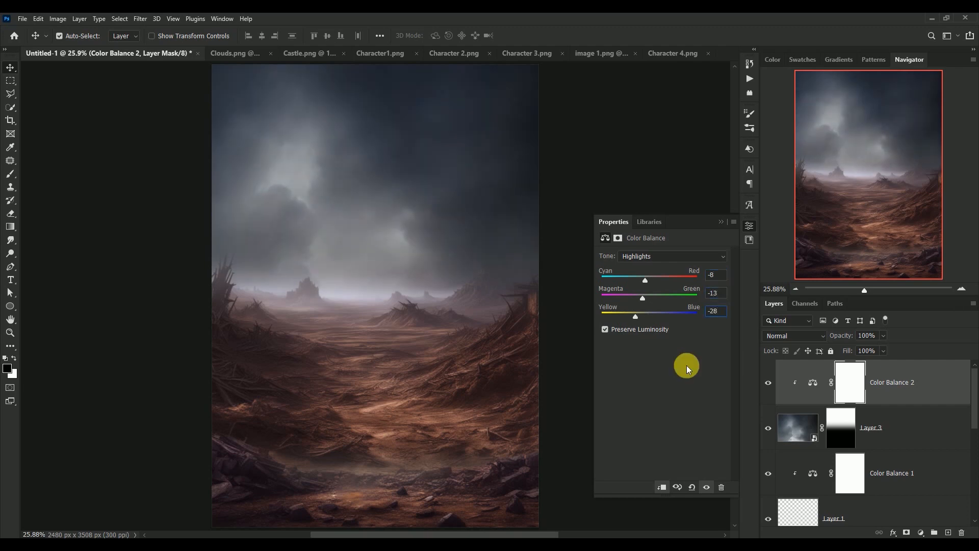
left_click(719, 223)
left_click(769, 382)
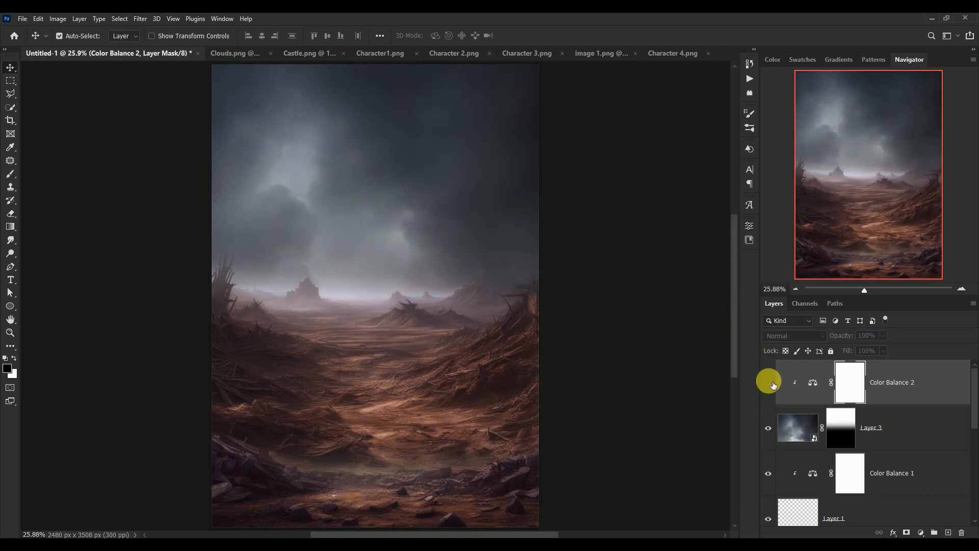
left_click(768, 383)
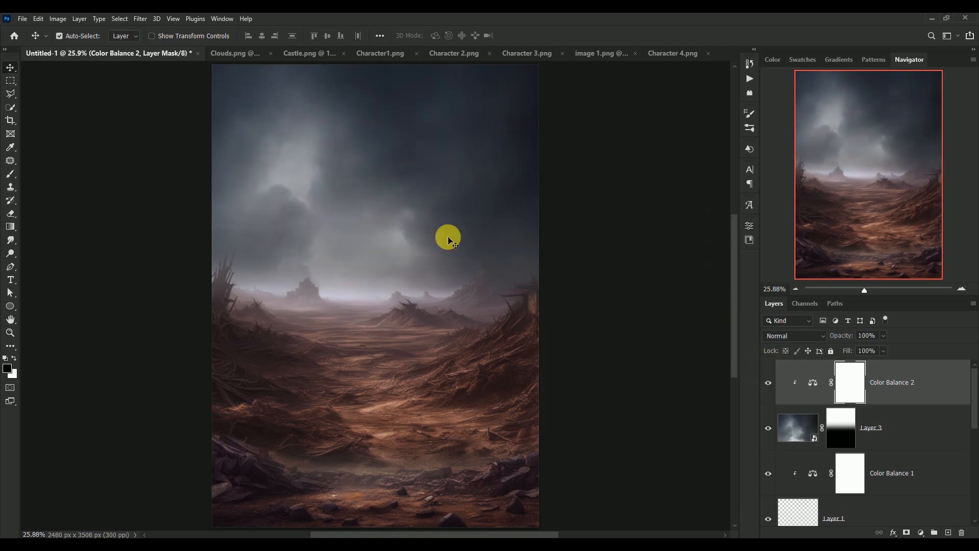
Close the Clouds.png source image without saving it
left_click(219, 53)
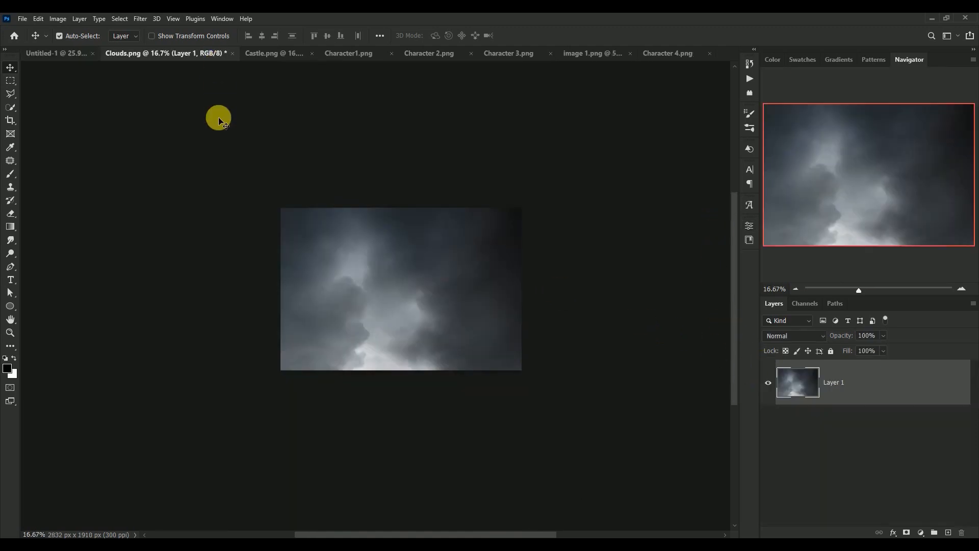
left_click(232, 53)
left_click(490, 211)
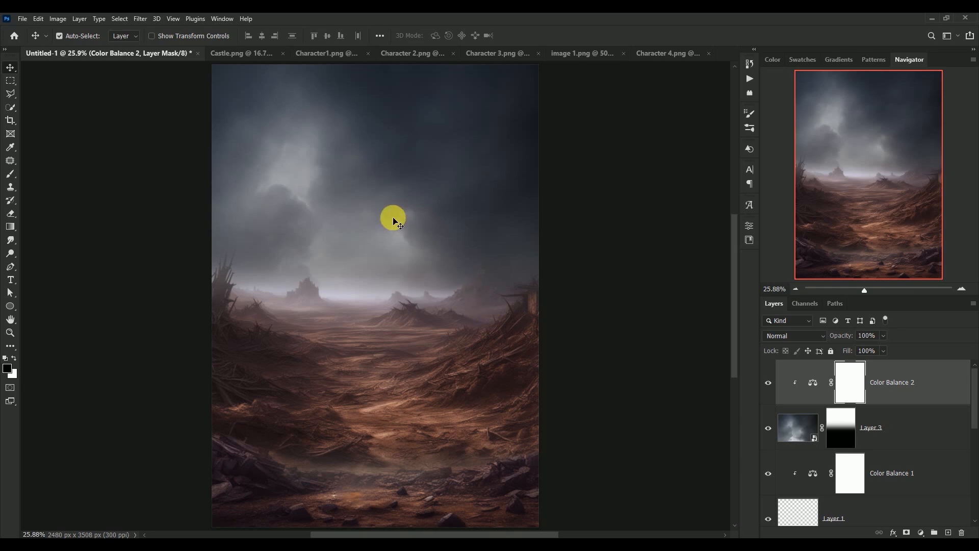
Bring the castle from Castle.png into the poster as the top layer and convert it to a smart object
left_click(220, 55)
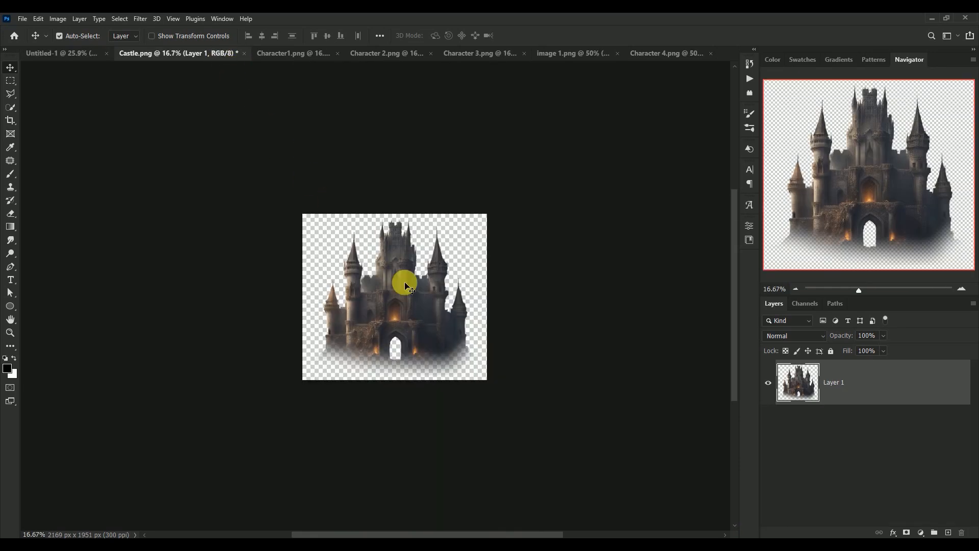
left_click_drag(437, 334, 70, 57)
left_click_drag(380, 300, 380, 301)
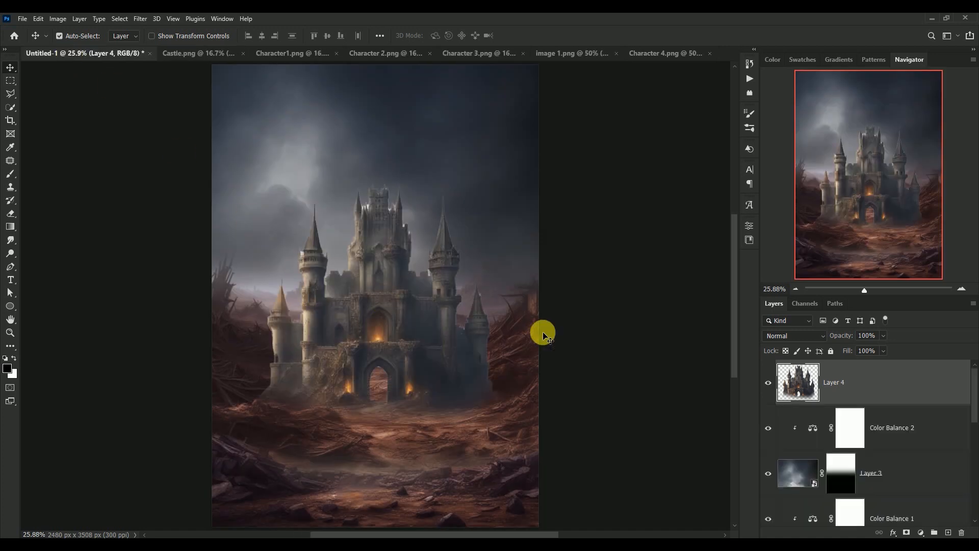
right_click(869, 378)
left_click(831, 248)
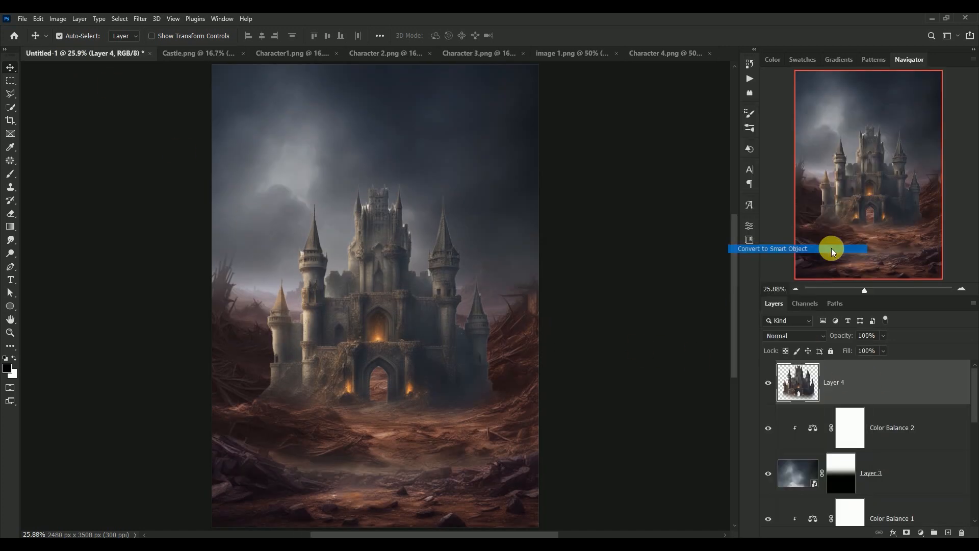
Move the castle up, scale it down slightly and center it on the horizon, then compare with it hidden
left_click_drag(372, 346, 367, 271)
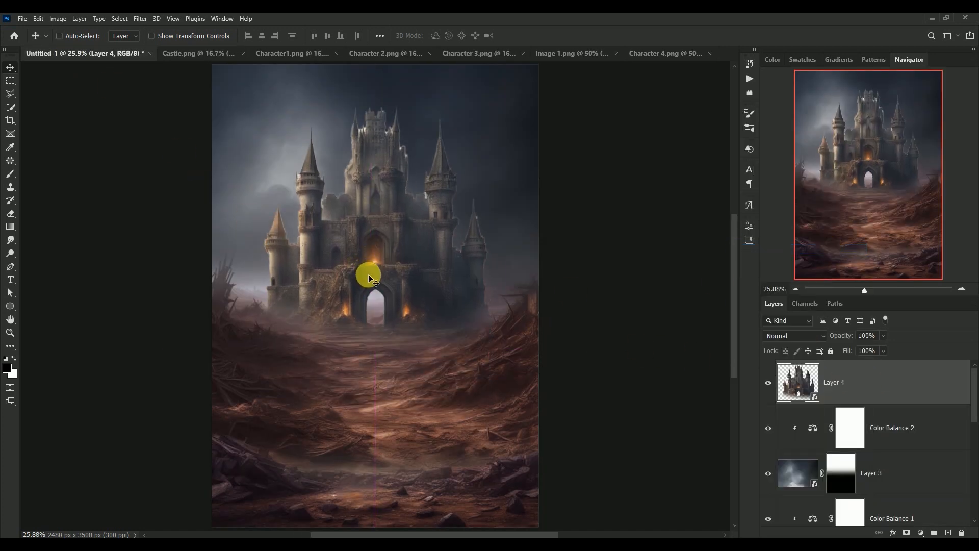
key("ctrl+t")
left_click_drag(510, 348, 493, 324)
left_click_drag(359, 262, 391, 291)
key("Return")
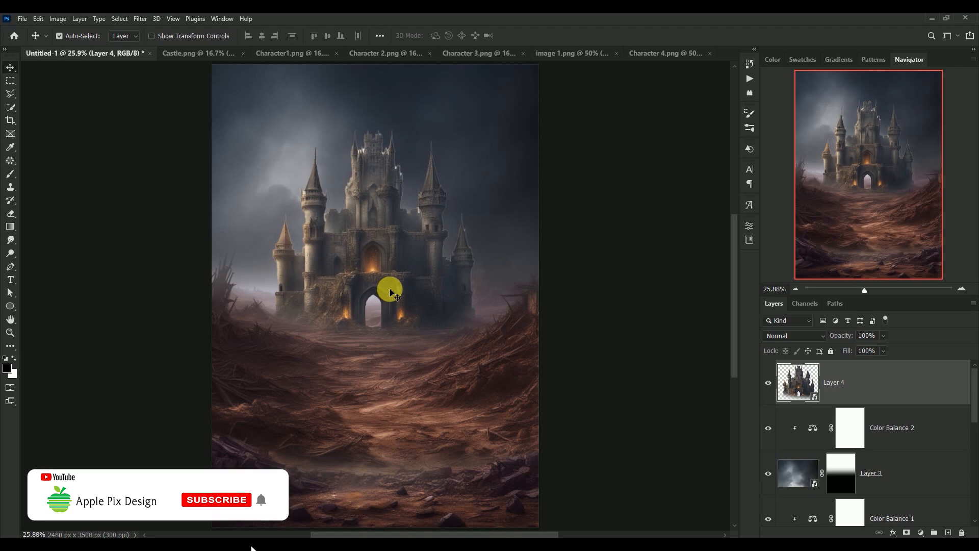
left_click(768, 382)
left_click(768, 382)
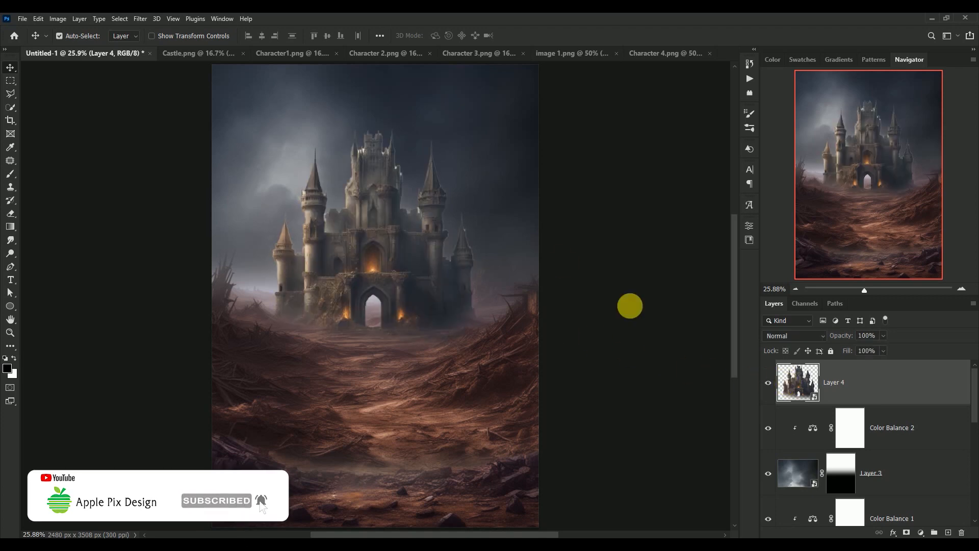
Open the Camera Raw Filter on the castle layer and set Temperature to -14 and Tint to +17
left_click(139, 18)
left_click(147, 95)
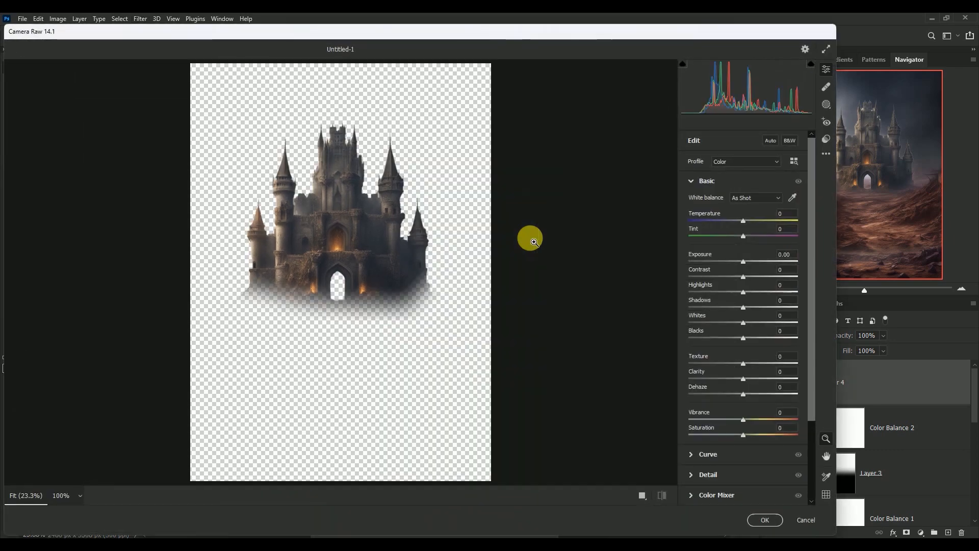
left_click(786, 213)
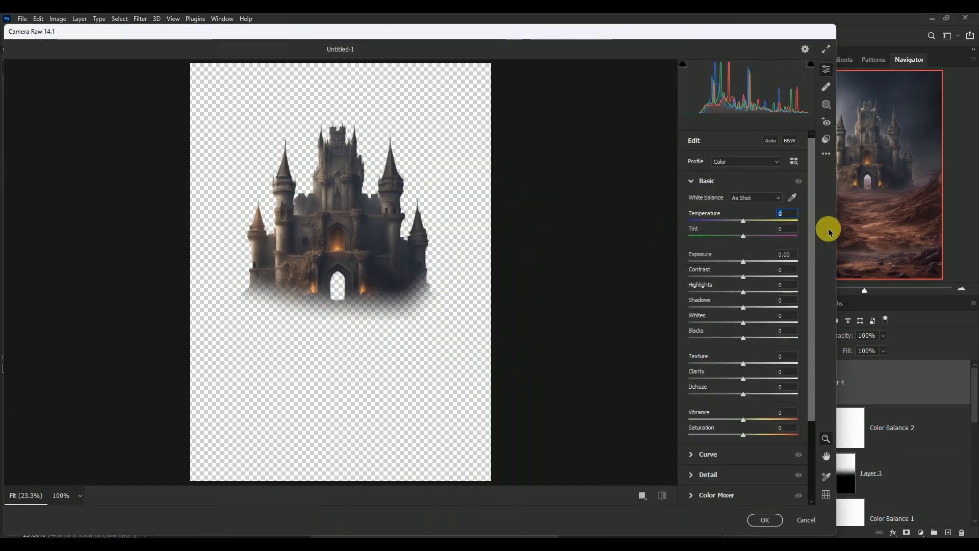
type("-14")
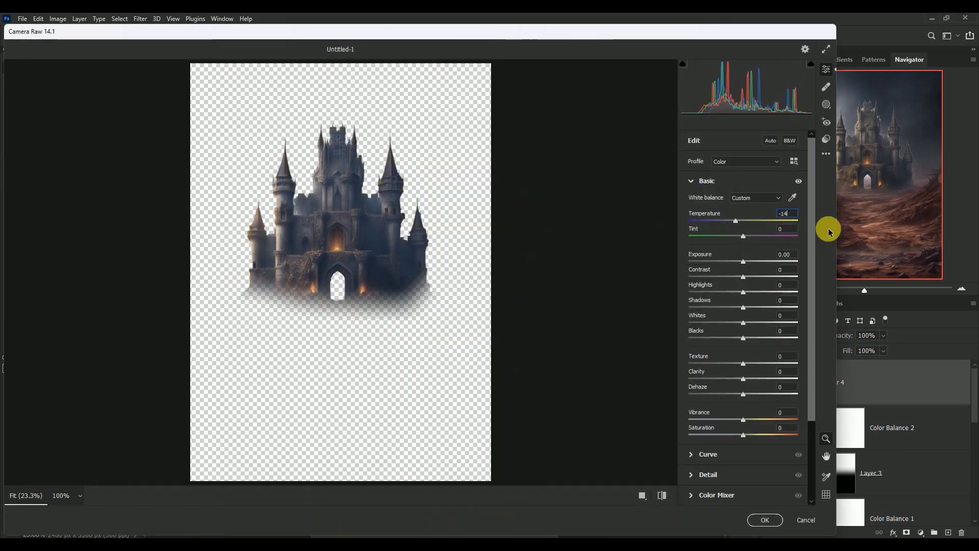
key("Tab")
type("+17")
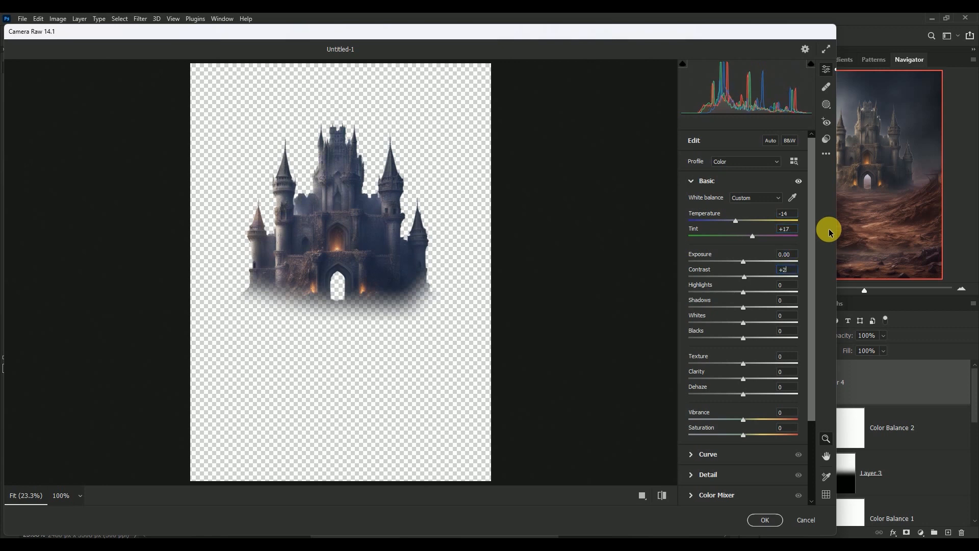
Set the castle's Contrast to +28, Highlights to -32, Shadows to +27 and Blacks to -7
type("+28")
key("Tab")
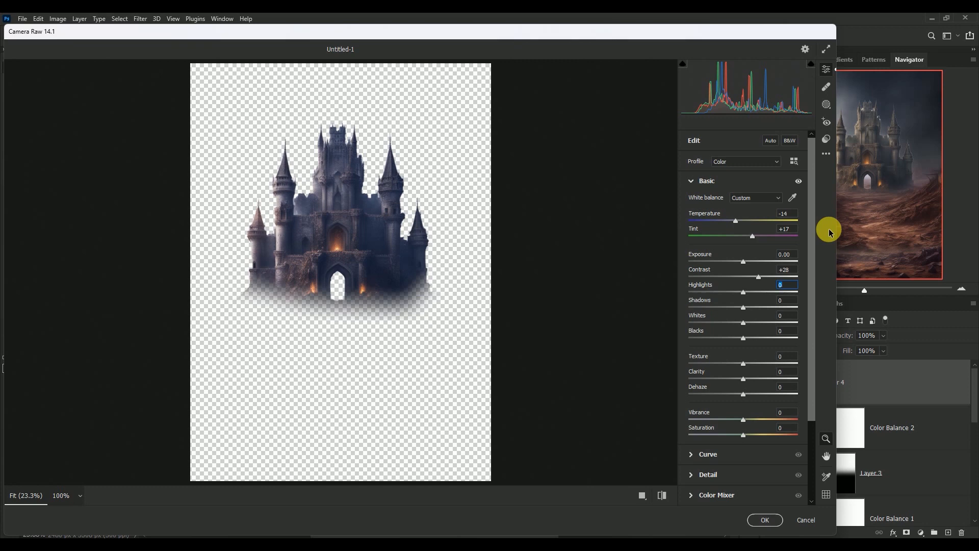
type("-32")
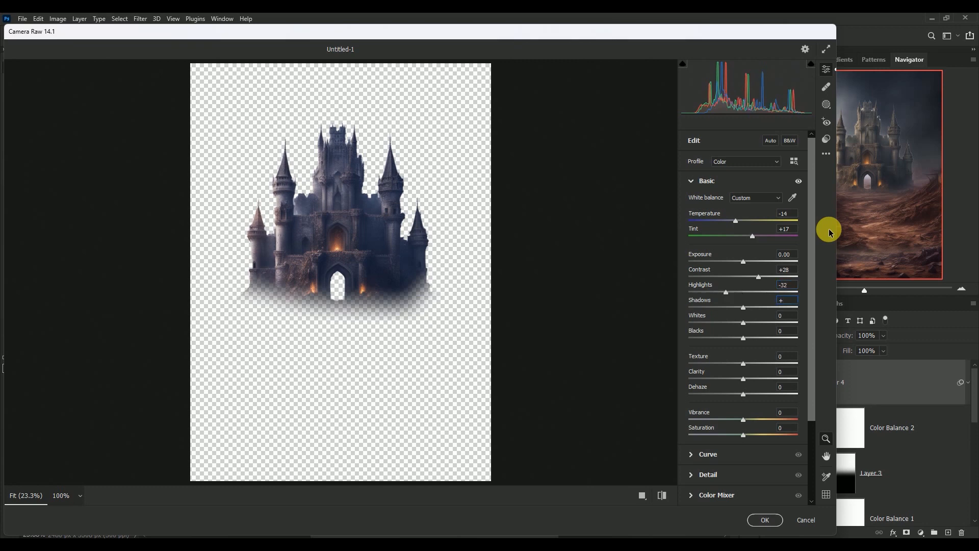
type("+27")
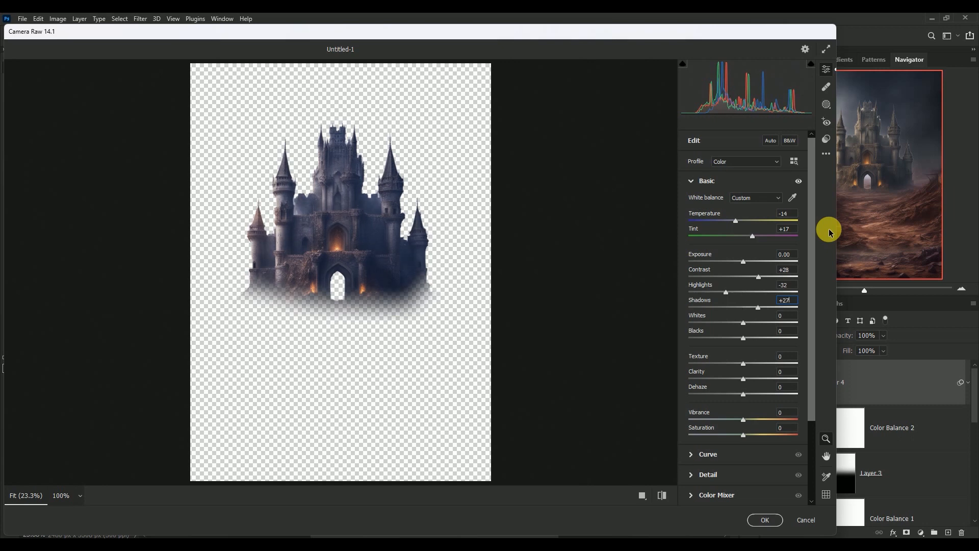
type("-7")
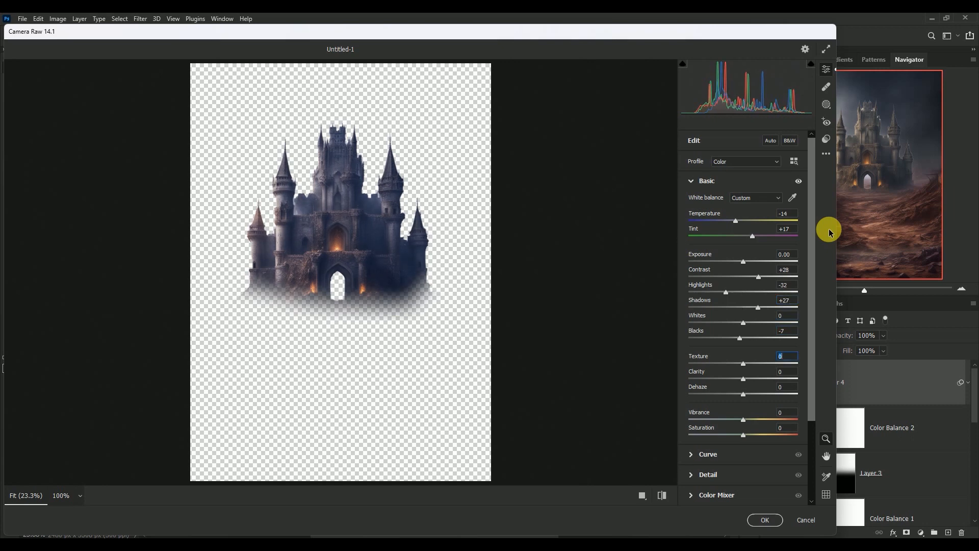
Set the castle's Texture to +17, Clarity to +24 and Vibrance to +10, apply the filter and collapse the smart filter list
type("+17+24")
key("Tab")
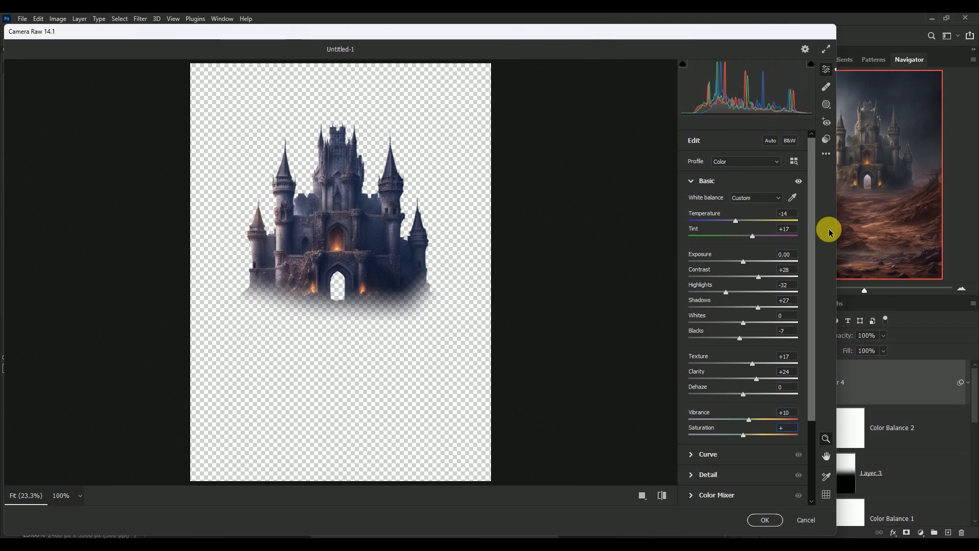
left_click(765, 520)
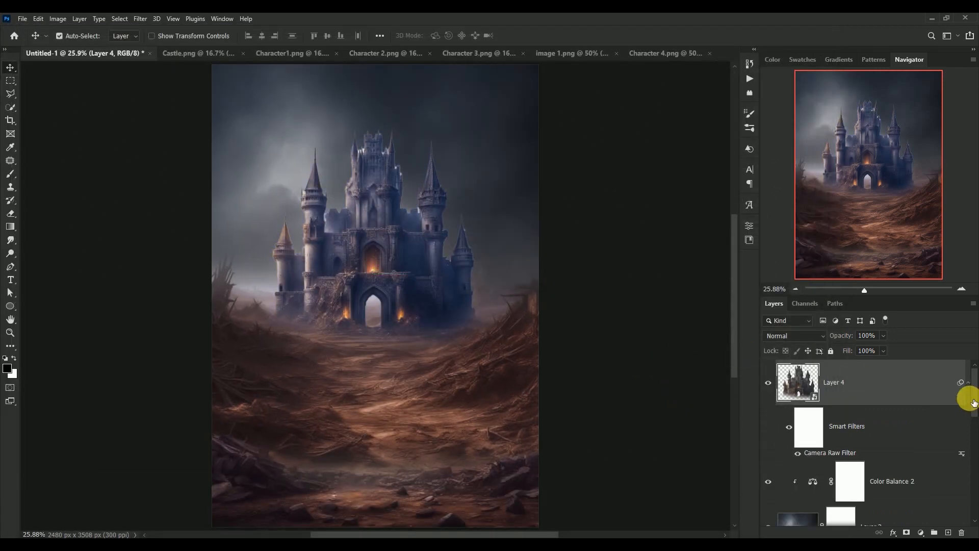
left_click(967, 382)
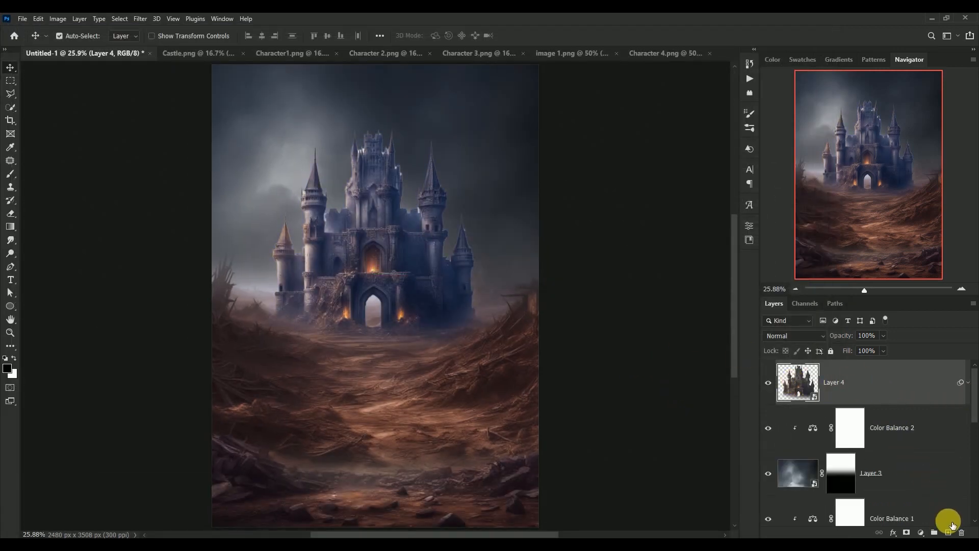
Add a new layer clipped to the castle, fill it with gray and set its blend mode to Overlay
left_click(947, 532)
left_click(795, 404, "alt")
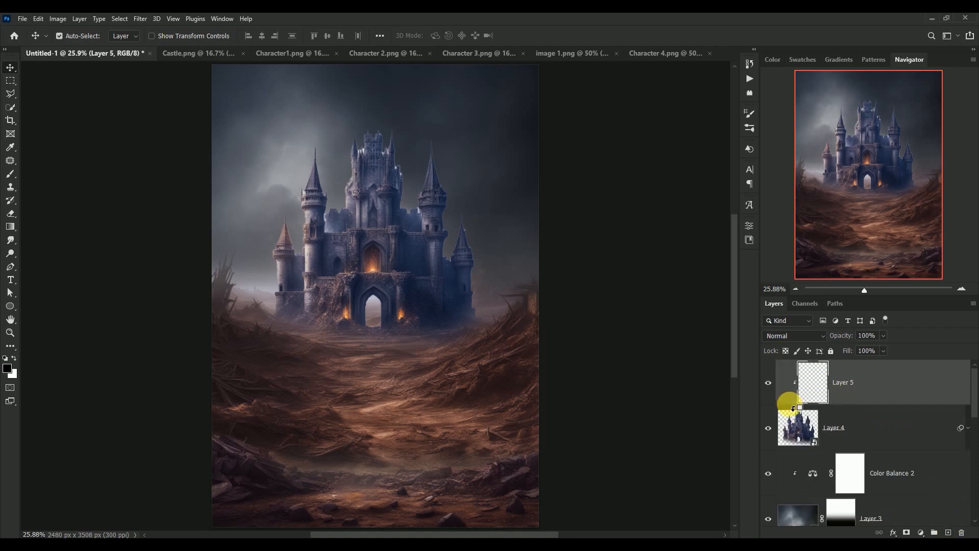
left_click(38, 19)
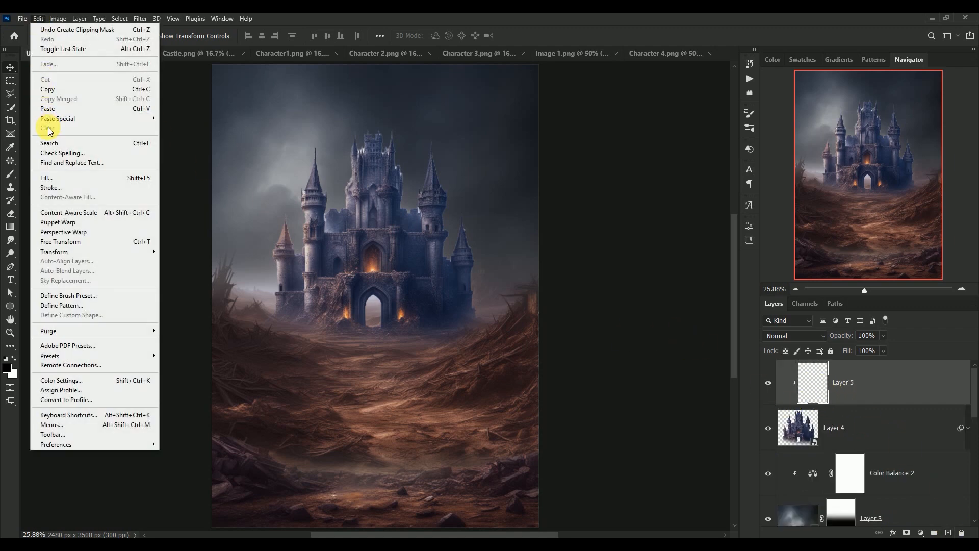
left_click(47, 178)
left_click(680, 114)
key("v")
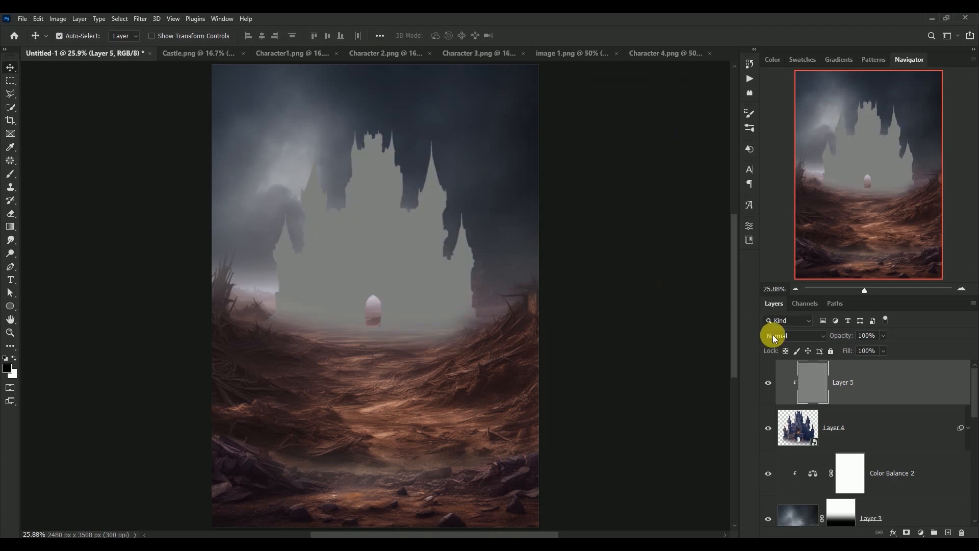
left_click(772, 334)
left_click(795, 390)
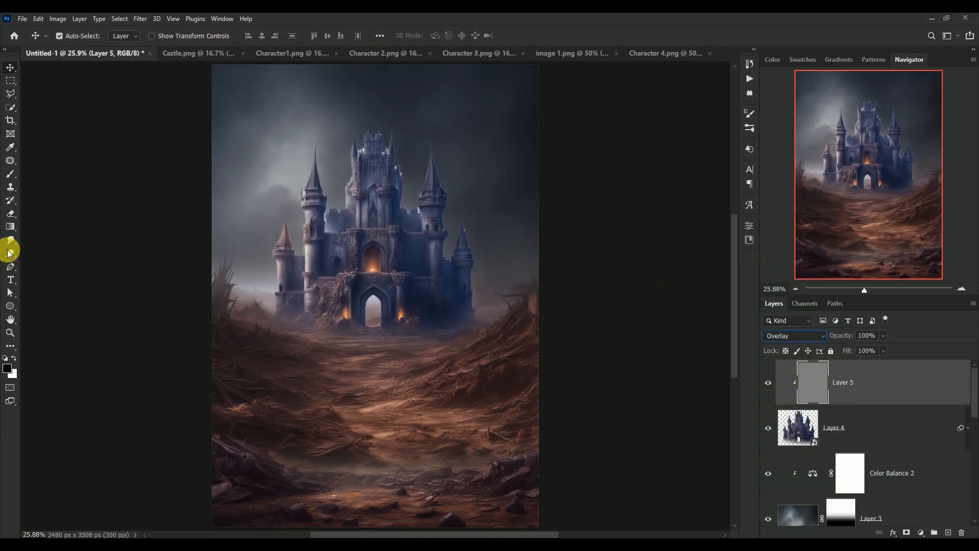
Dodge and burn the castle on the gray Overlay layer, using Midtones at 50% exposure, and compare before and after
left_click_drag(10, 253, 89, 252)
mouse_move(362, 284)
left_mouse_down()
mouse_move(377, 320)
mouse_move(398, 312)
mouse_move(404, 327)
mouse_move(387, 273)
mouse_move(364, 329)
mouse_move(425, 330)
mouse_move(452, 288)
mouse_move(449, 224)
mouse_move(325, 294)
mouse_move(328, 230)
mouse_move(298, 310)
mouse_move(298, 277)
mouse_move(449, 294)
mouse_move(475, 310)
mouse_move(449, 310)
mouse_move(449, 252)
mouse_move(434, 256)
mouse_move(389, 231)
mouse_move(387, 184)
mouse_move(457, 248)
left_mouse_up()
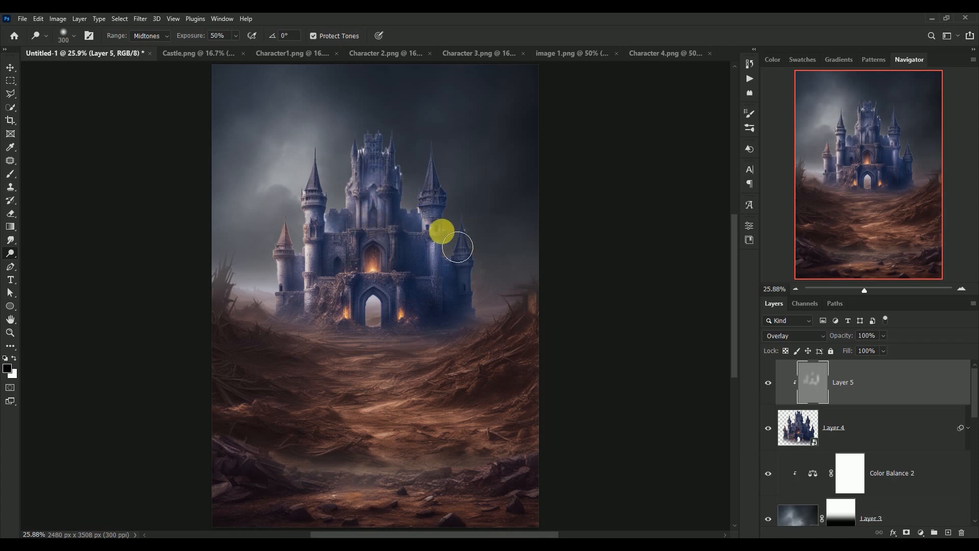
right_click(11, 252)
left_click(44, 259)
key("bracketright")
key("bracketright")
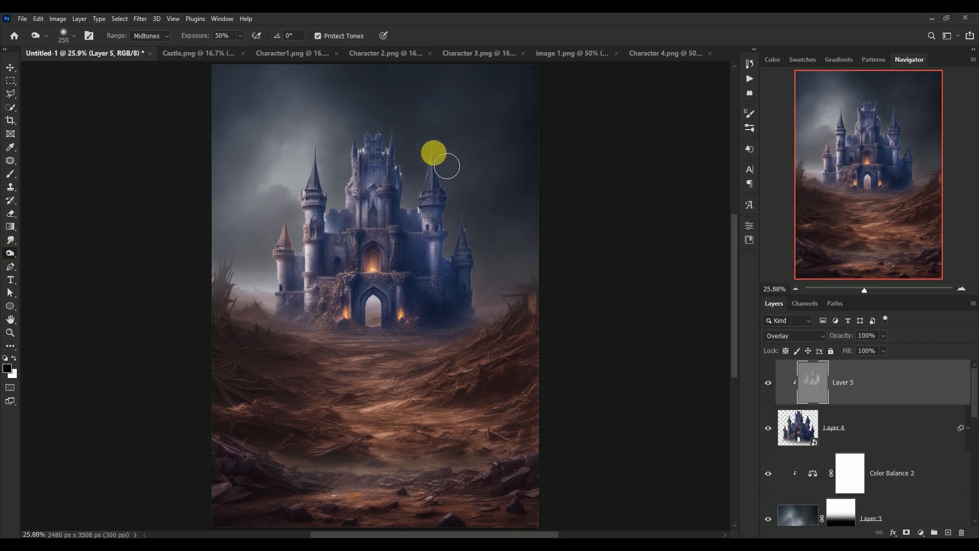
mouse_move(477, 243)
left_mouse_down()
mouse_move(294, 238)
mouse_move(432, 314)
mouse_move(430, 363)
mouse_move(425, 258)
mouse_move(432, 286)
mouse_move(479, 296)
mouse_move(484, 326)
mouse_move(400, 355)
mouse_move(329, 334)
mouse_move(386, 345)
mouse_move(364, 335)
mouse_move(387, 287)
mouse_move(374, 236)
mouse_move(400, 231)
mouse_move(400, 213)
mouse_move(404, 273)
mouse_move(405, 251)
mouse_move(391, 259)
mouse_move(366, 242)
mouse_move(367, 218)
mouse_move(359, 266)
left_mouse_up()
key("bracketright")
key("bracketleft")
key("bracketleft")
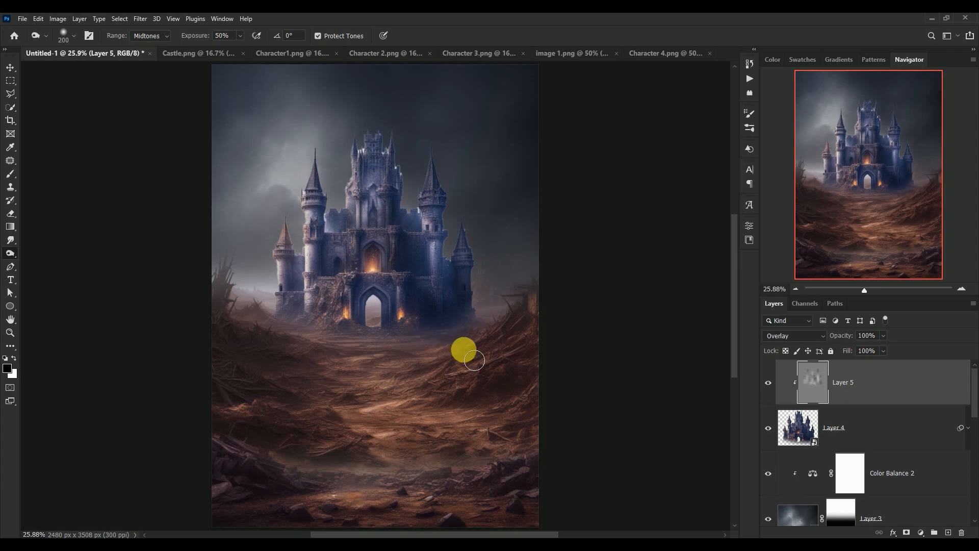
left_click(769, 382)
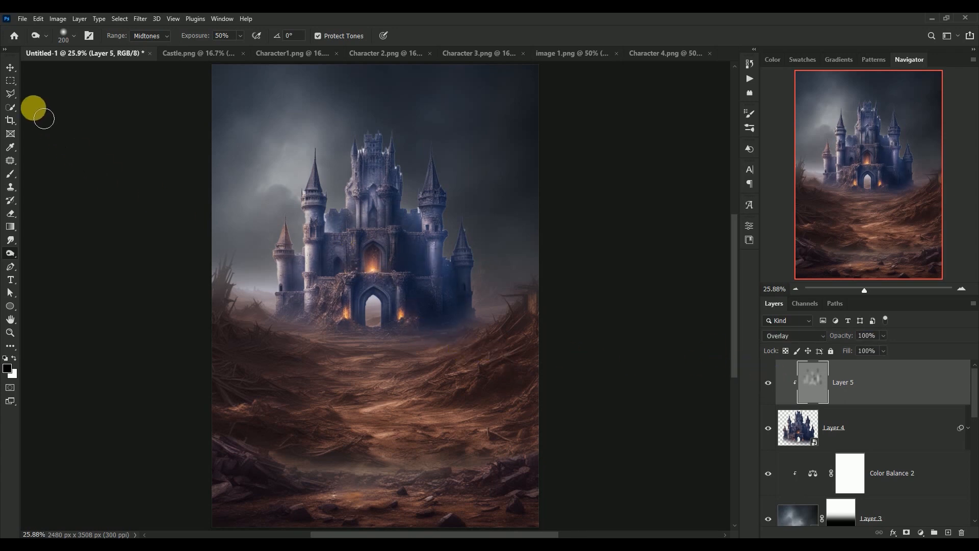
Close the Castle.png source image without saving it
left_click(10, 67)
left_click(181, 55)
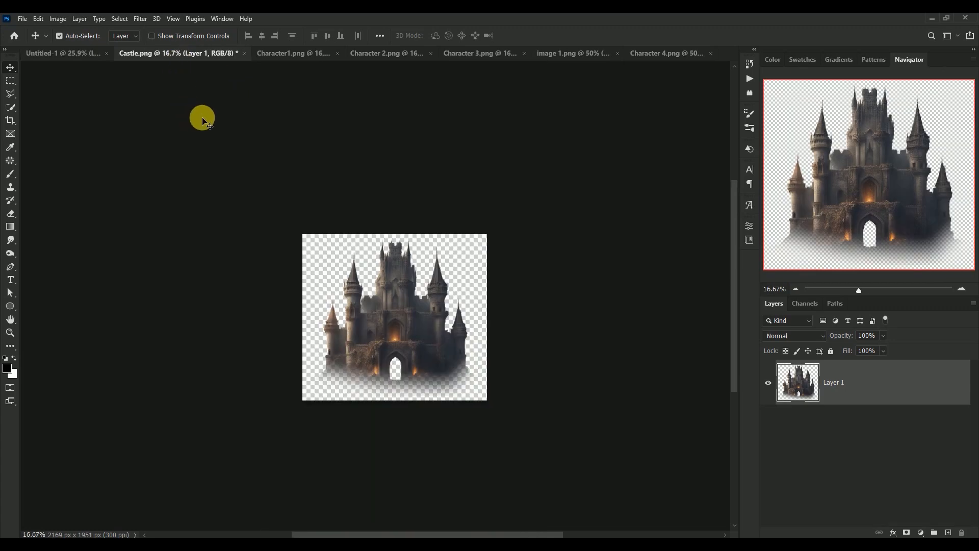
left_click(244, 53)
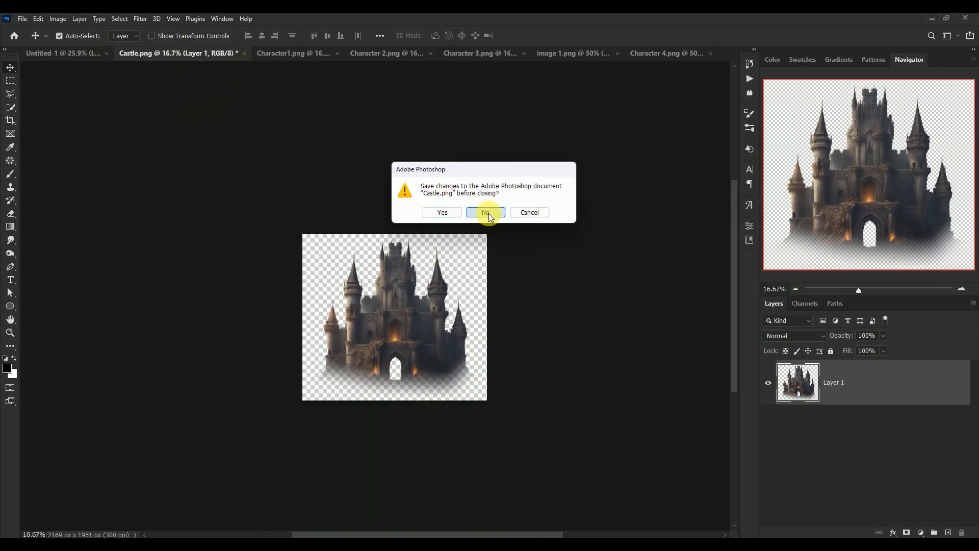
left_click(488, 213)
key("ctrl+z")
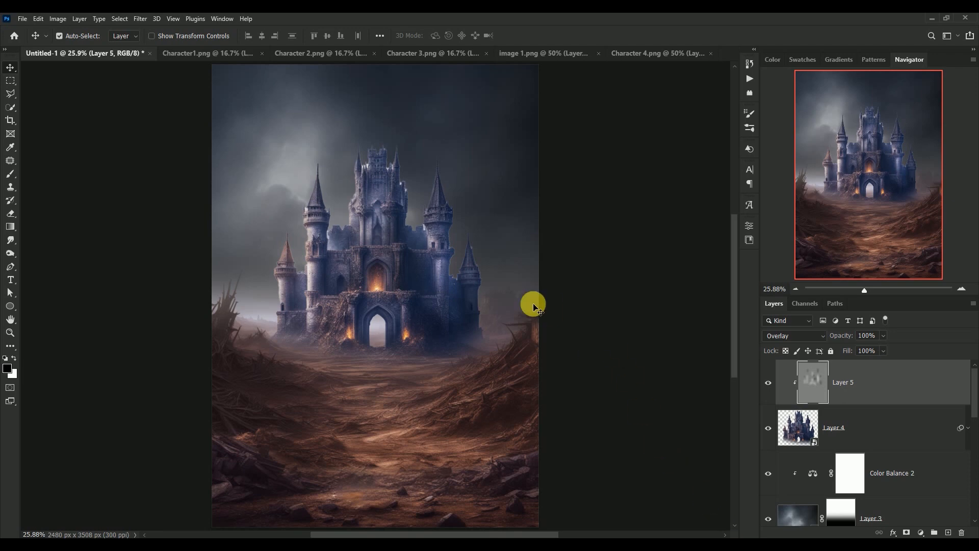
Bring the knight from Character1.png into the poster as the top layer and convert it to a smart object
left_click(195, 54)
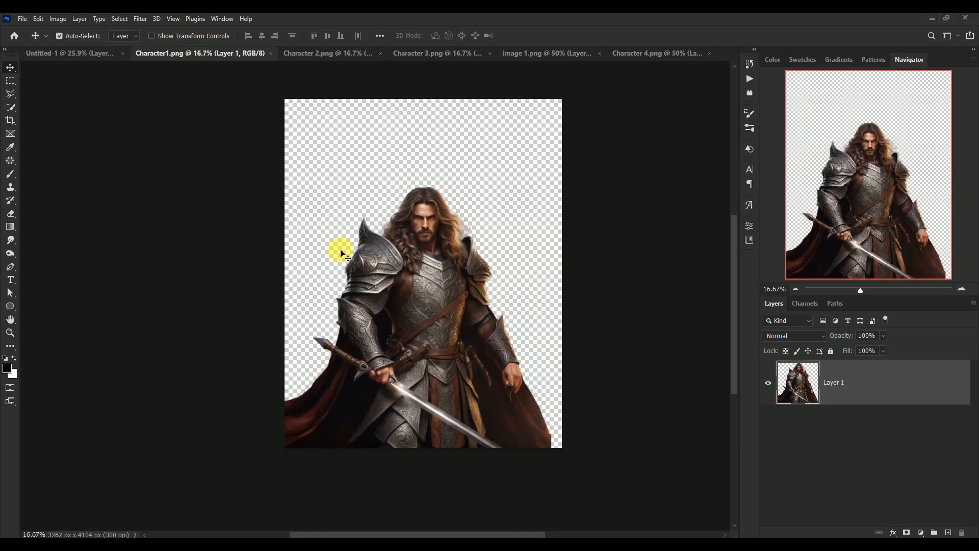
left_click_drag(430, 315, 374, 212)
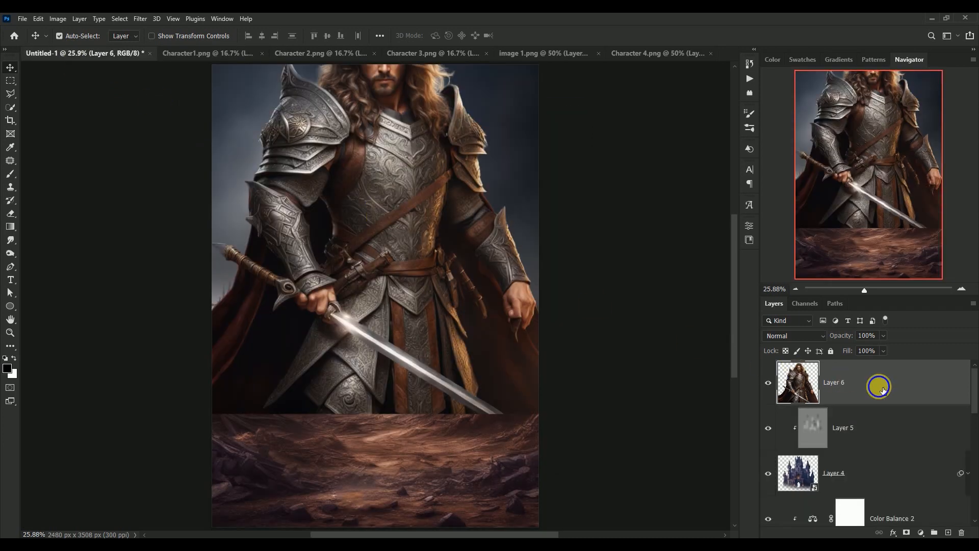
right_click(878, 385)
left_click(834, 248)
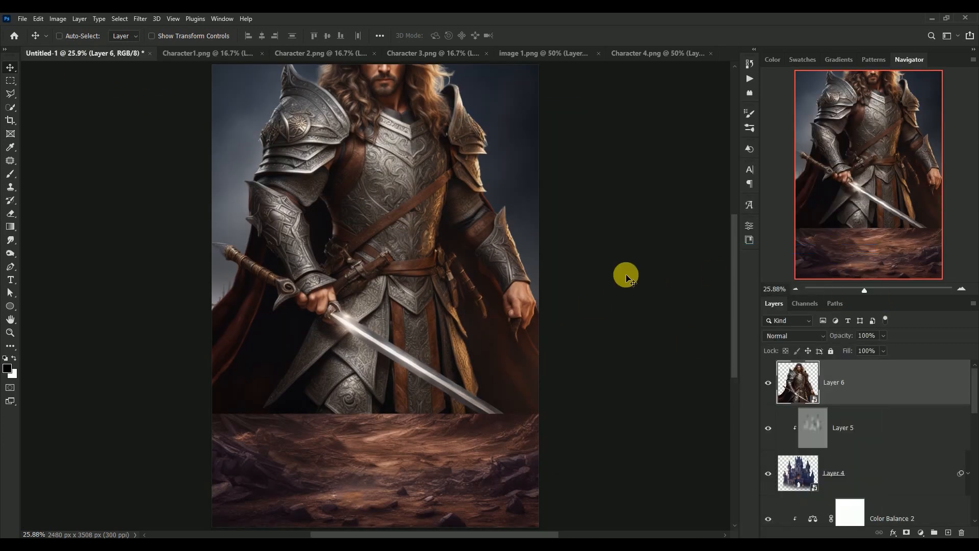
Scale the knight down and center it in the upper part of the poster with the whole head inside the canvas
key("ctrl+t")
left_click_drag(579, 408, 465, 251)
left_click_drag(255, 179, 322, 247)
key("Return")
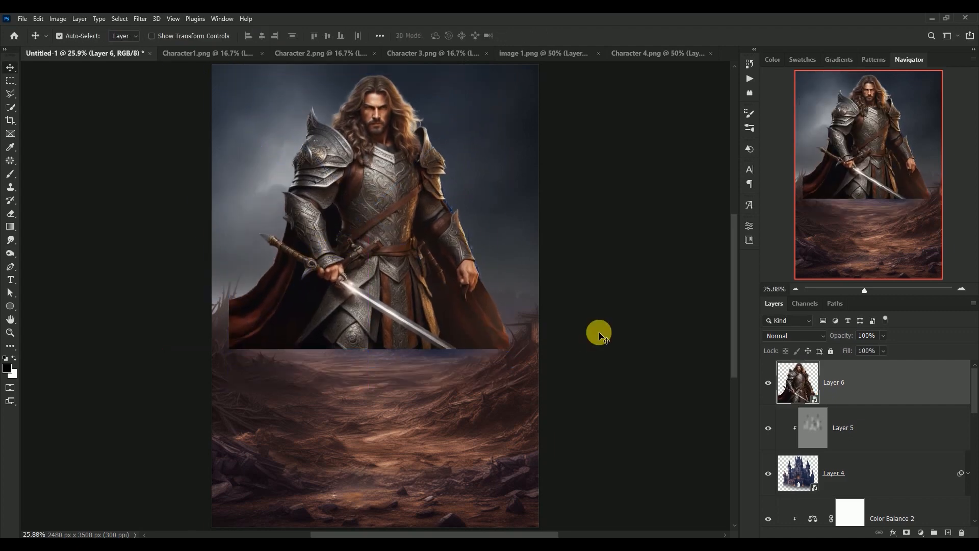
Add a layer mask to the knight and fade out its lower body with upward linear gradients
left_click(906, 532)
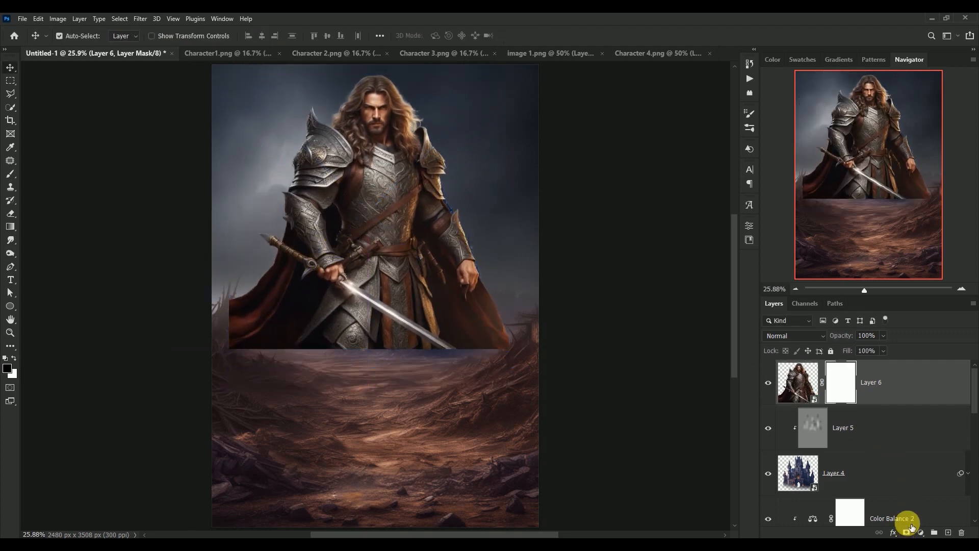
left_click(9, 229)
left_click_drag(364, 379, 382, 213)
left_click_drag(377, 343, 379, 244)
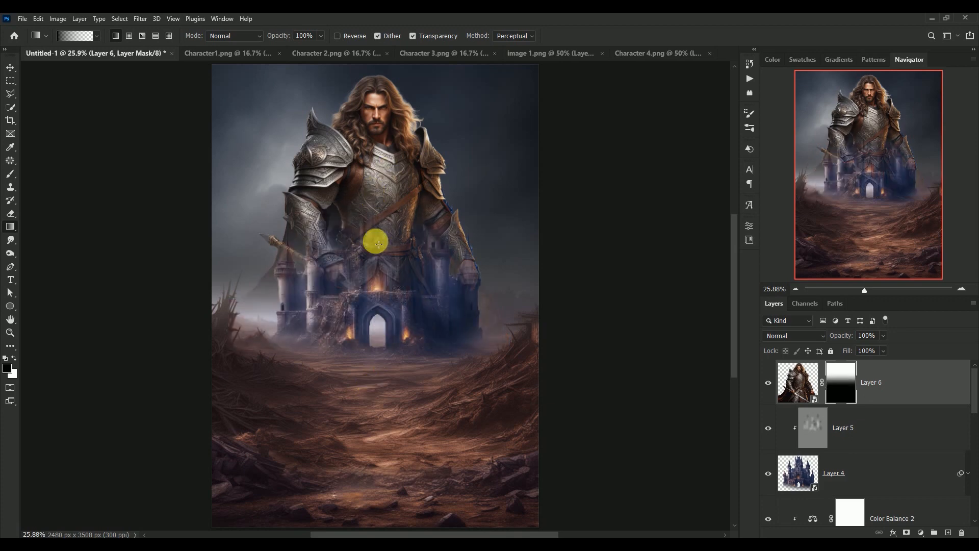
left_click_drag(387, 320, 391, 188)
left_click_drag(363, 342, 394, 134)
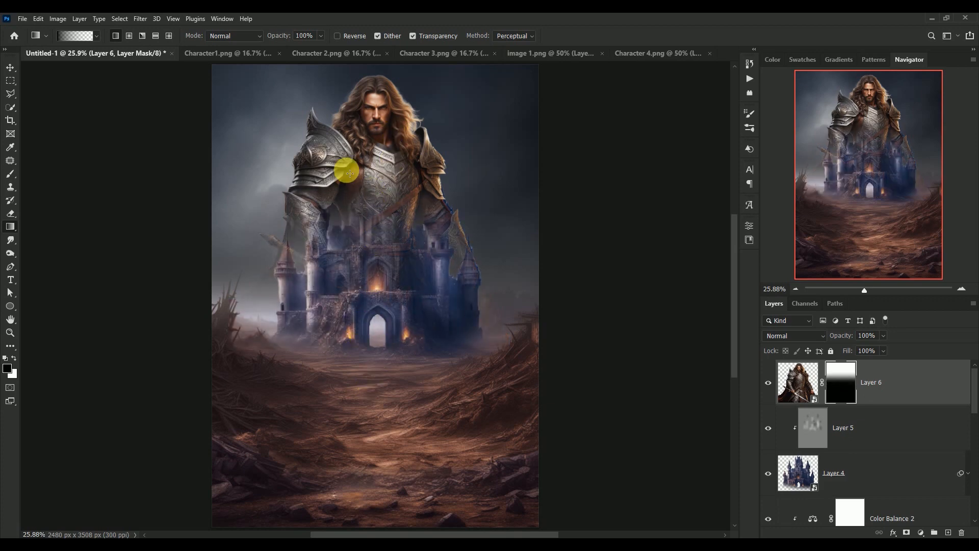
Place the knight layer directly beneath the castle layer and shift the knight slightly up
left_click(11, 68)
left_click_drag(795, 379, 799, 490)
left_click_drag(377, 122, 374, 100)
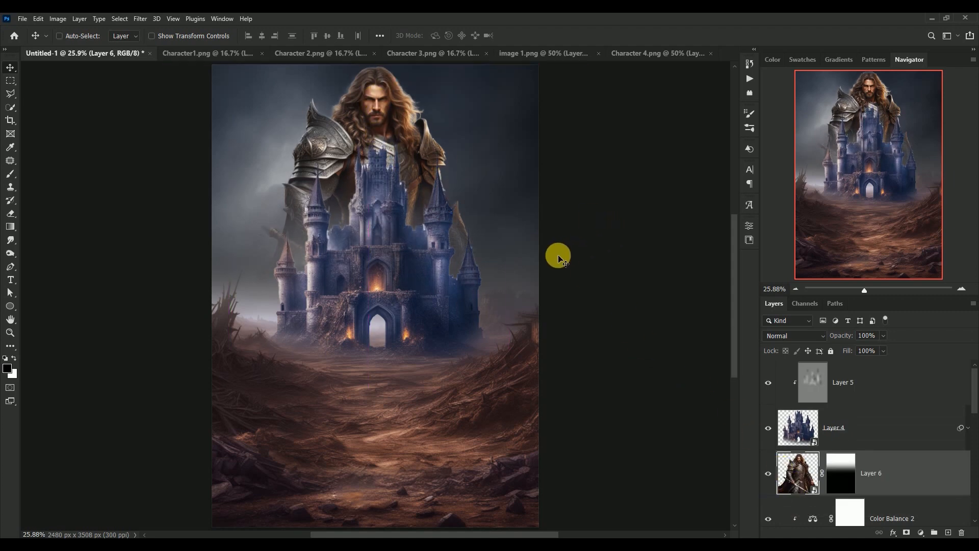
Scale the knight up to about 102% and nudge it slightly upward, keeping it centered behind the castle
key("ctrl+t")
left_click_drag(506, 343, 514, 348)
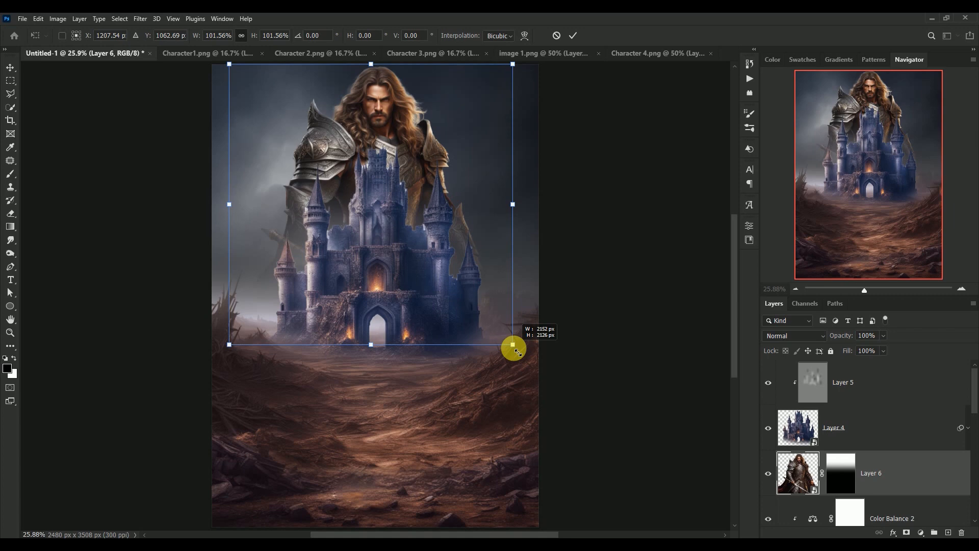
key("Return")
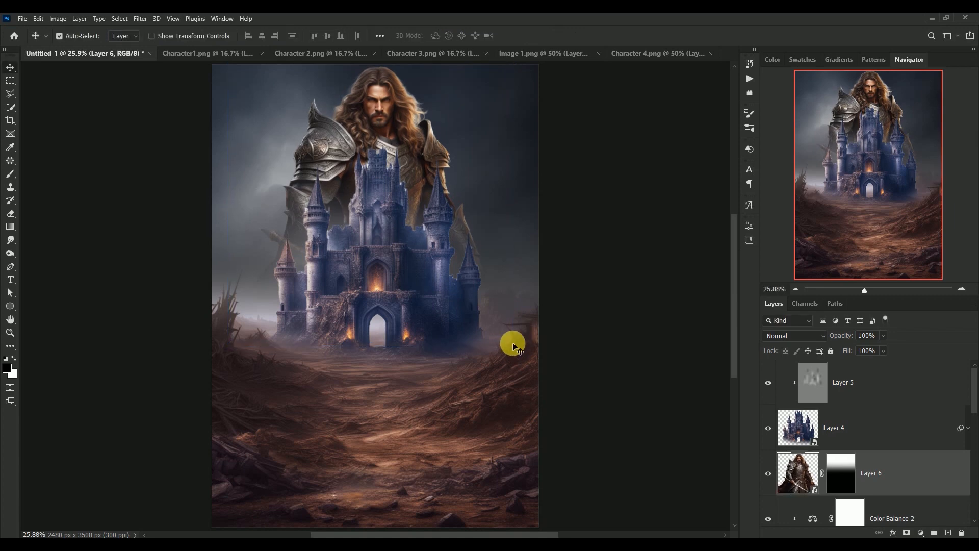
key("Left")
key("Left")
key("Left")
key("Left")
key("Left")
key("Left")
key("Left")
key("Left")
key("Left")
key("Left")
key("Left")
key("Left")
key("Left")
key("Left")
key("Left")
key("Left")
key("Left")
key("Left")
key("Left")
key("Left")
key("Up")
key("Up")
key("Up")
key("Up")
key("Up")
key("Up")
key("Up")
key("Up")
key("Up")
key("Up")
key("Up")
key("Up")
key("Up")
key("Up")
key("Up")
key("Up")
key("Up")
key("Up")
key("Up")
key("Up")
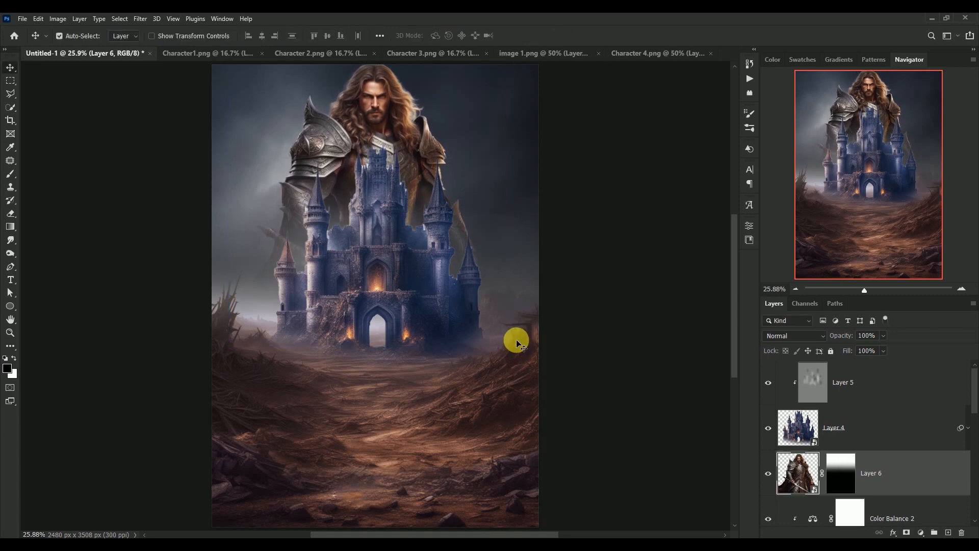
key("shift+Right")
key("shift+Right")
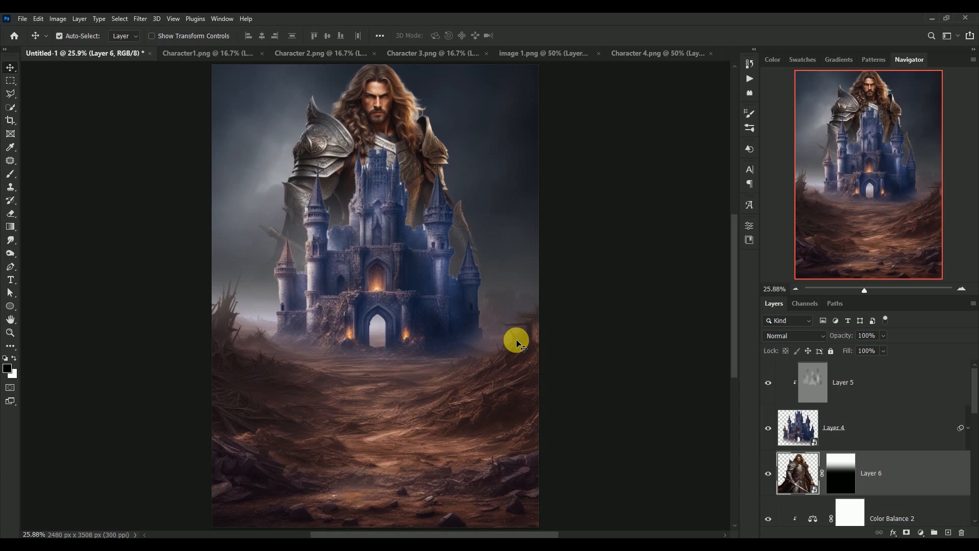
Open the Camera Raw Filter on the knight and set Temperature -28, Tint +4, Contrast -16, Highlights -36, Shadows +37 and Texture +17
left_click(140, 19)
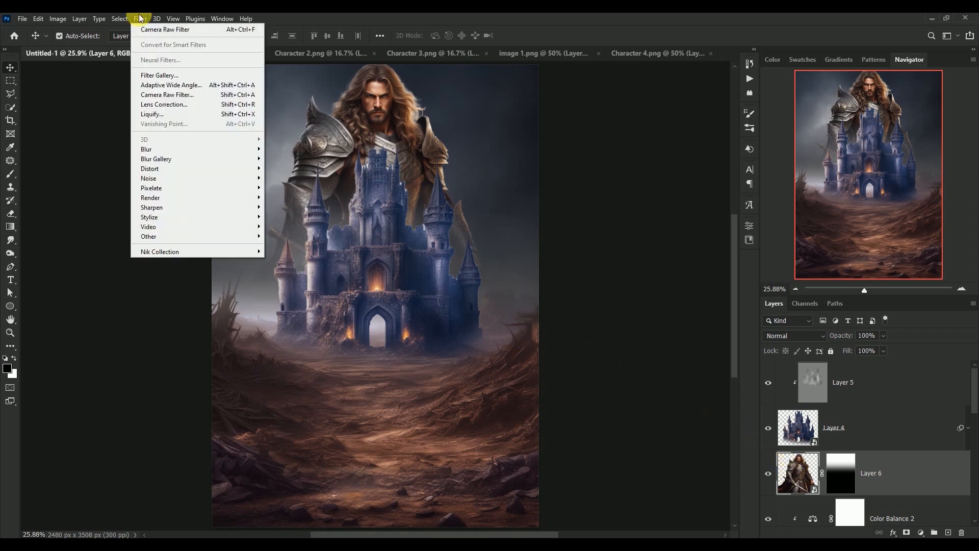
left_click(151, 95)
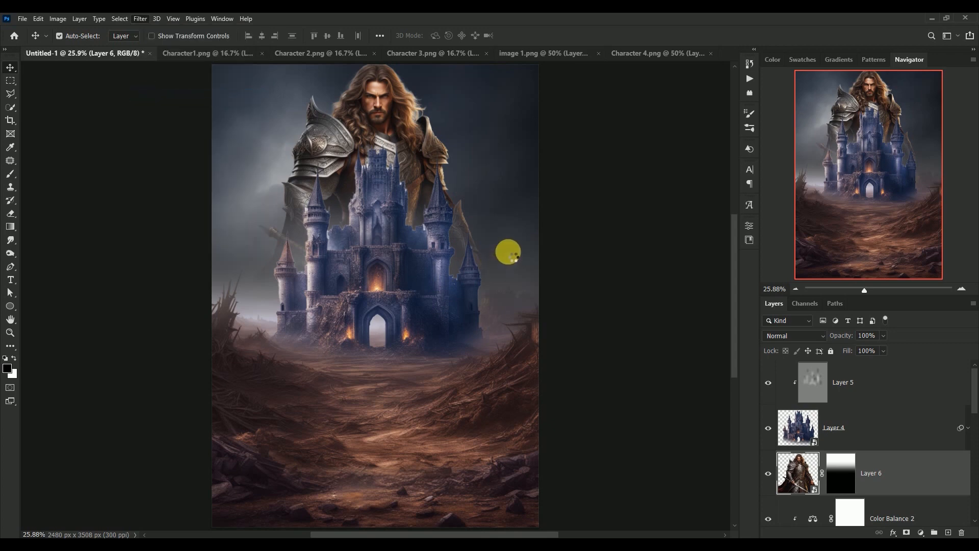
left_click(787, 213)
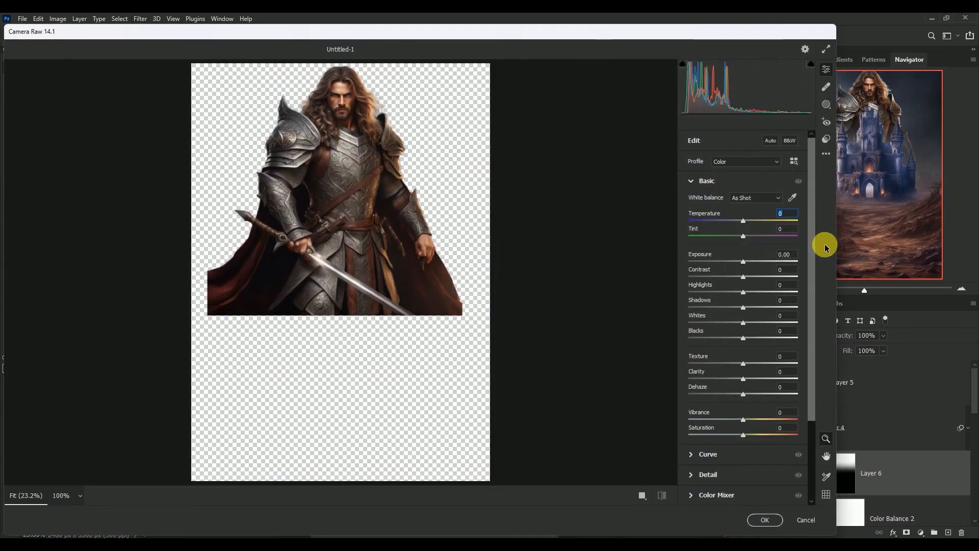
type("-28")
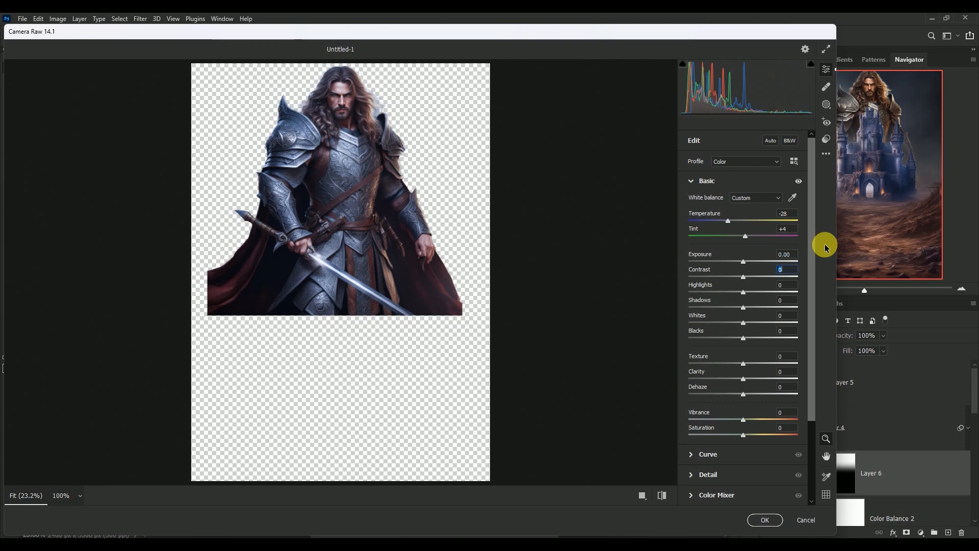
type("-16")
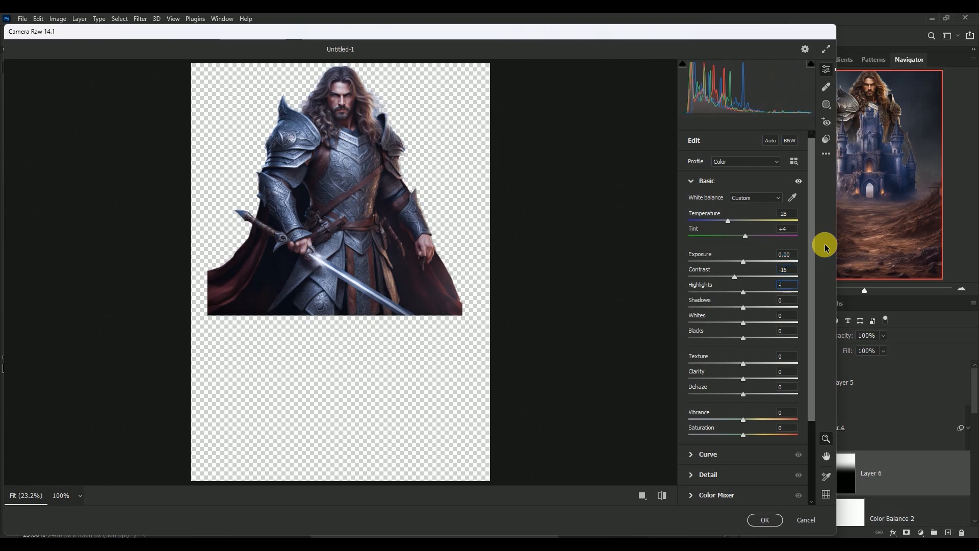
type("-36")
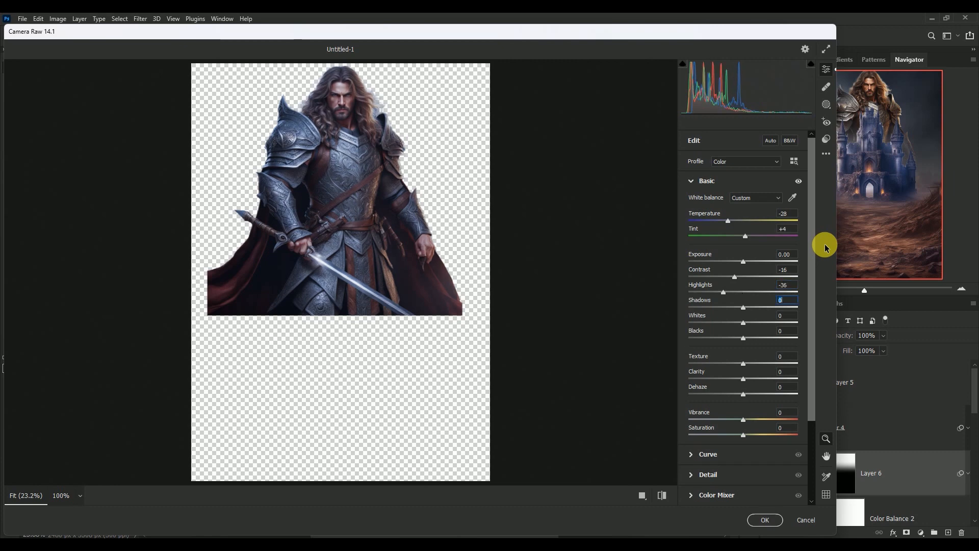
type("+37")
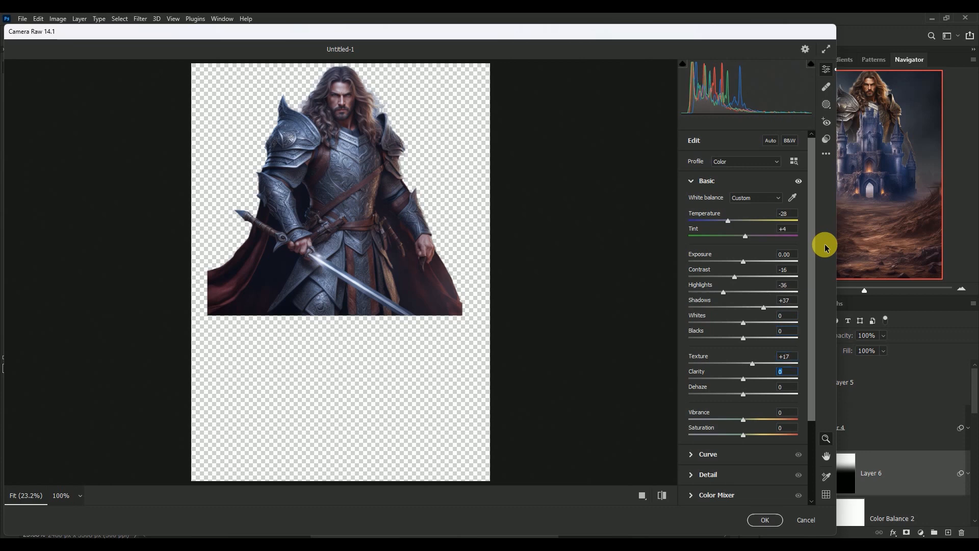
Set Clarity +20, Vibrance +24 and Saturation +10, apply the filter to the knight and collapse its smart filter list
type("+20")
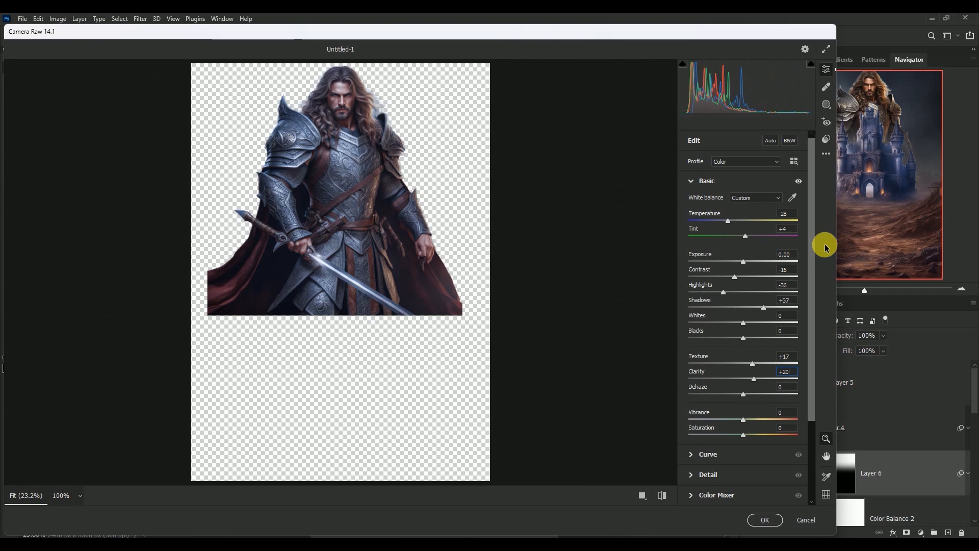
type("+24")
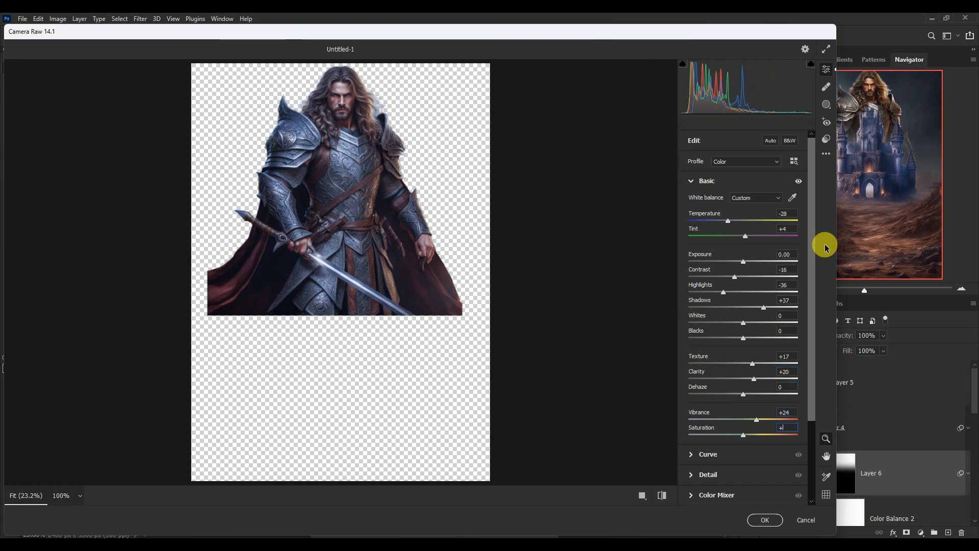
type("+10")
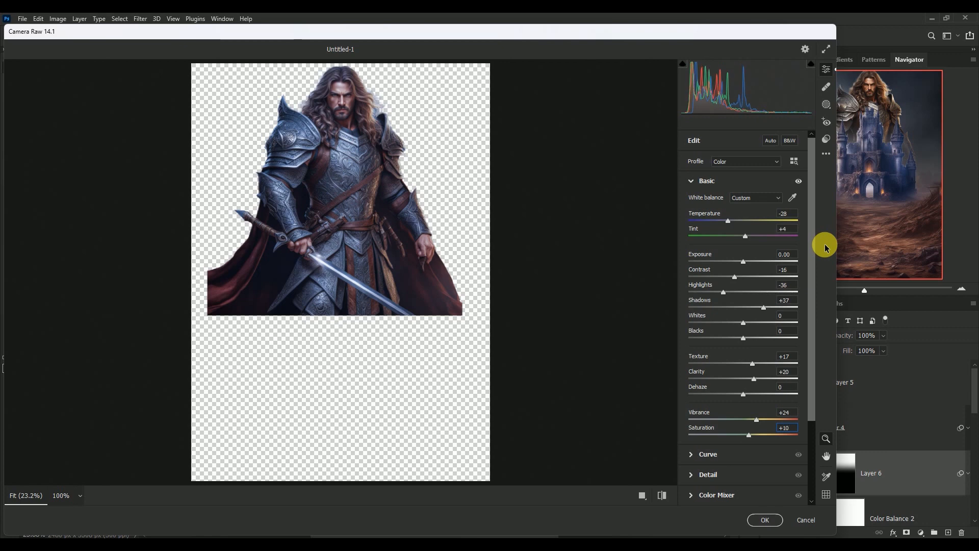
left_click(763, 517)
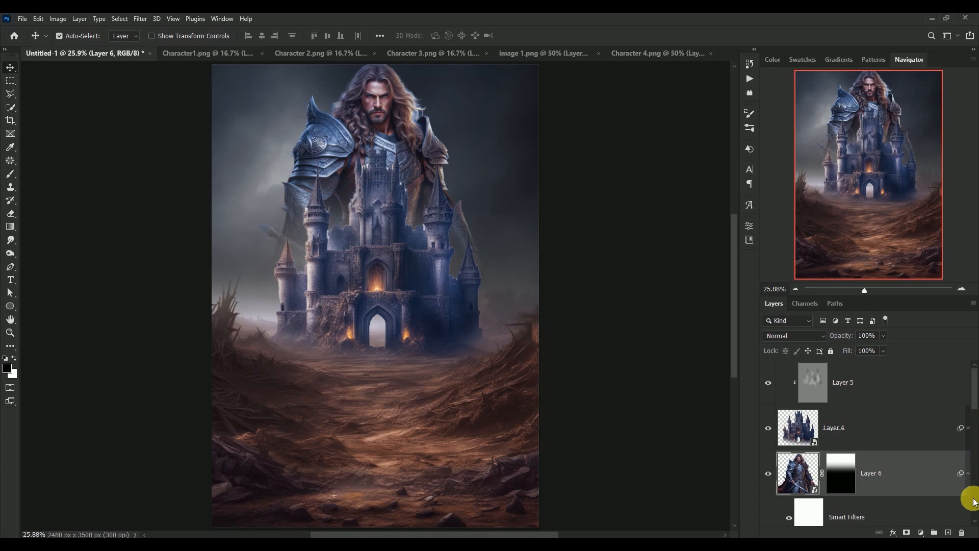
left_click(968, 473)
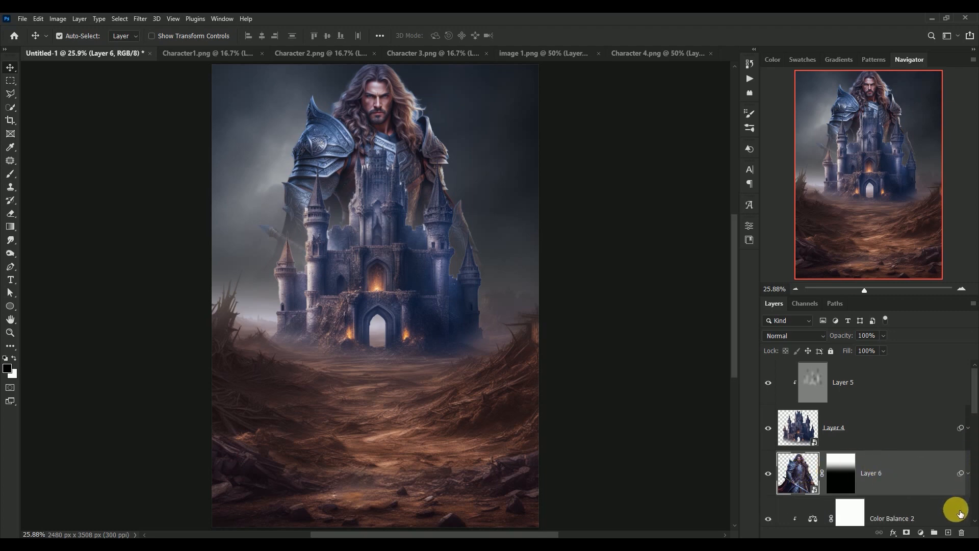
Create a new layer clipped to the knight layer and fill it with 50% gray
left_click(948, 532)
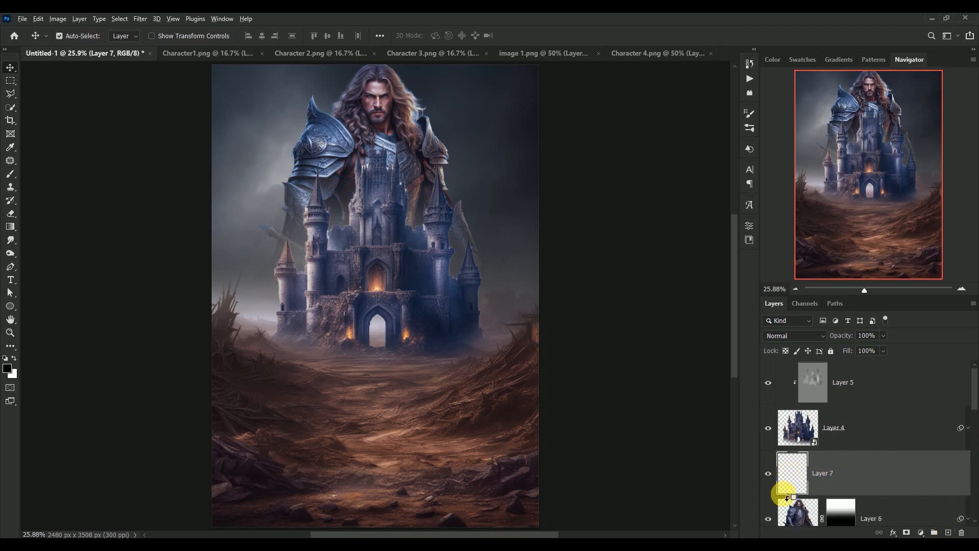
left_click(787, 497, "alt")
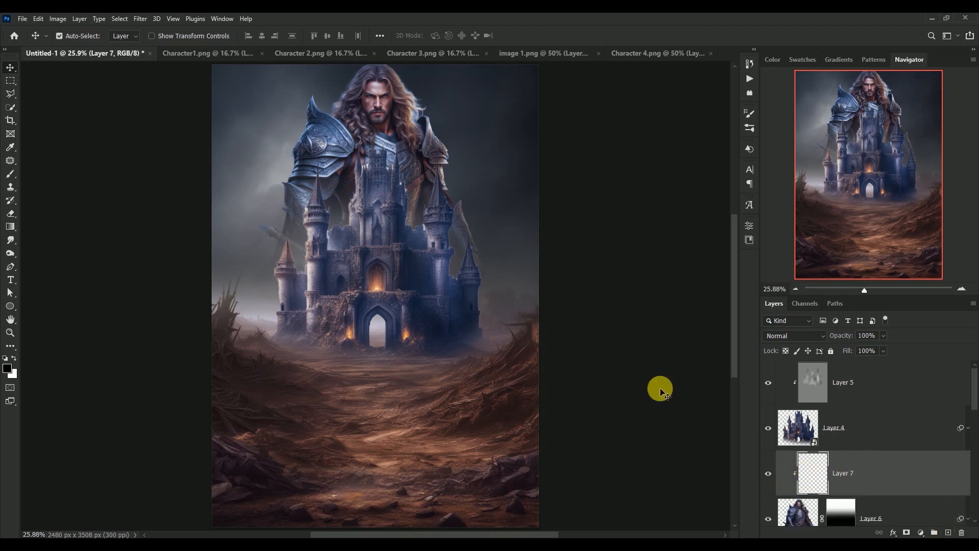
left_click(42, 19)
left_click(70, 178)
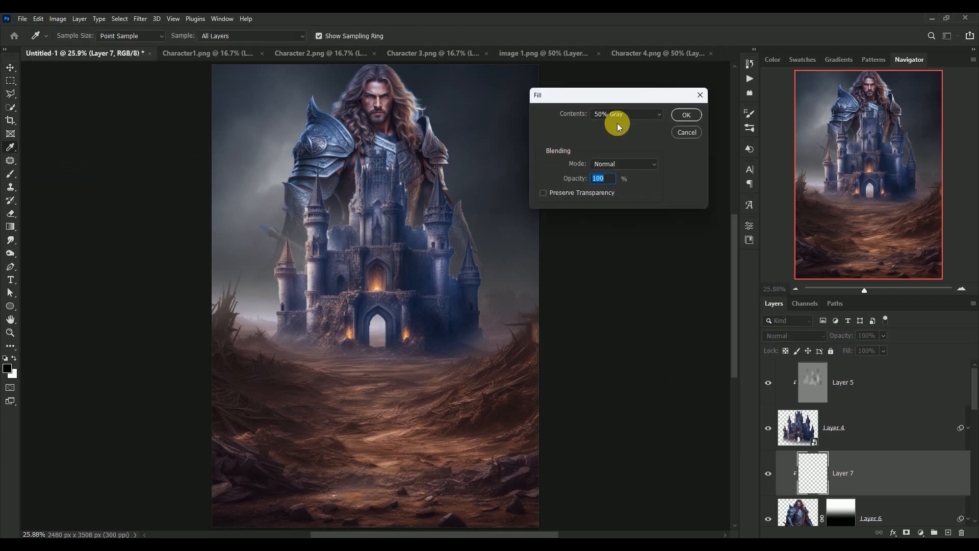
left_click(686, 115)
Set the knight's gray layer to the Overlay blend mode
key("v")
left_click(793, 336)
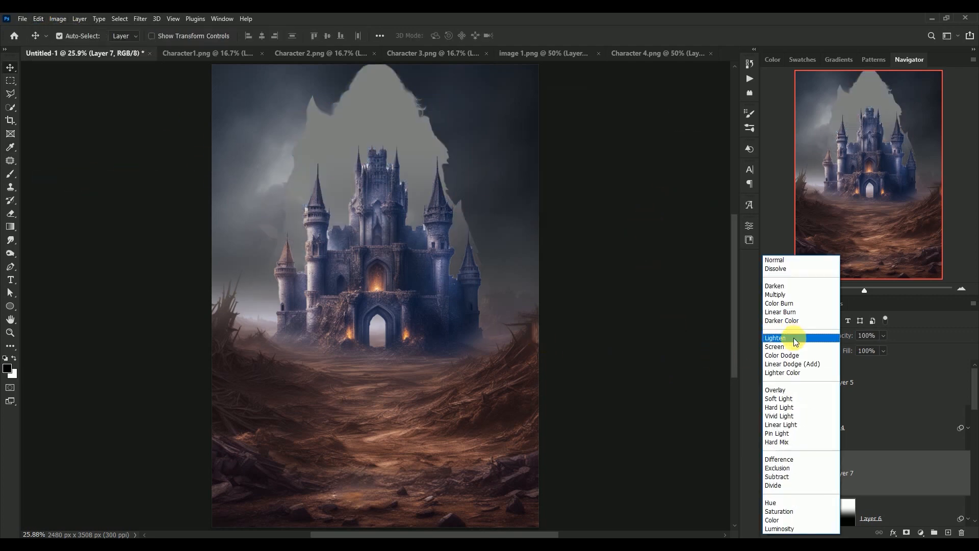
left_click(802, 389)
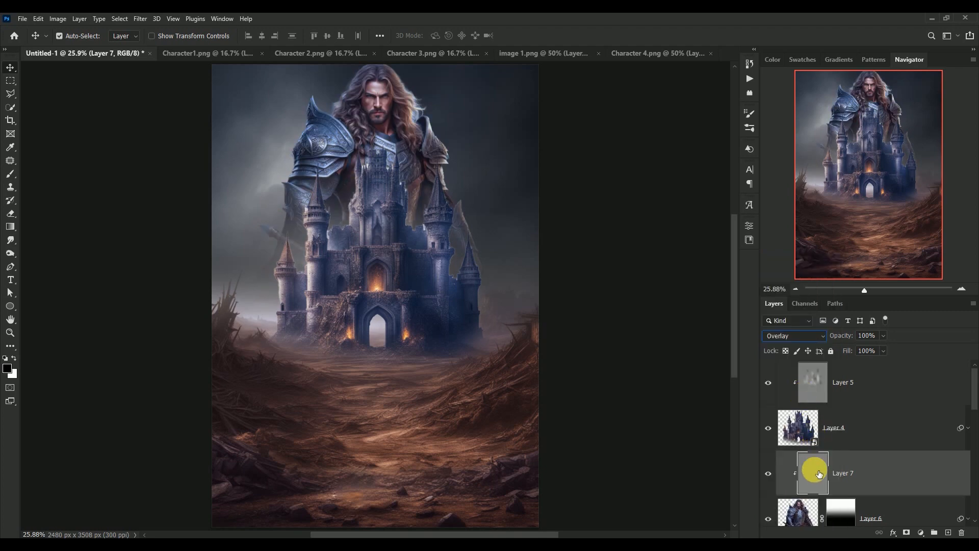
Dodge the knight's face on the gray layer with a 125 px brush, Midtones range and 50% exposure
key("ctrl+plus")
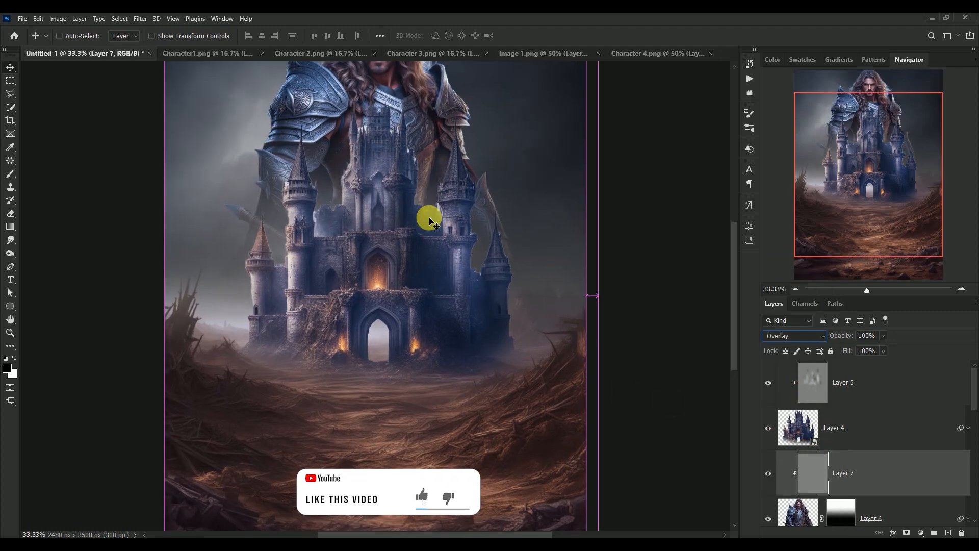
key("ctrl+plus")
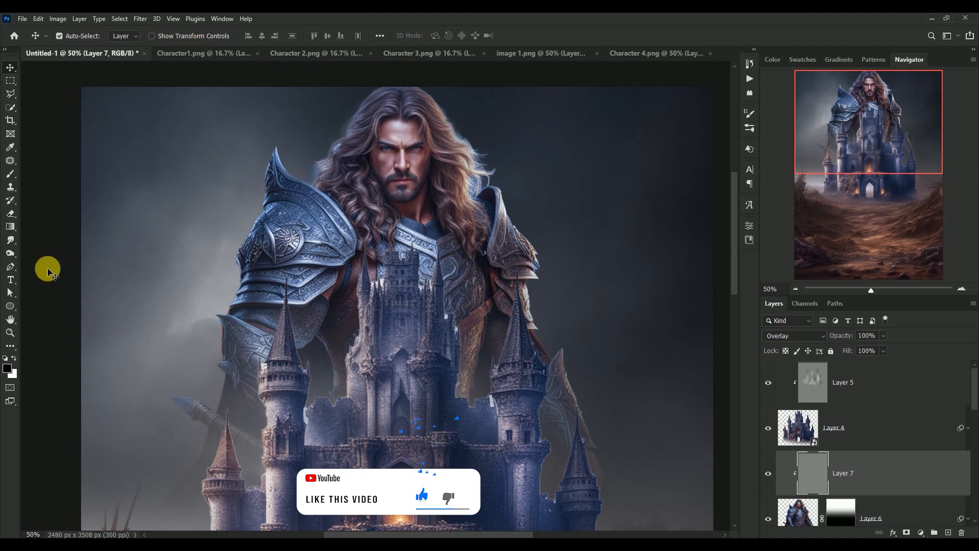
left_click(11, 254)
key("bracketleft")
key("bracketleft")
key("bracketleft")
key("bracketleft")
key("bracketleft")
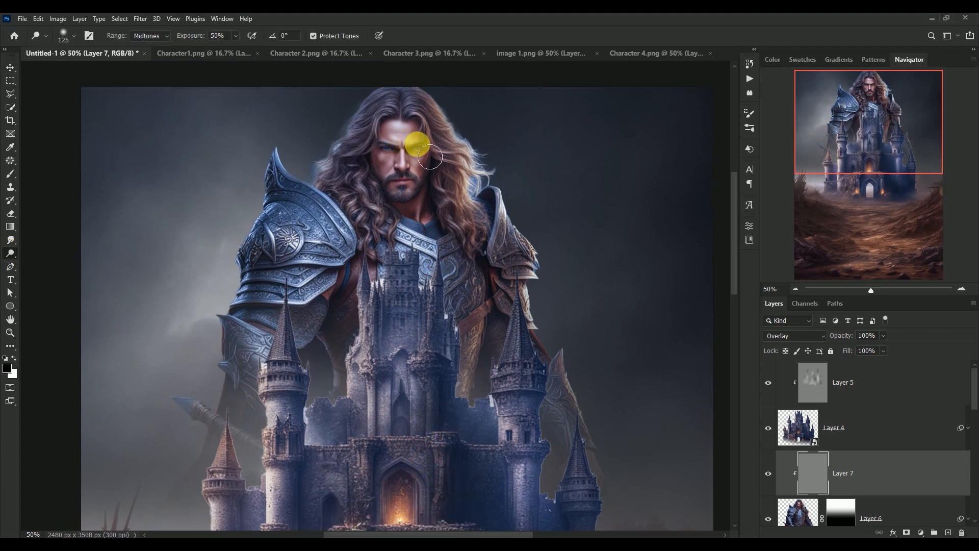
left_click_drag(428, 168, 393, 164)
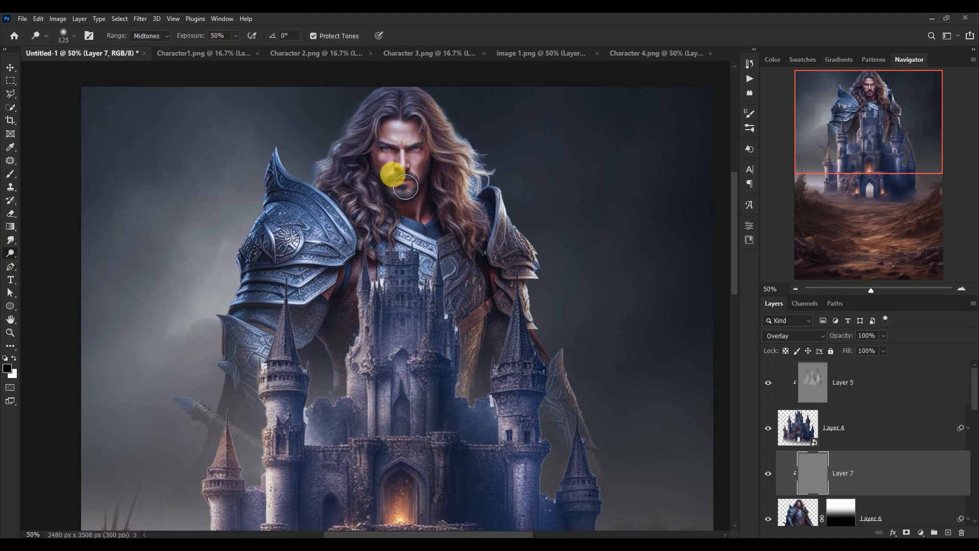
Brighten the knight's hair on both sides of the face with a larger Dodge brush
key("bracketright")
key("bracketright")
left_click_drag(380, 113, 359, 147)
left_click_drag(416, 118, 455, 163)
Dodge the knight's chest, shoulder and arm armor on both sides with a 250 px brush
key("bracketright")
key("bracketright")
mouse_move(465, 254)
left_mouse_down()
mouse_move(468, 310)
mouse_move(467, 295)
left_mouse_up()
mouse_move(291, 235)
left_mouse_down()
mouse_move(284, 214)
mouse_move(302, 206)
mouse_move(255, 350)
left_mouse_up()
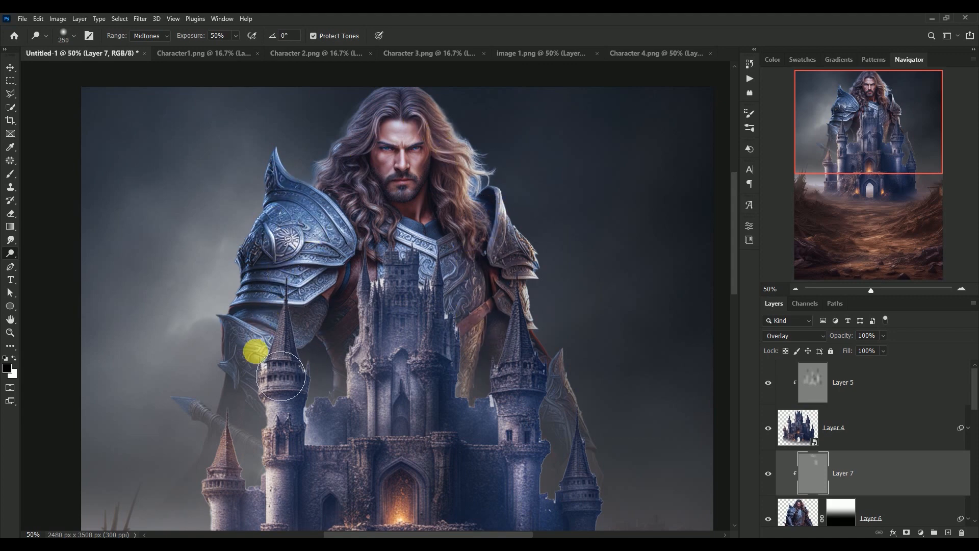
left_click_drag(526, 332, 571, 424)
left_click_drag(502, 207, 526, 265)
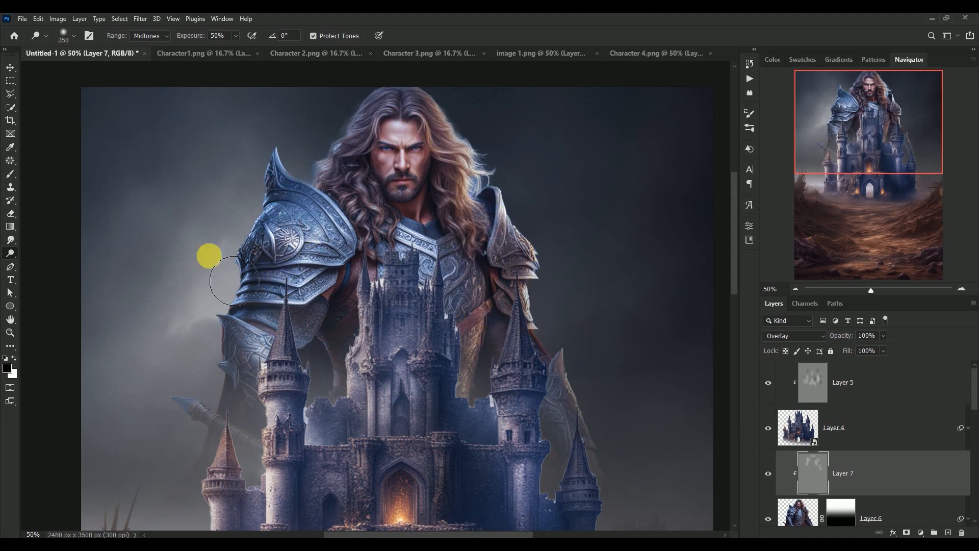
Burn the knight's beard, neck and upper chest on the gray layer using Midtones at 50% exposure
left_click(10, 254)
left_click(38, 265)
mouse_move(396, 171)
left_mouse_down()
mouse_move(427, 195)
mouse_move(391, 119)
mouse_move(426, 128)
mouse_move(343, 198)
mouse_move(280, 155)
mouse_move(344, 227)
mouse_move(331, 260)
mouse_move(278, 265)
mouse_move(465, 240)
mouse_move(498, 199)
mouse_move(403, 236)
mouse_move(439, 257)
left_mouse_up()
key("bracketleft")
key("bracketright")
key("bracketright")
key("bracketright")
key("bracketright")
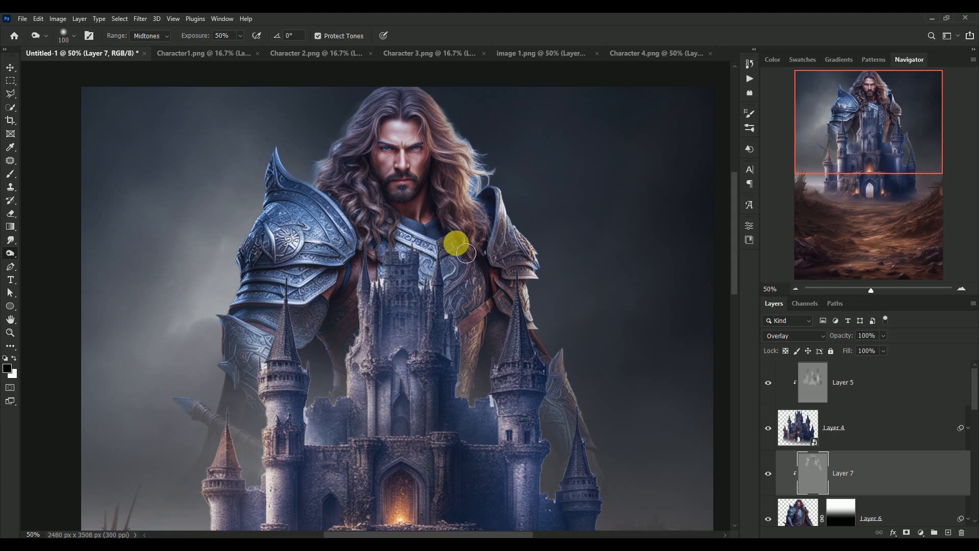
Dodge the knight's collar and hair with a 175 px brush, toggling the gray layer's visibility to compare the shading
right_click(12, 254)
left_click(41, 253)
key("bracketleft")
mouse_move(439, 225)
left_mouse_down()
mouse_move(440, 239)
mouse_move(431, 227)
left_mouse_up()
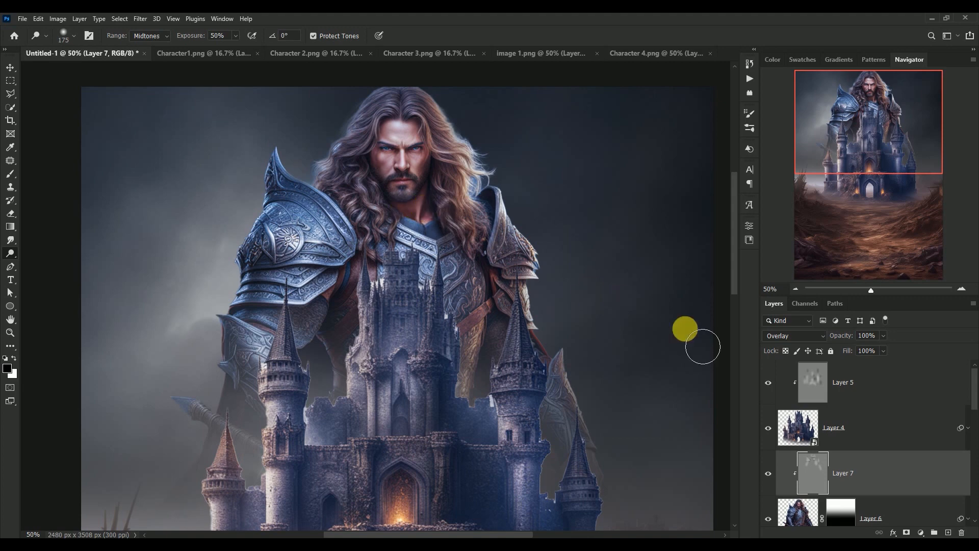
left_click(768, 473)
left_click(769, 474)
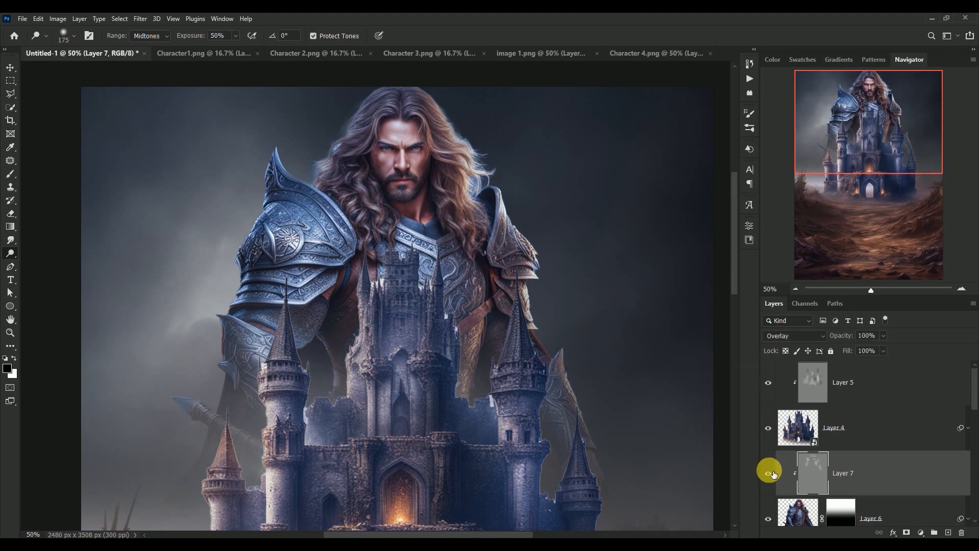
mouse_move(369, 160)
left_mouse_down()
mouse_move(385, 177)
mouse_move(356, 190)
left_mouse_up()
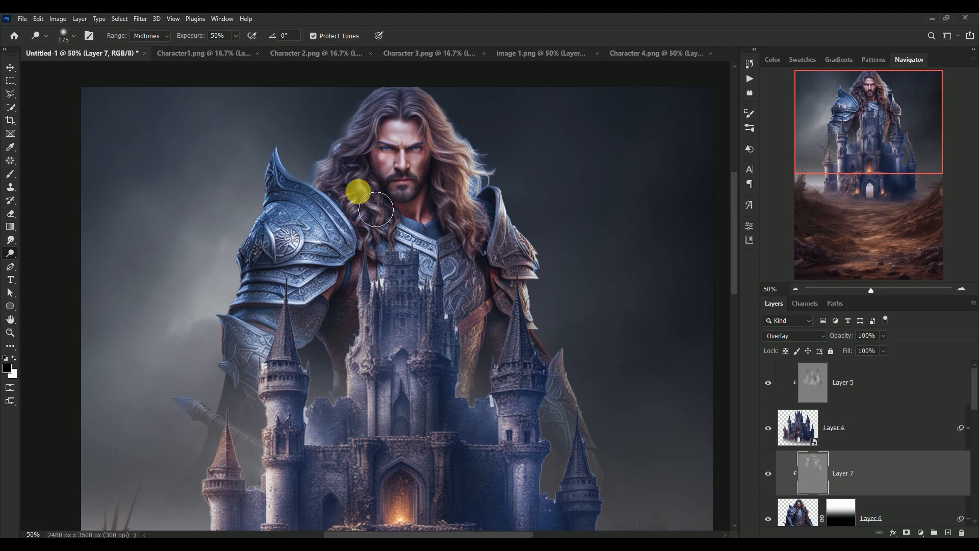
Select Layer 5 above the castle in the poster and close the Character1.png document
left_click(10, 67)
left_click(822, 381)
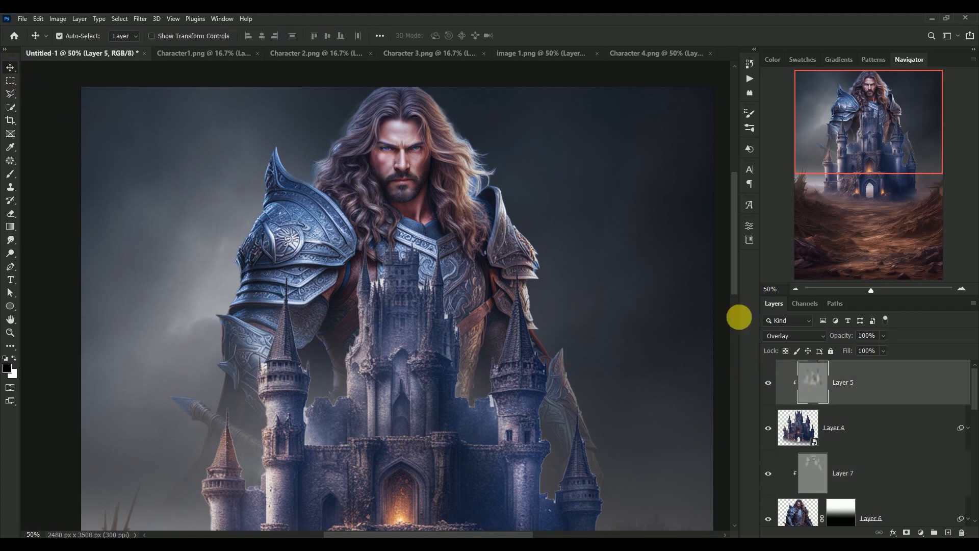
key("ctrl+0")
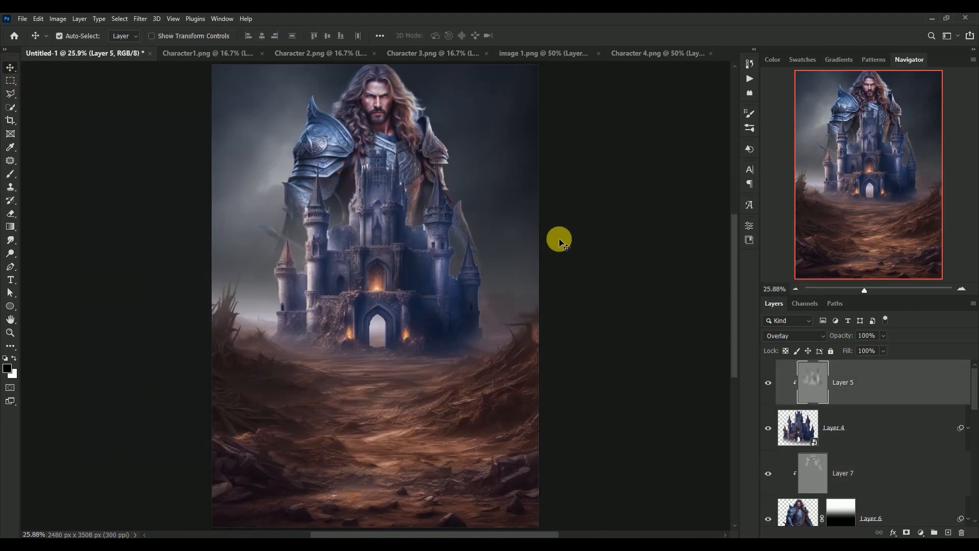
left_click(185, 53)
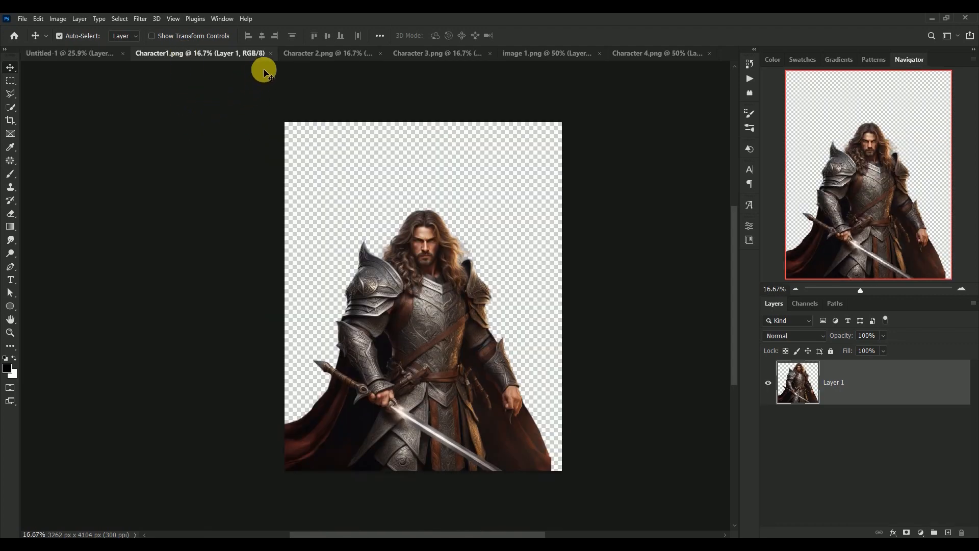
left_click(270, 53)
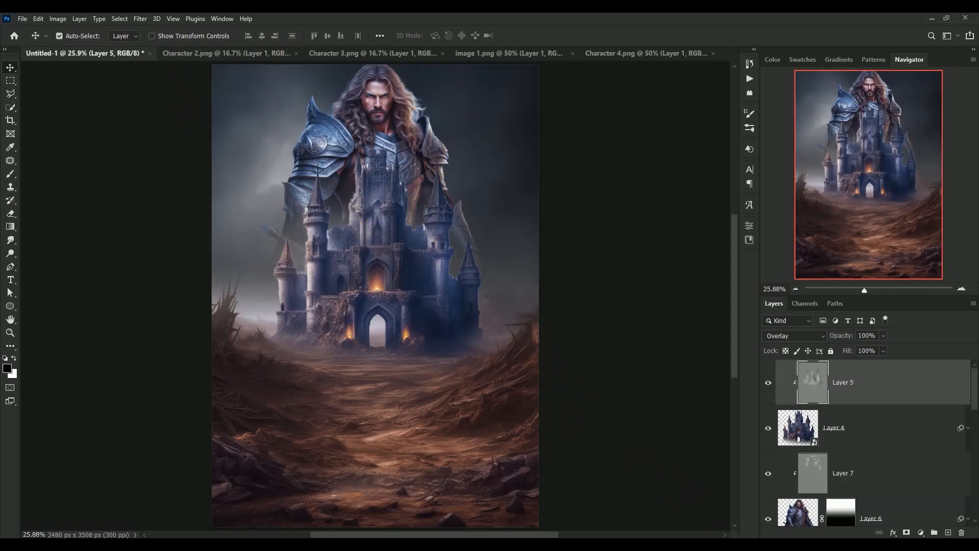
Copy the female warrior from Character 2.png onto the poster and convert her layer to a smart object
left_click(221, 54)
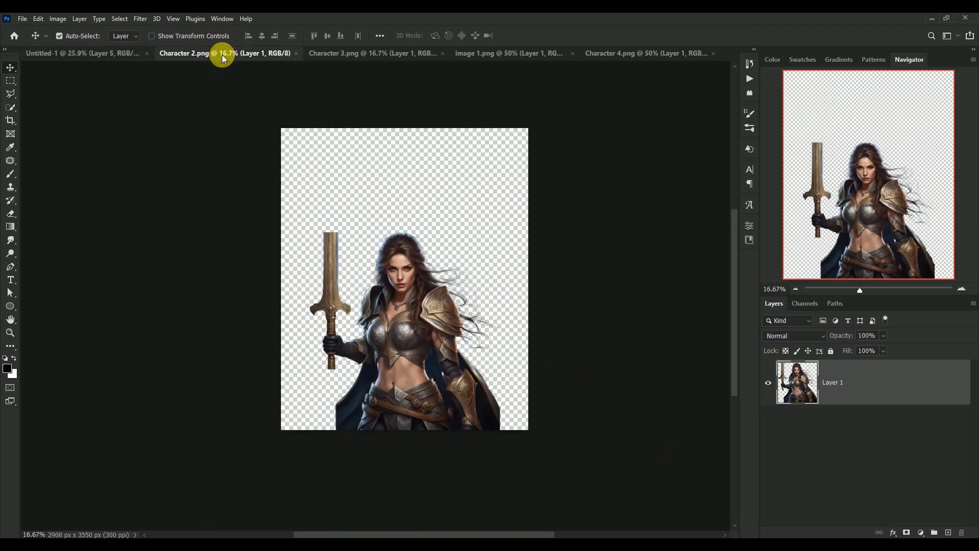
left_click_drag(445, 351, 373, 250)
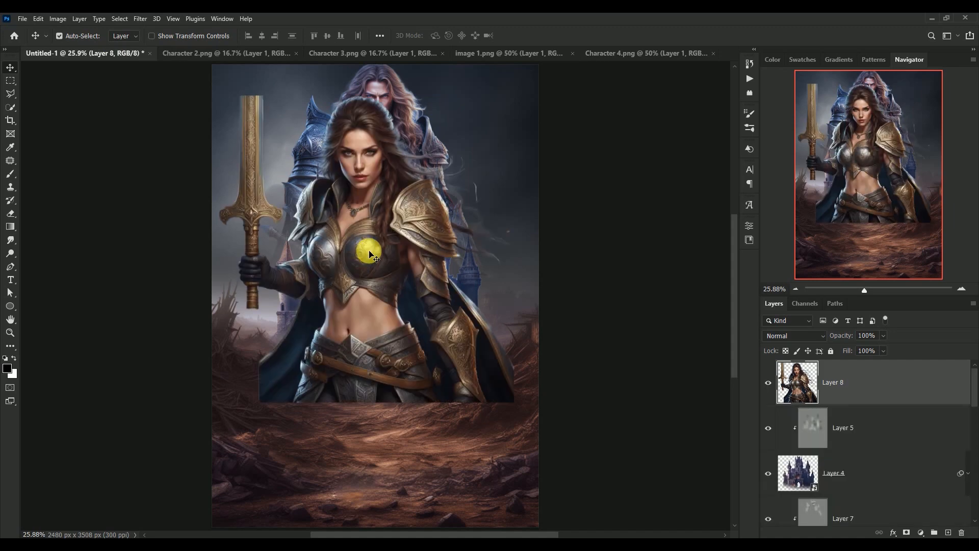
right_click(876, 383)
left_click(821, 248)
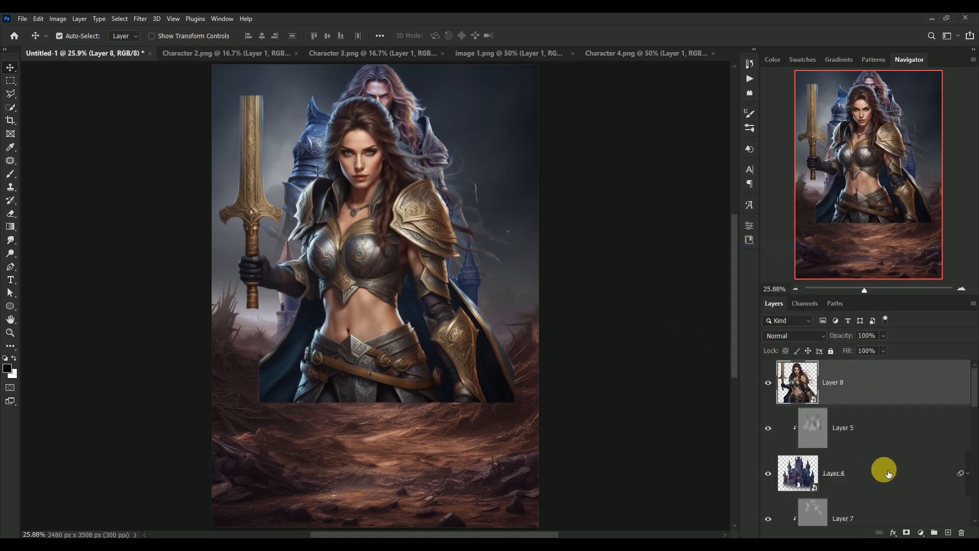
Add a mask to Layer 8 and fade out the woman's lower body with a black-to-transparent linear gradient
left_click(906, 532)
left_click(10, 226)
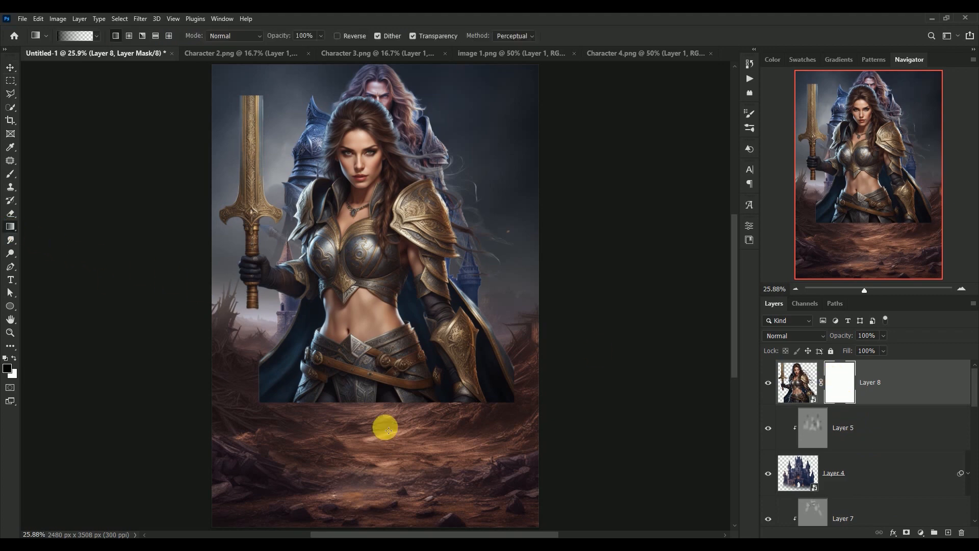
mouse_move(399, 431)
left_mouse_down()
mouse_move(405, 352)
mouse_move(406, 393)
mouse_move(386, 385)
mouse_move(403, 179)
left_mouse_up()
left_click(10, 68)
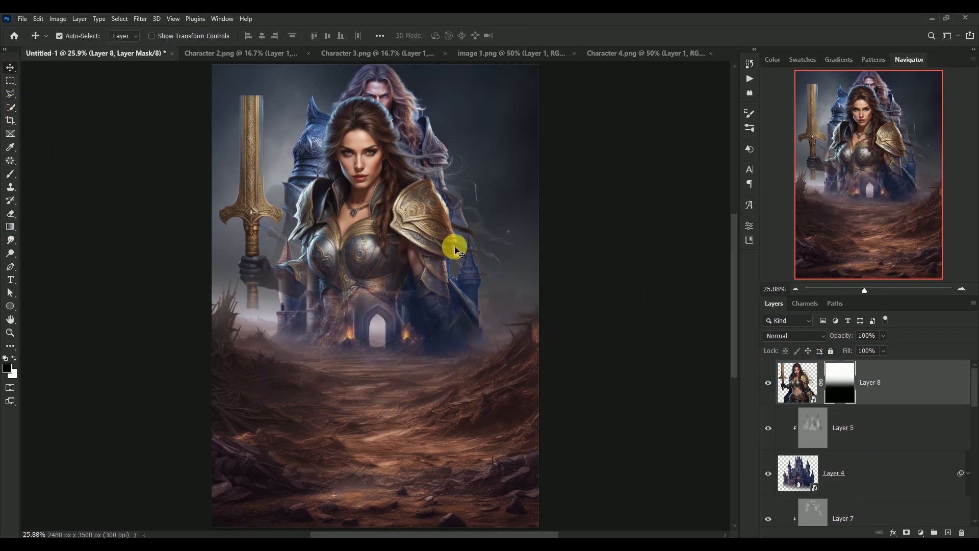
Paint the woman's sword and gloved hand out on the Layer 8 mask with a 600 px black brush
left_click(10, 173)
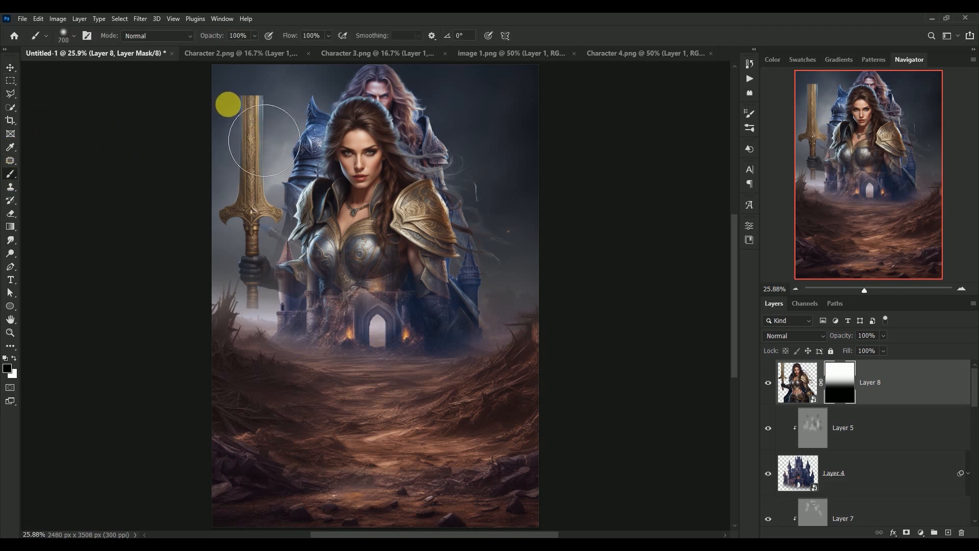
key("bracketleft")
mouse_move(264, 140)
left_mouse_down()
mouse_move(260, 235)
mouse_move(265, 216)
mouse_move(274, 328)
mouse_move(280, 273)
mouse_move(276, 339)
mouse_move(279, 211)
mouse_move(278, 276)
mouse_move(201, 263)
left_mouse_up()
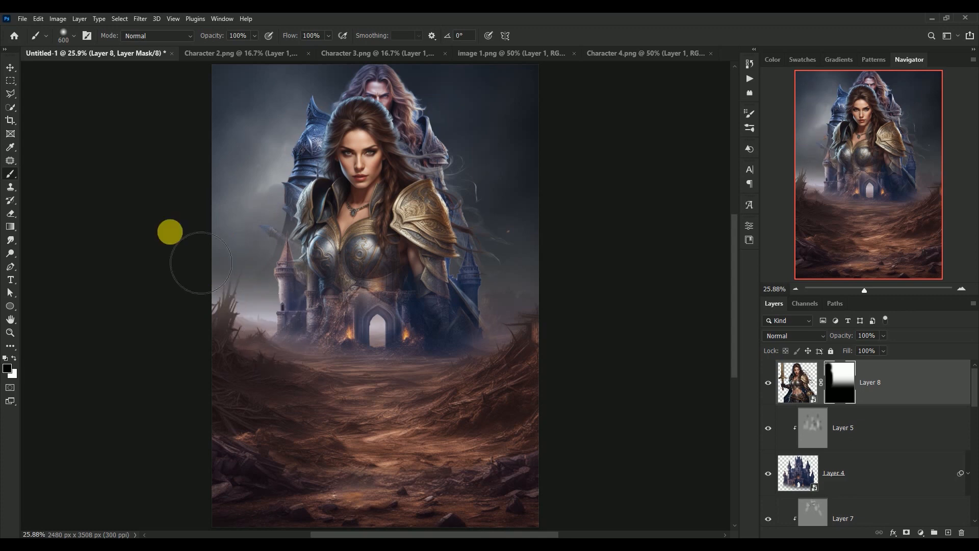
left_click(10, 68)
Place the woman's layer beneath the castle layer, then scale her down and position her beside the knight near the poster's left edge
left_click(787, 375)
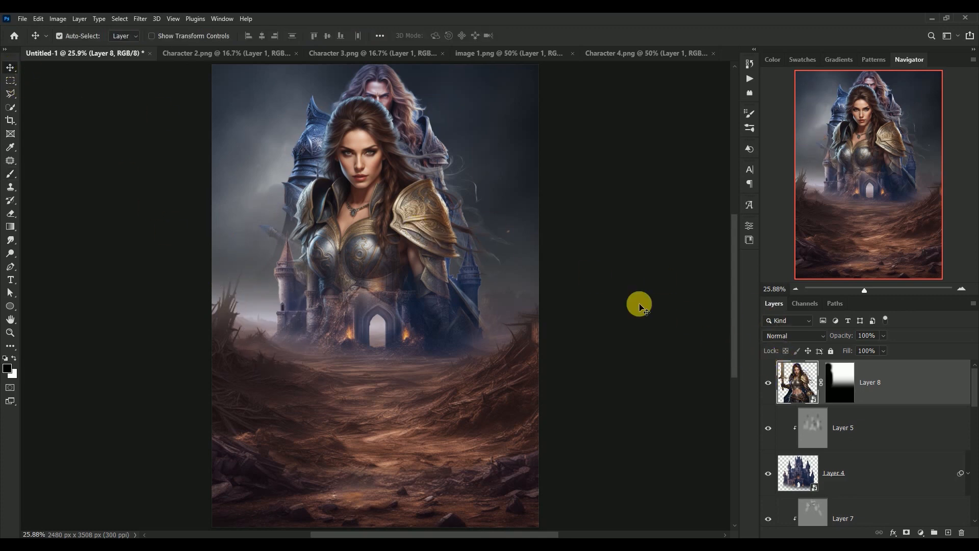
left_click_drag(799, 382, 786, 484)
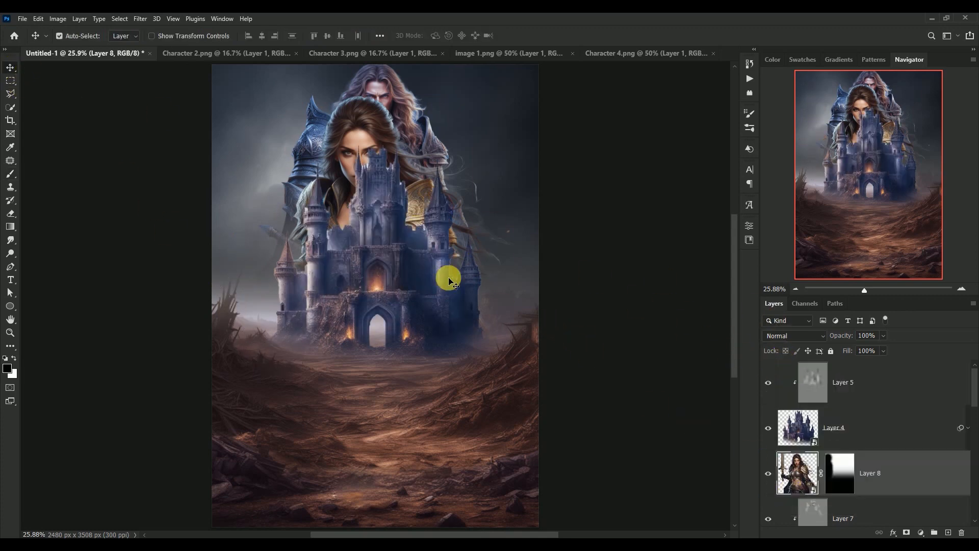
left_click_drag(448, 219, 430, 237)
key("ctrl+t")
left_click_drag(513, 402, 464, 308)
left_click_drag(372, 249, 306, 281)
key("Return")
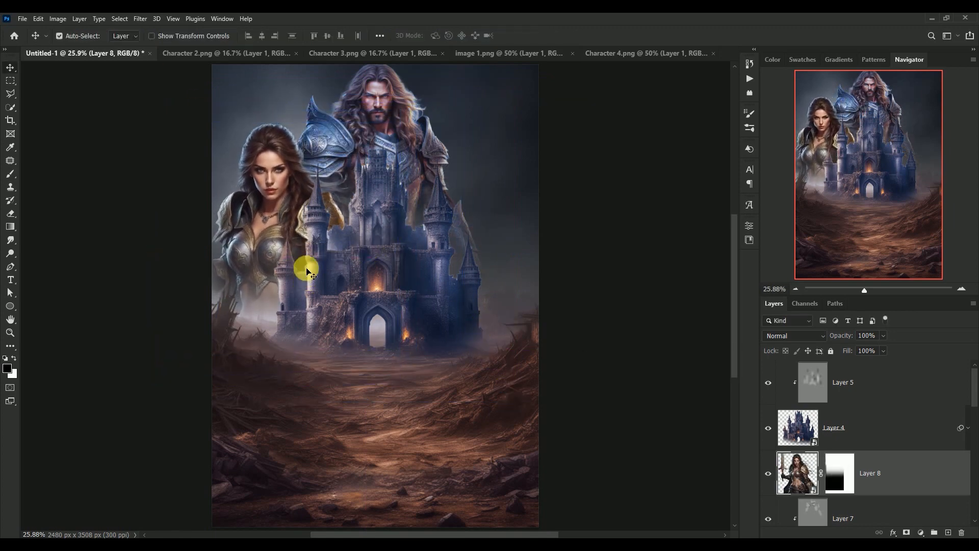
left_click(767, 473)
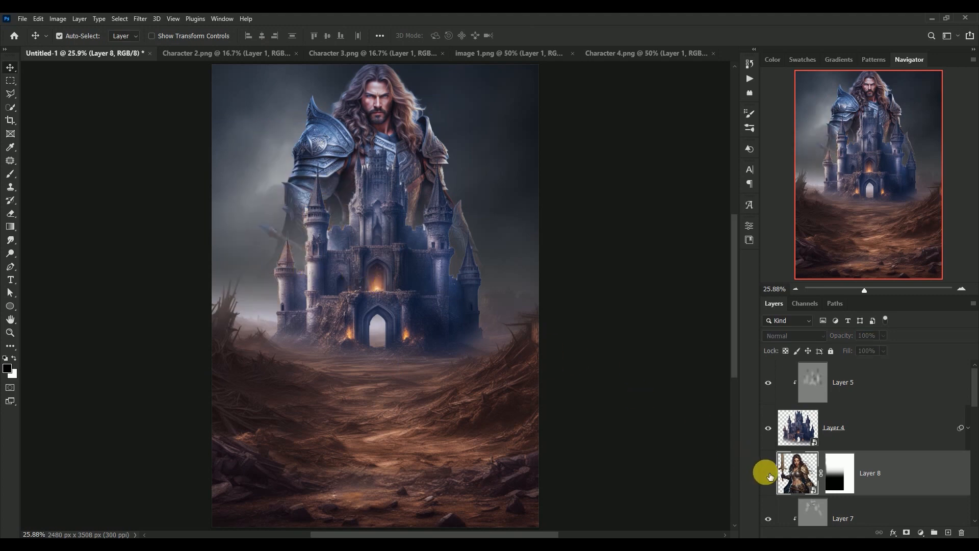
left_click(768, 473)
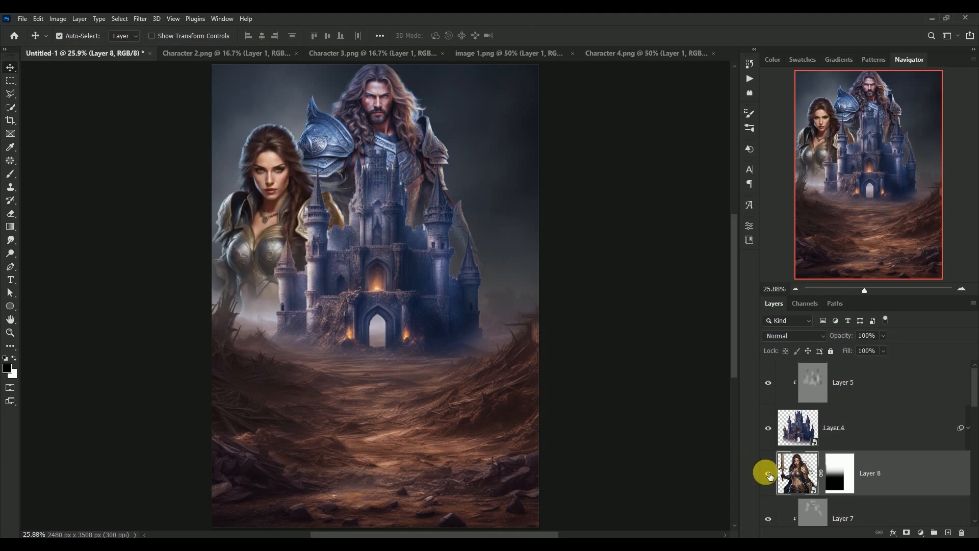
Grade Layer 8 with Camera Raw: Temperature -14, Tint +10, Contrast -28, Highlights -35, Shadows +30, Texture +12, Clarity +17
left_click(141, 18)
left_click(145, 95)
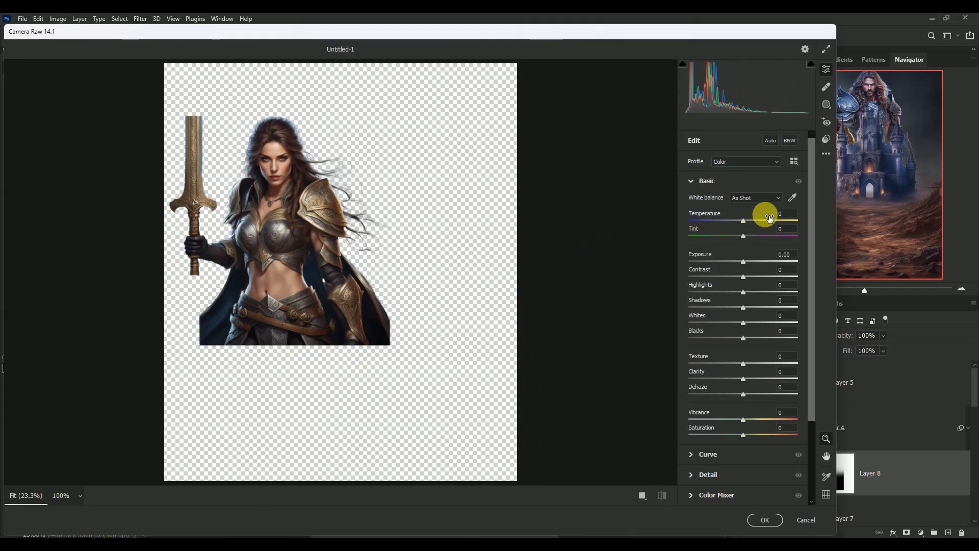
left_click(789, 217)
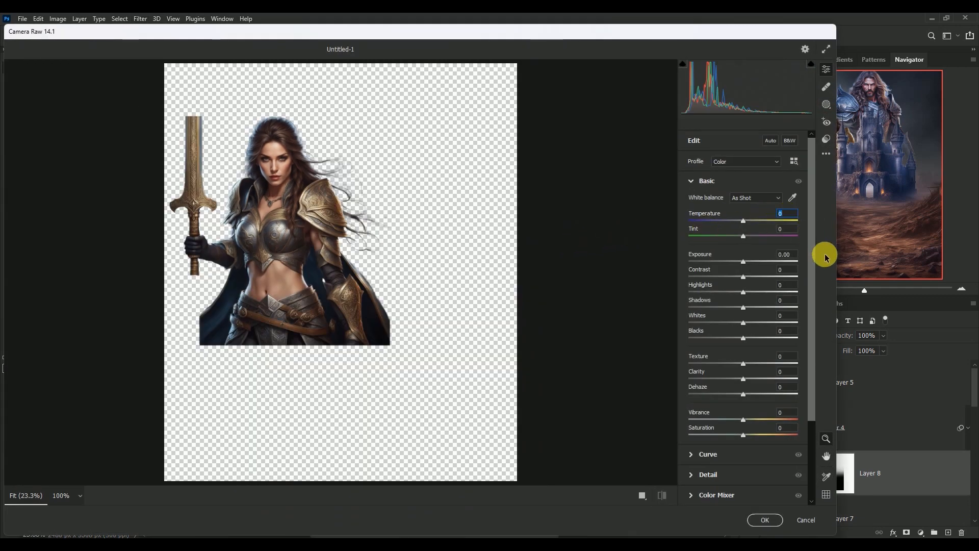
type("-14")
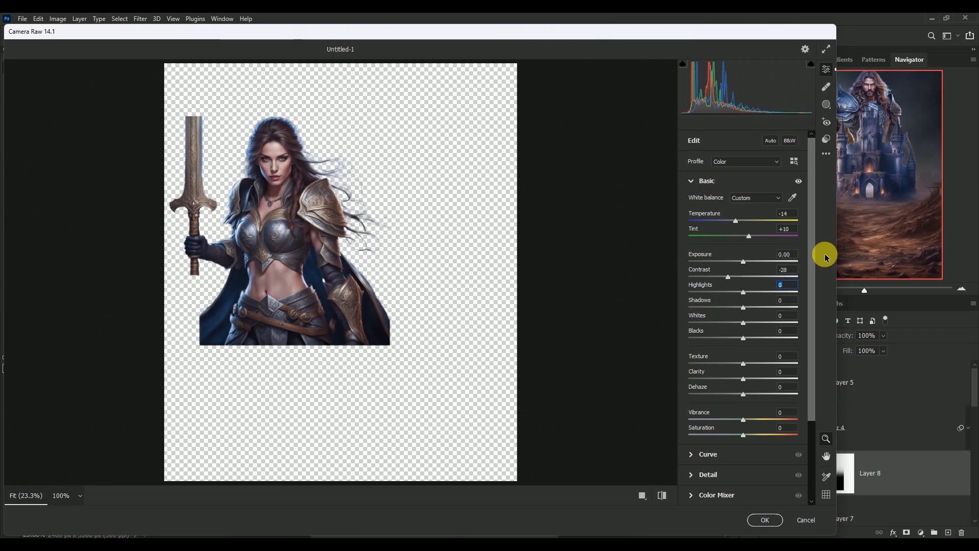
type("35")
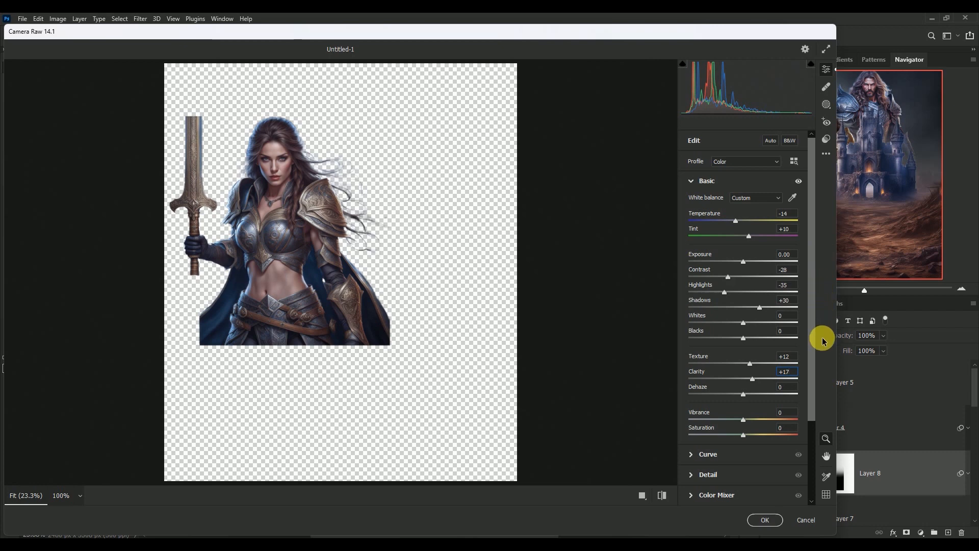
left_click(767, 522)
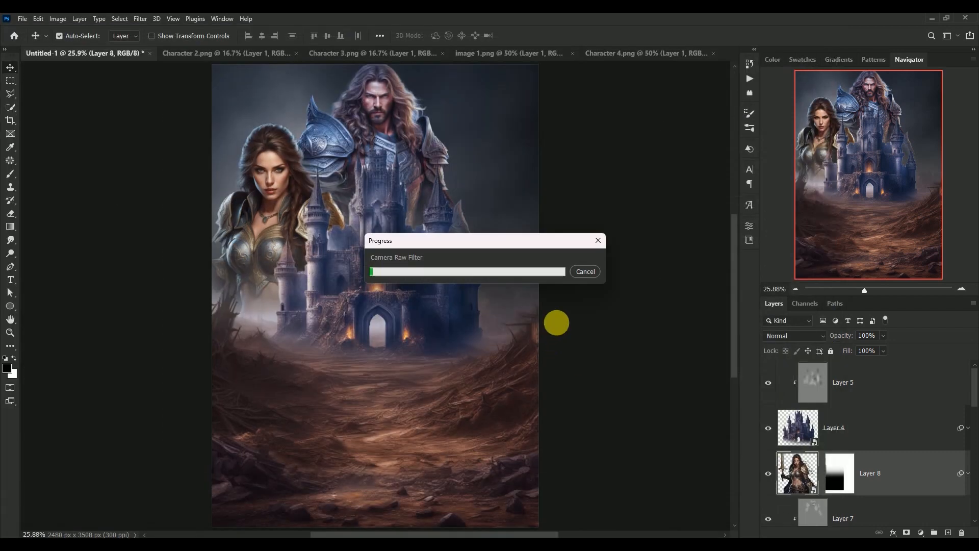
left_click(968, 475)
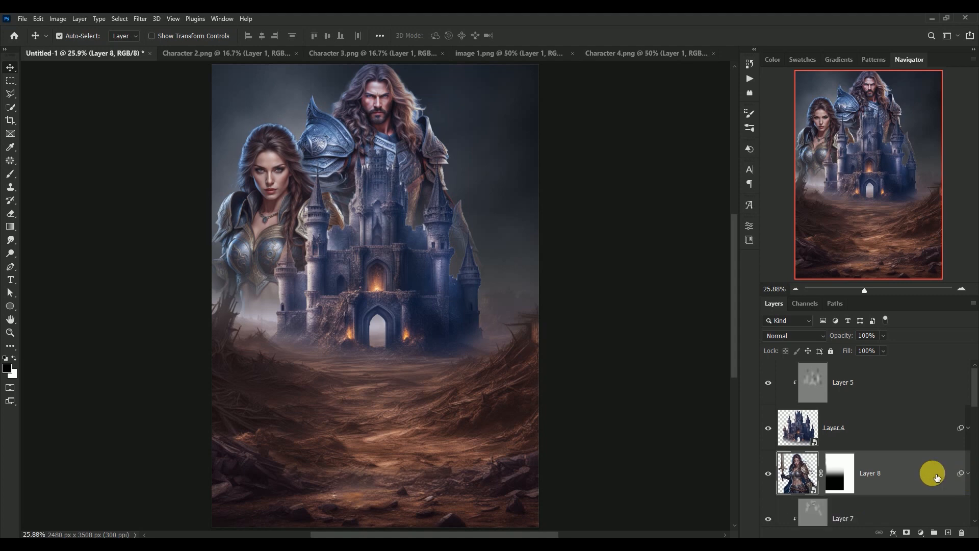
Create a new layer clipped to Layer 8, filled with 50% Gray and blended in Overlay mode
left_click(949, 531)
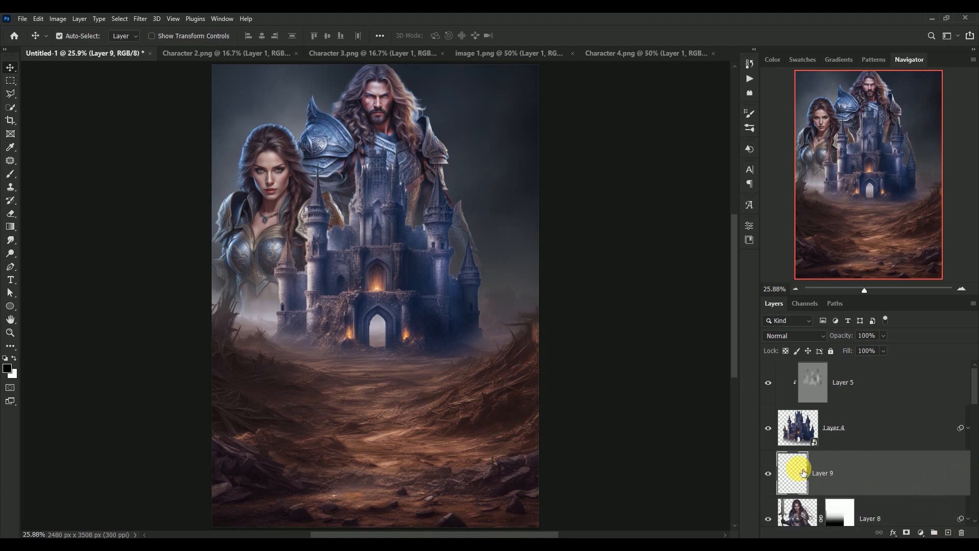
left_click(795, 496, "alt")
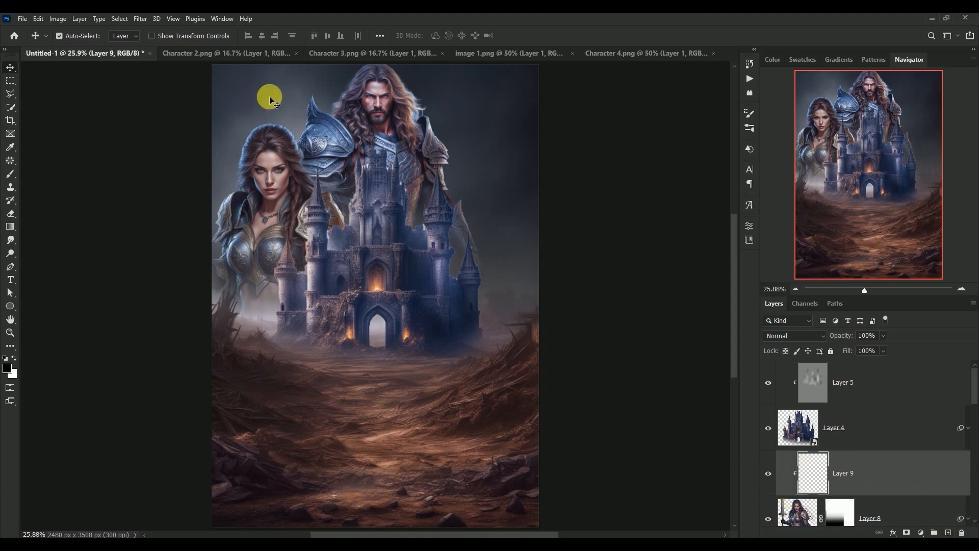
left_click(46, 20)
left_click(93, 178)
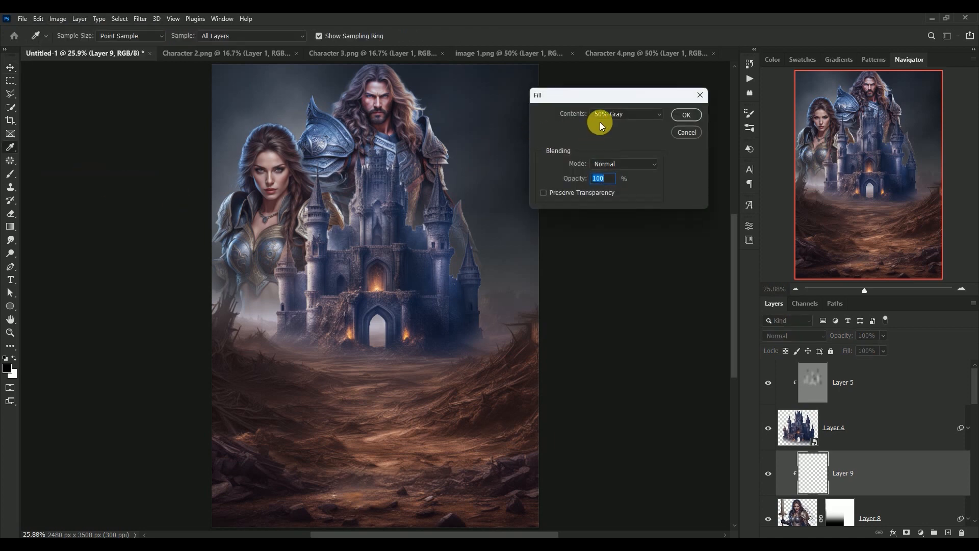
left_click(684, 116)
left_click(784, 339)
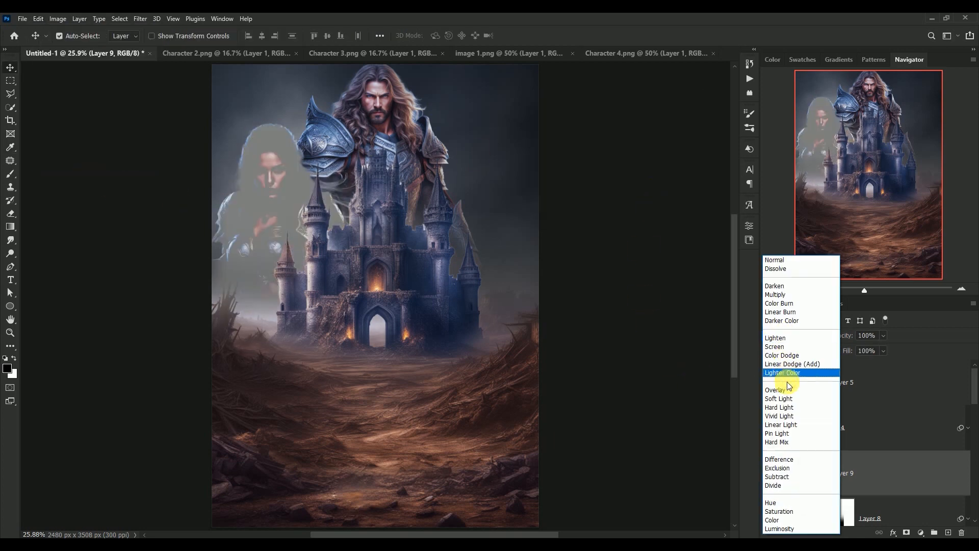
left_click(778, 390)
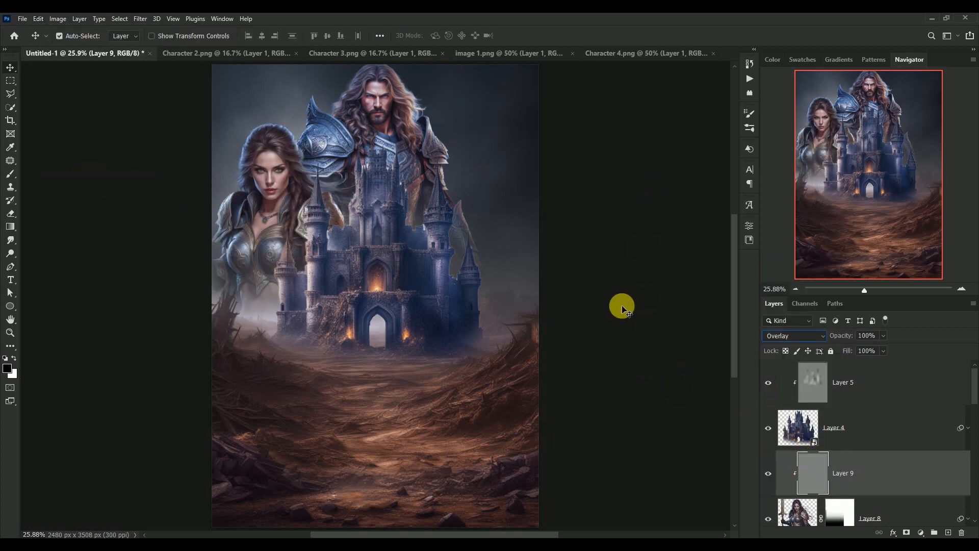
Dodge highlights on the woman's face on Layer 9 with a 175 px brush, Midtones at 50% exposure
key("ctrl+plus")
key("ctrl+plus")
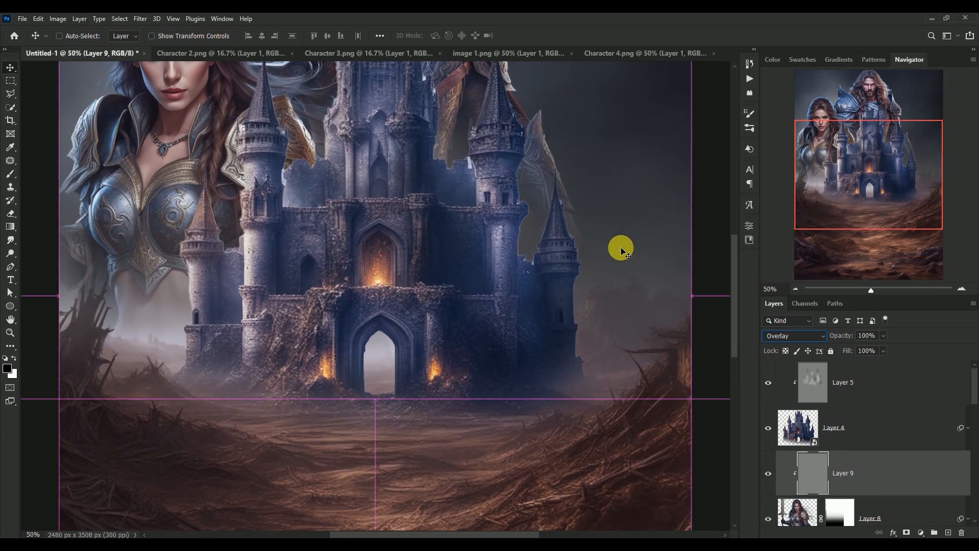
left_click_drag(390, 216, 444, 312)
left_click(11, 253)
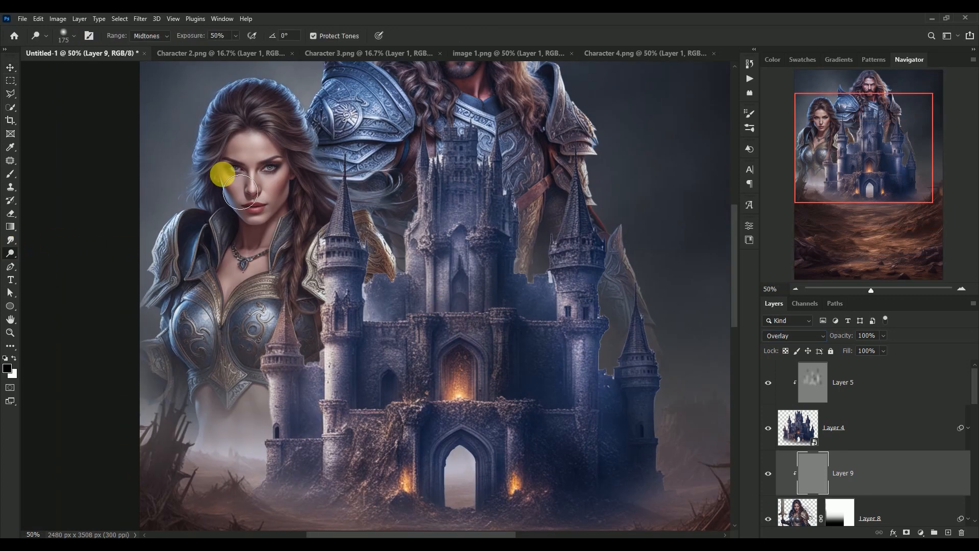
mouse_move(287, 193)
left_mouse_down()
mouse_move(245, 182)
mouse_move(258, 238)
mouse_move(243, 262)
mouse_move(212, 249)
mouse_move(245, 151)
mouse_move(226, 177)
mouse_move(313, 154)
mouse_move(343, 182)
mouse_move(310, 288)
mouse_move(312, 383)
mouse_move(241, 361)
mouse_move(231, 375)
mouse_move(205, 272)
mouse_move(196, 298)
mouse_move(223, 281)
mouse_move(188, 252)
mouse_move(91, 275)
mouse_move(10, 255)
left_mouse_up()
Burn shadows around the woman's face, hair and armor with a 100 to 150 px brush, Midtones at 50% exposure
key("bracketright")
key("bracketright")
key("bracketright")
key("bracketright")
key("bracketright")
left_click(48, 261)
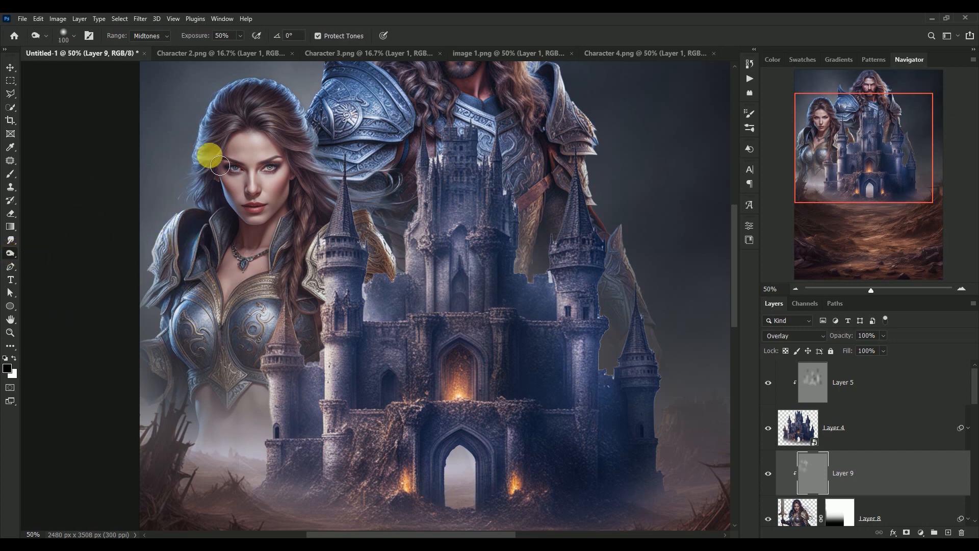
mouse_move(222, 165)
left_mouse_down()
mouse_move(266, 128)
mouse_move(304, 129)
mouse_move(282, 140)
mouse_move(305, 153)
mouse_move(308, 173)
mouse_move(249, 131)
mouse_move(219, 131)
mouse_move(218, 186)
mouse_move(203, 222)
mouse_move(226, 226)
mouse_move(211, 240)
mouse_move(205, 222)
mouse_move(186, 232)
mouse_move(189, 266)
mouse_move(199, 220)
mouse_move(254, 237)
mouse_move(340, 241)
mouse_move(369, 223)
mouse_move(333, 247)
mouse_move(305, 326)
mouse_move(258, 387)
mouse_move(207, 406)
mouse_move(283, 397)
left_mouse_up()
key("bracketright")
key("bracketright")
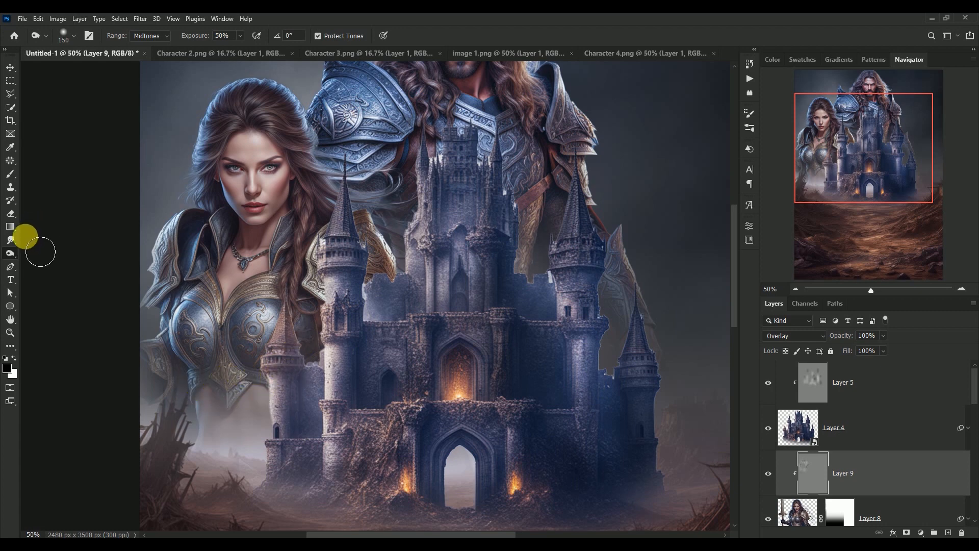
Dodge the woman's neck and chest with a 175 px brush and toggle Layer 9's visibility to compare the shading
left_click_drag(10, 253, 41, 247)
key("bracketleft")
key("bracketleft")
key("bracketleft")
key("bracketleft")
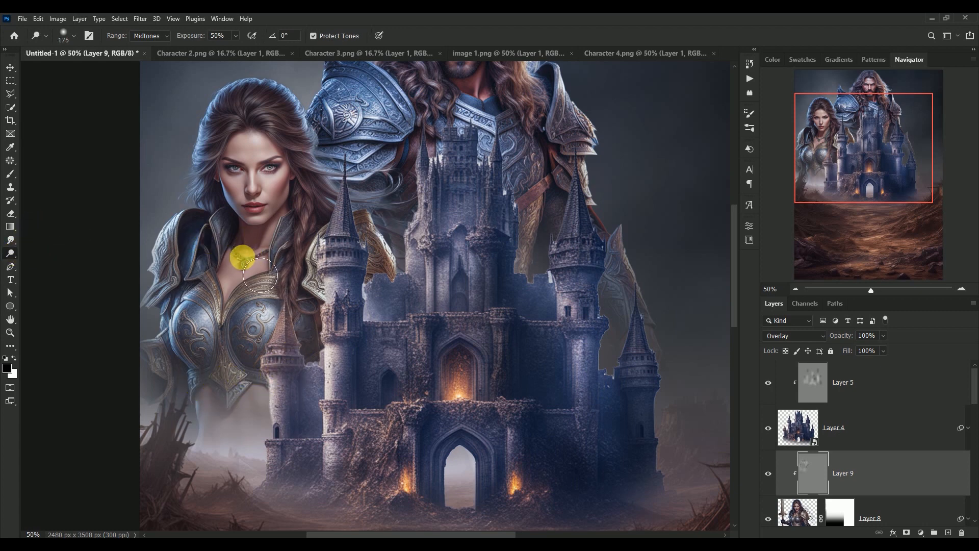
left_click_drag(264, 233, 228, 272)
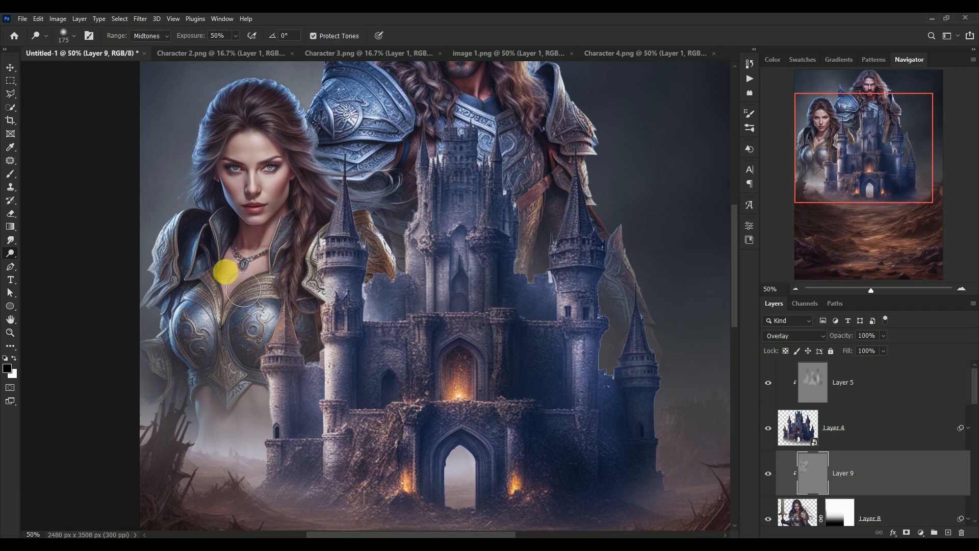
left_click(768, 474)
left_click(768, 474)
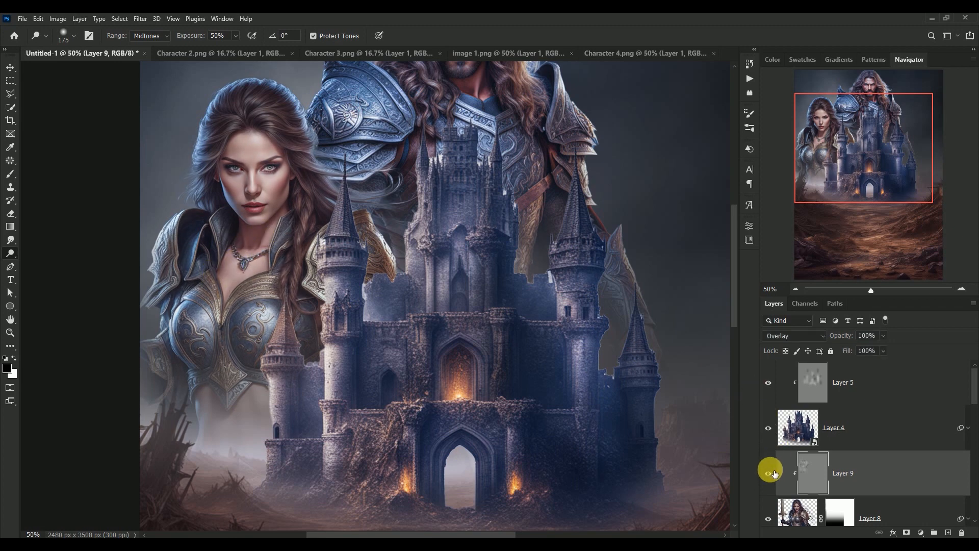
Select Layer 5 above the castle and close the Character 2.png document
left_click(10, 67)
left_click(640, 269)
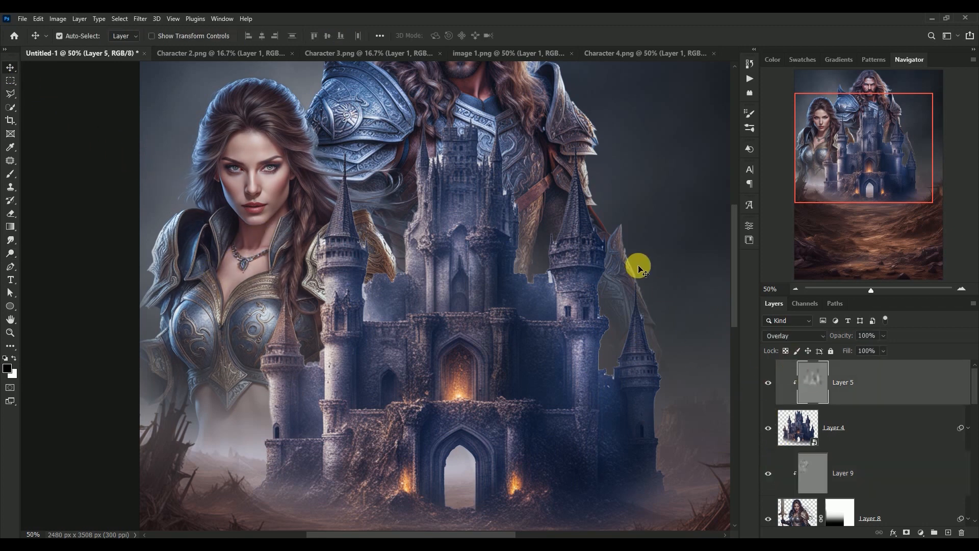
key("ctrl+0")
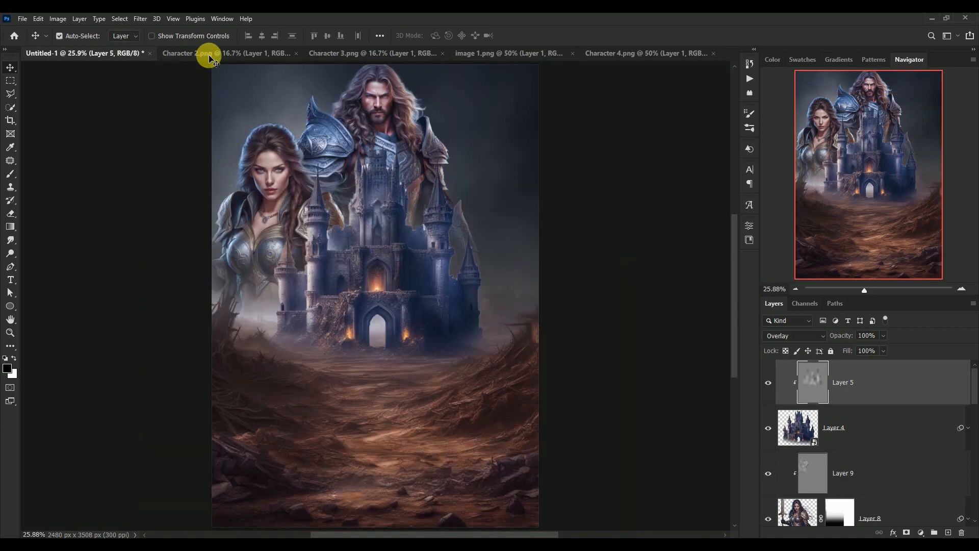
left_click(209, 54)
left_click(297, 53)
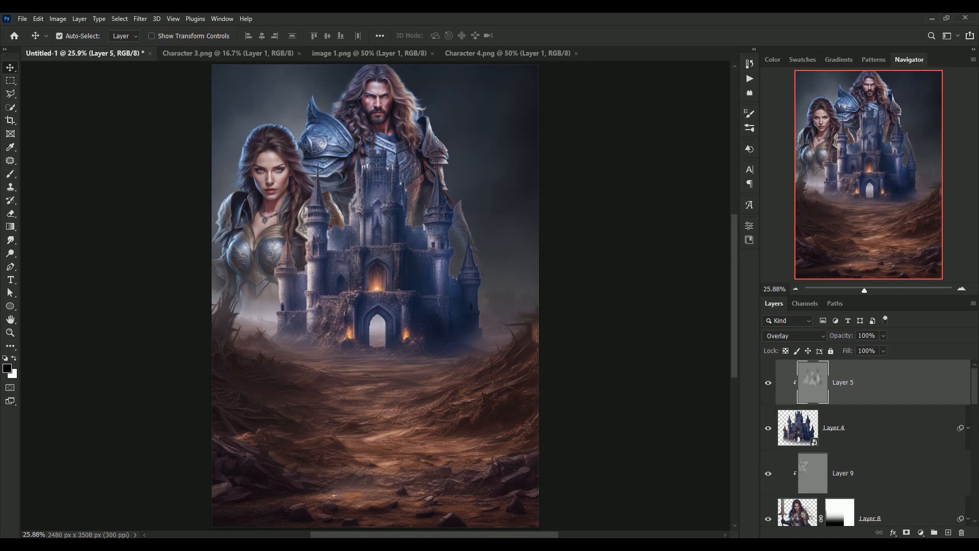
Copy the red-haired warrior from Character 3.png onto the poster and convert her layer to a smart object
left_click(196, 55)
left_click_drag(473, 302, 353, 236)
right_click(889, 365)
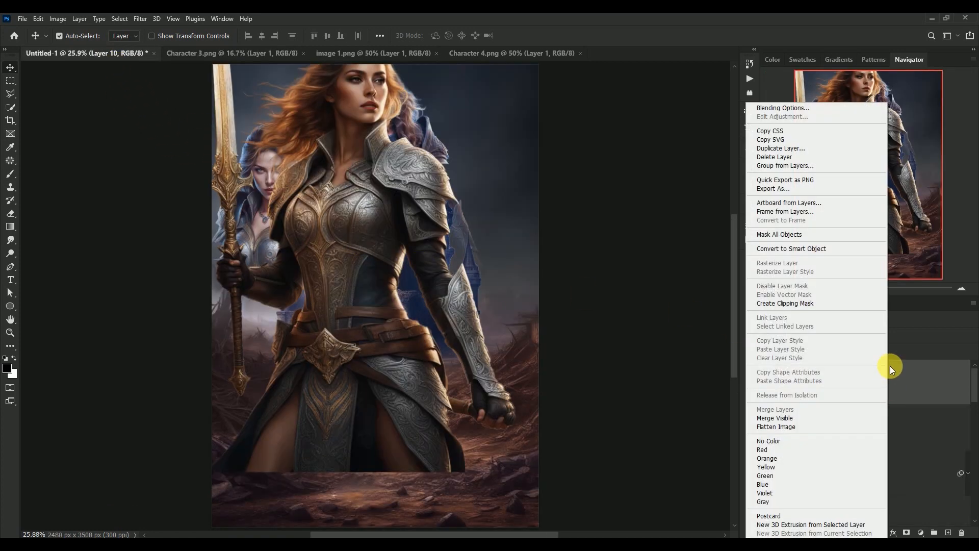
left_click(849, 248)
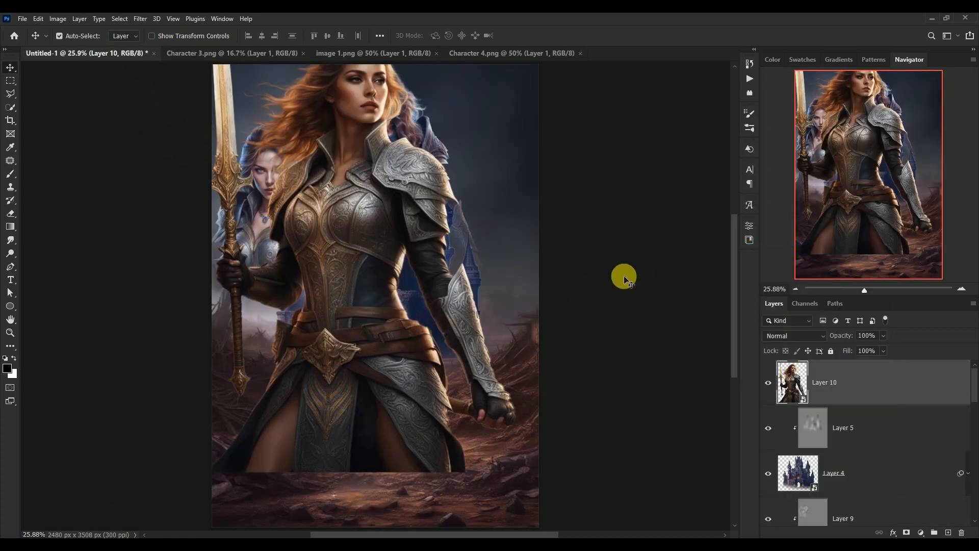
Scale the red-haired warrior to about 73% and position her in front of the castle
key("ctrl+t")
left_click_drag(517, 465, 442, 343)
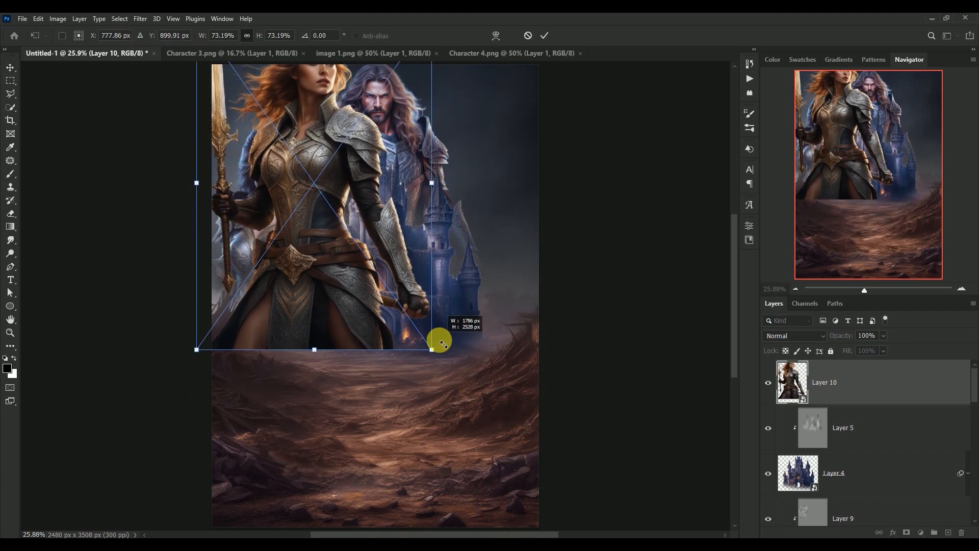
left_click_drag(329, 155, 406, 261)
key("Return")
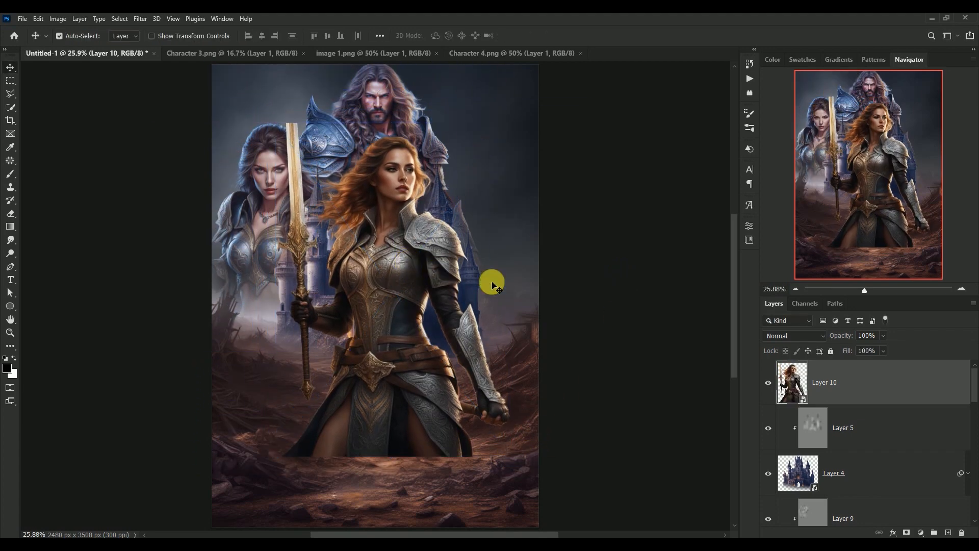
Add a layer mask to the red-haired warrior's Layer 10 and fade out her lower body up to the waist with linear gradients
left_click(906, 532)
left_click(831, 385)
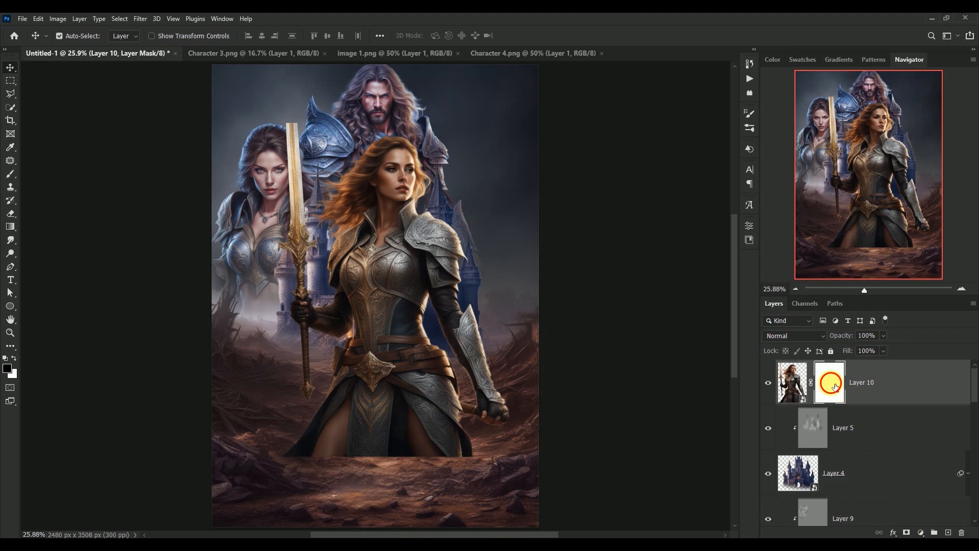
left_click(10, 226)
left_click_drag(419, 477, 417, 334)
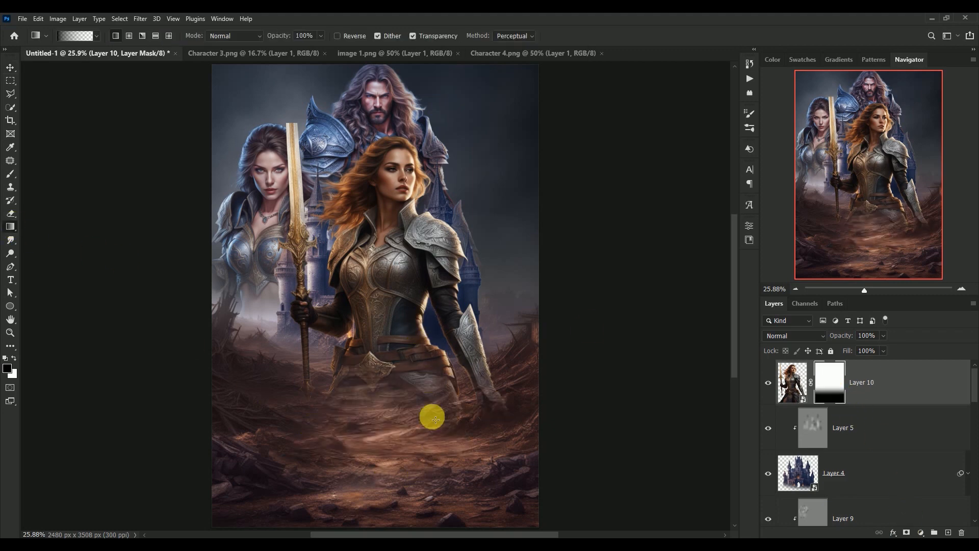
left_click_drag(424, 388, 398, 197)
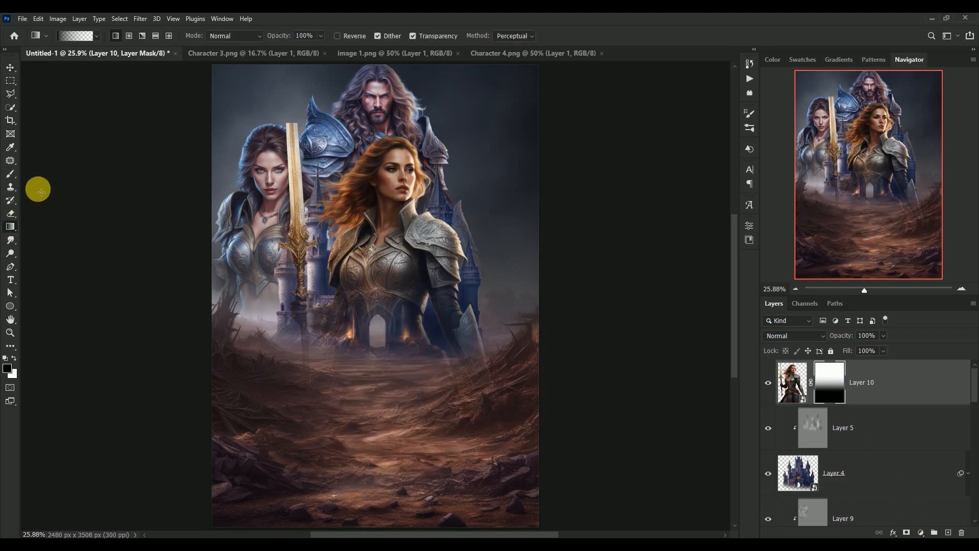
Paint the warrior's sword out on the layer mask with the Brush tool and move Layer 10 below the castle's Layer 4
left_click(10, 175)
mouse_move(277, 128)
left_mouse_down()
mouse_move(288, 191)
mouse_move(318, 253)
mouse_move(313, 392)
mouse_move(298, 331)
mouse_move(308, 289)
left_mouse_up()
left_click(11, 67)
left_click(792, 382)
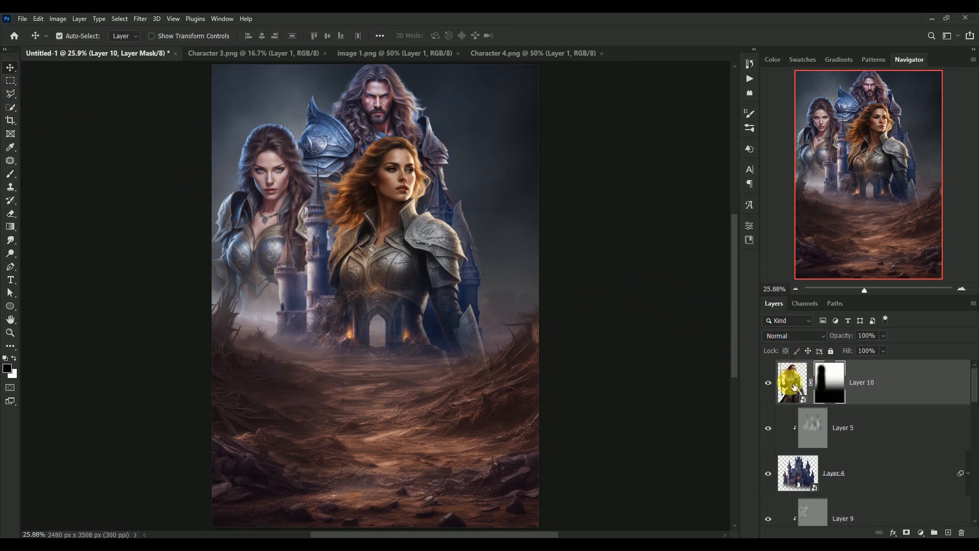
left_click_drag(790, 380, 776, 470)
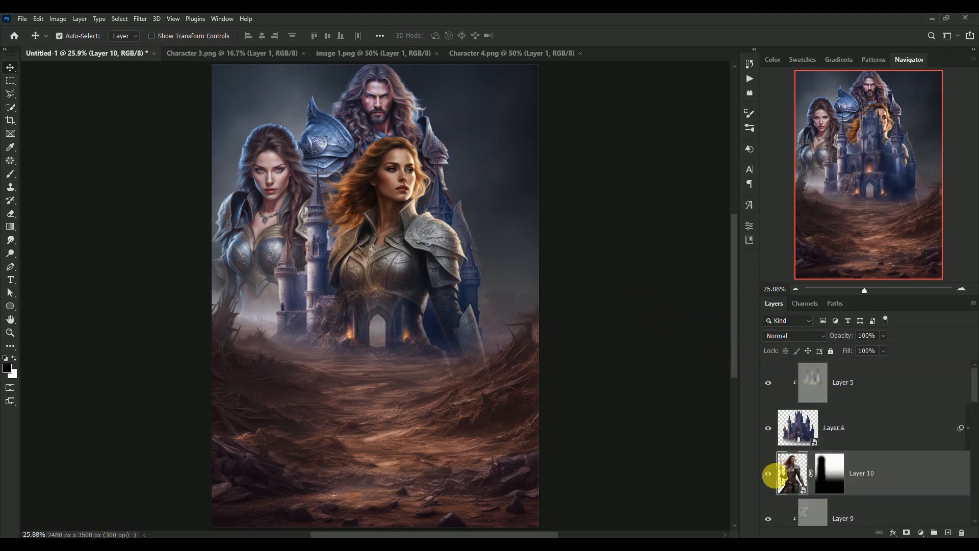
Transform the red-haired warrior to stand behind the castle's right-hand towers beside the knight, at about 100% scale
key("ctrl")
key("ctrl+t")
left_click_drag(430, 304, 485, 275)
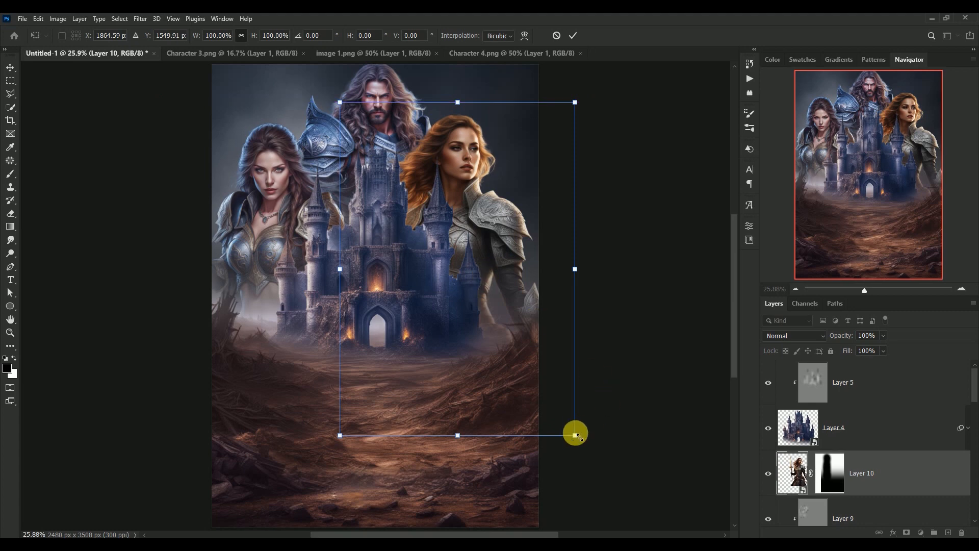
left_click_drag(574, 439, 592, 459)
mouse_move(478, 295)
left_mouse_down()
mouse_move(479, 316)
mouse_move(479, 297)
left_mouse_up()
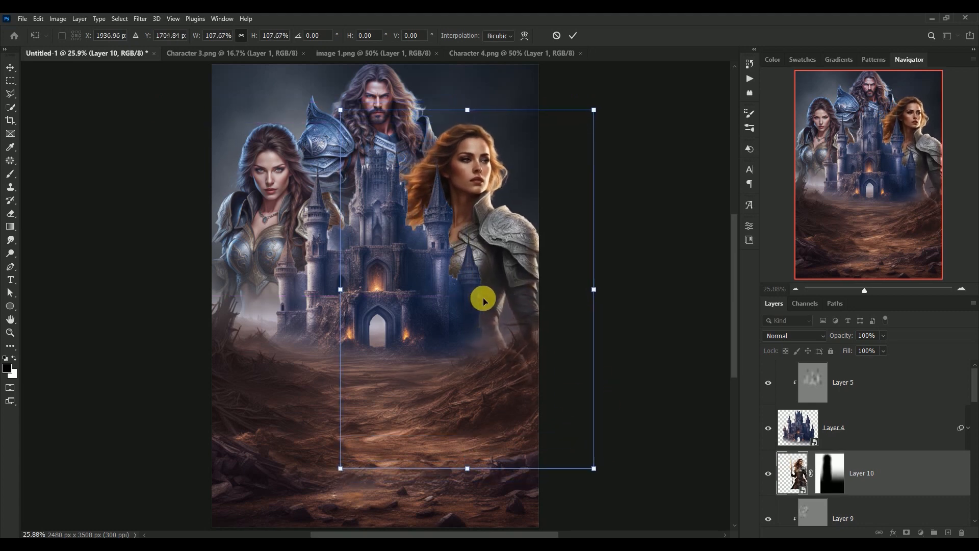
left_click_drag(595, 109, 575, 135)
left_click_drag(468, 290, 478, 261)
key("Return")
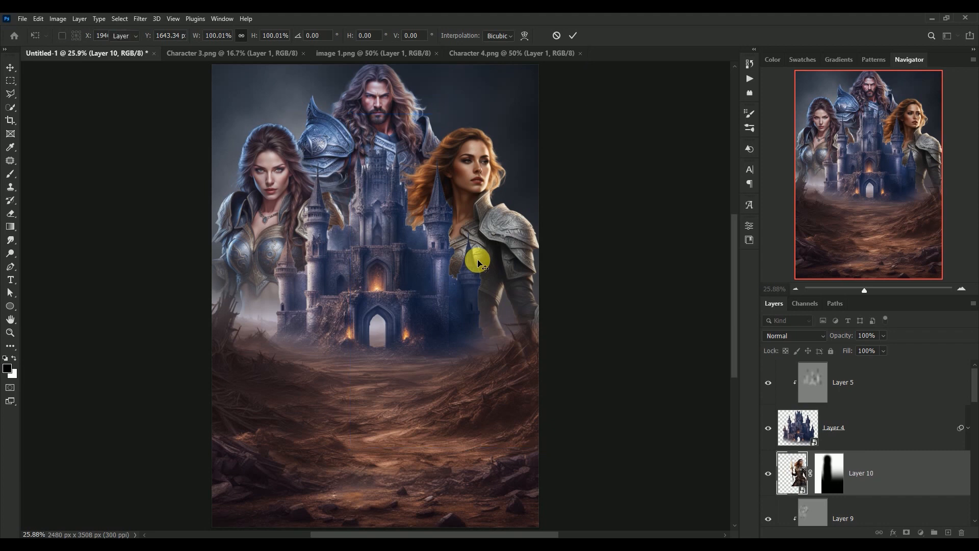
Soften the fade at the warrior's lower torso with another gradient on Layer 10's mask, then reselect the layer's image
key("g")
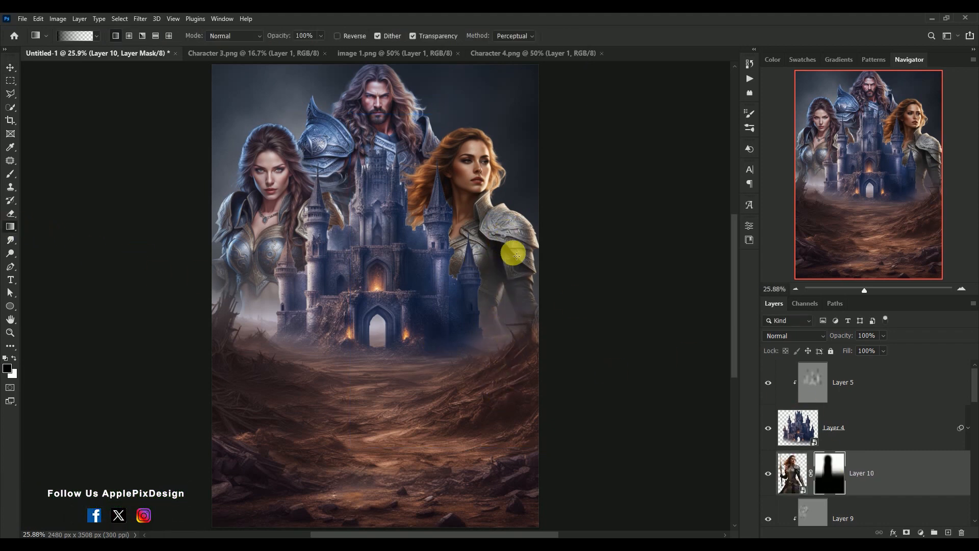
left_click(9, 70)
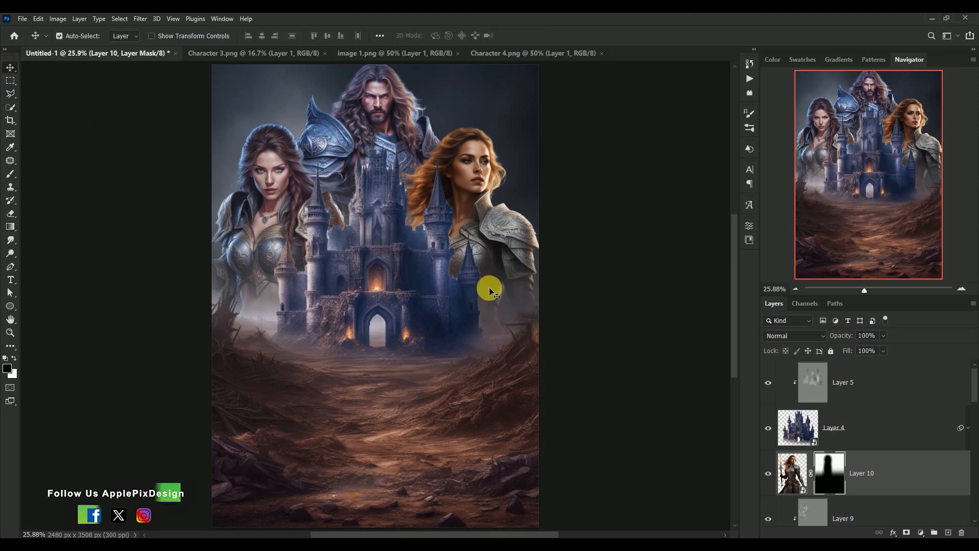
left_click(790, 473)
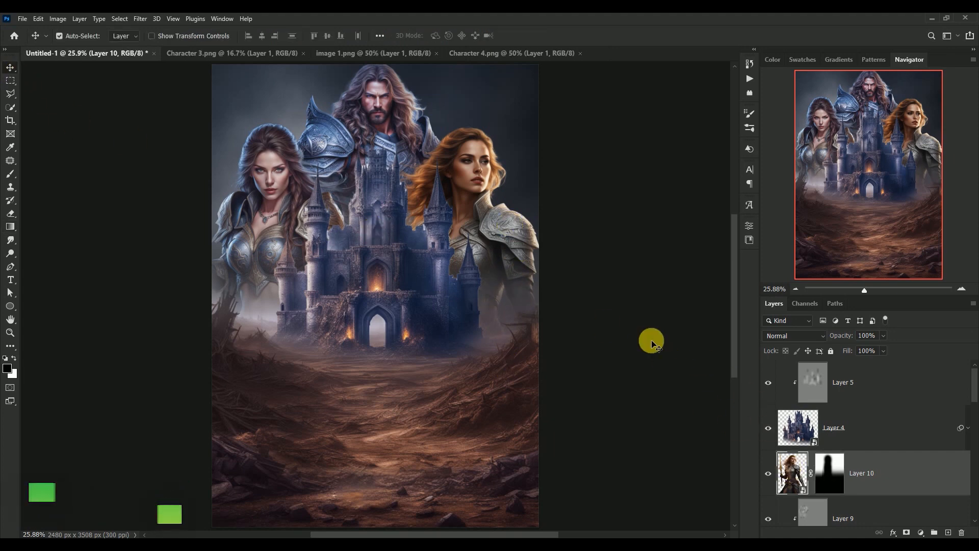
Start a Camera Raw Filter on the red-haired warrior with temperature -12 and tint +2
left_click(140, 18)
left_click(149, 93)
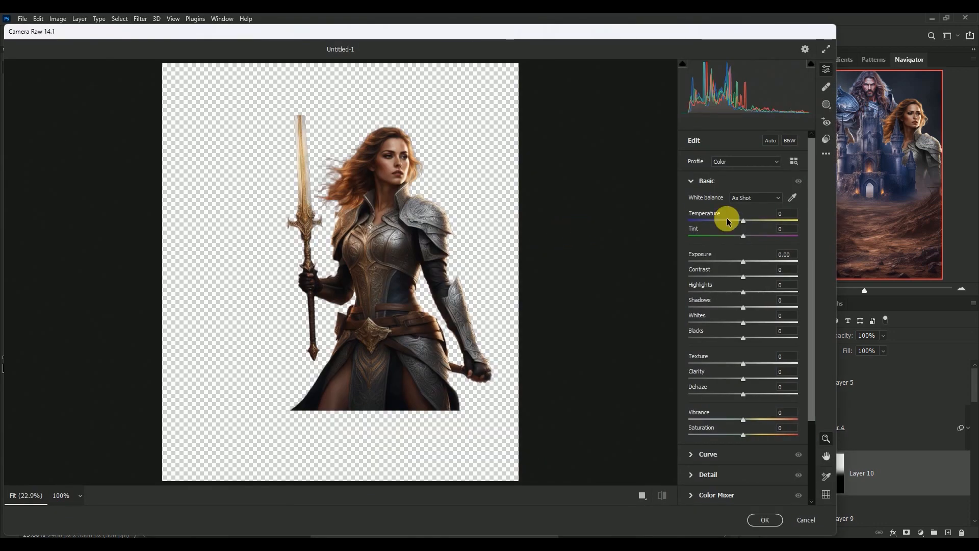
left_click(782, 213)
type("-1")
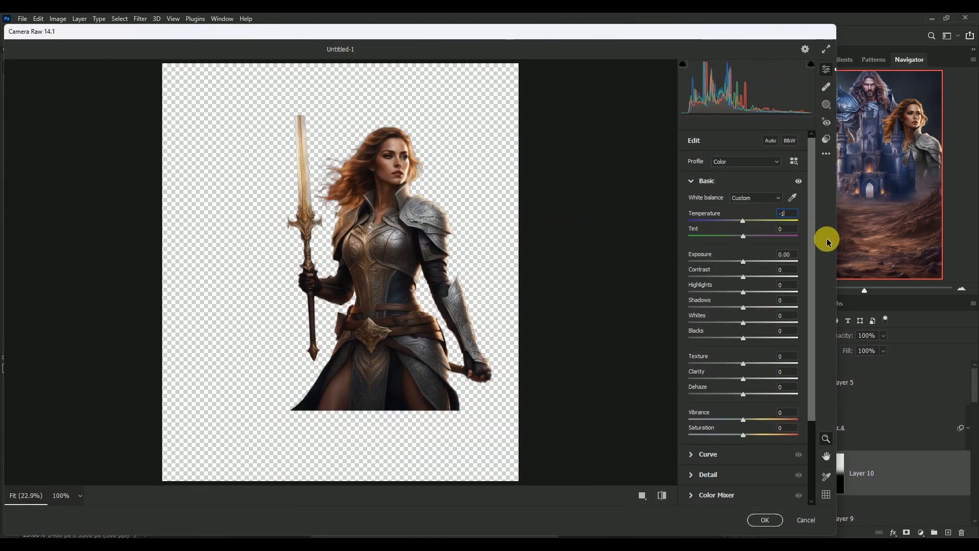
type("2")
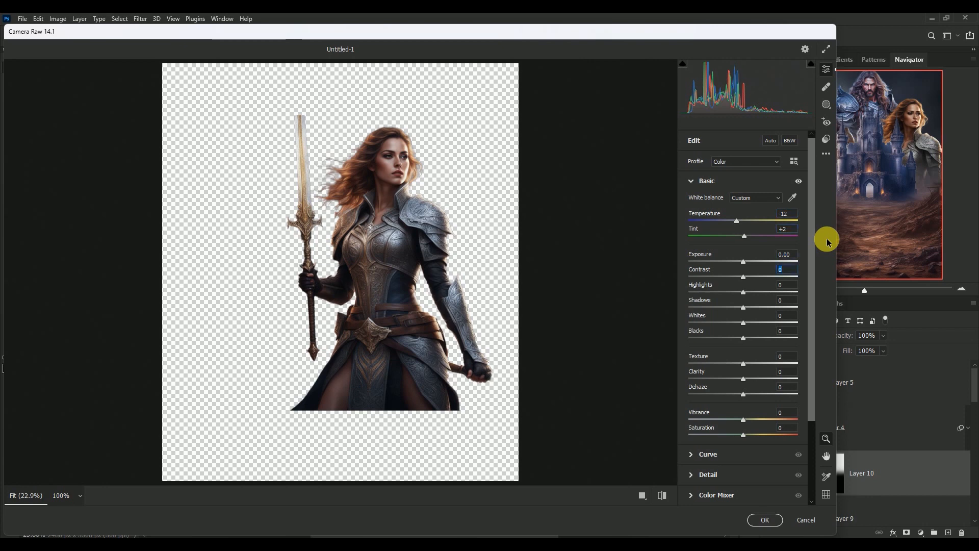
Set contrast -17, highlights -32, shadows +34, clarity +22, vibrance +12 and saturation +2, then apply the filter and collapse the smart filter list
type("-17")
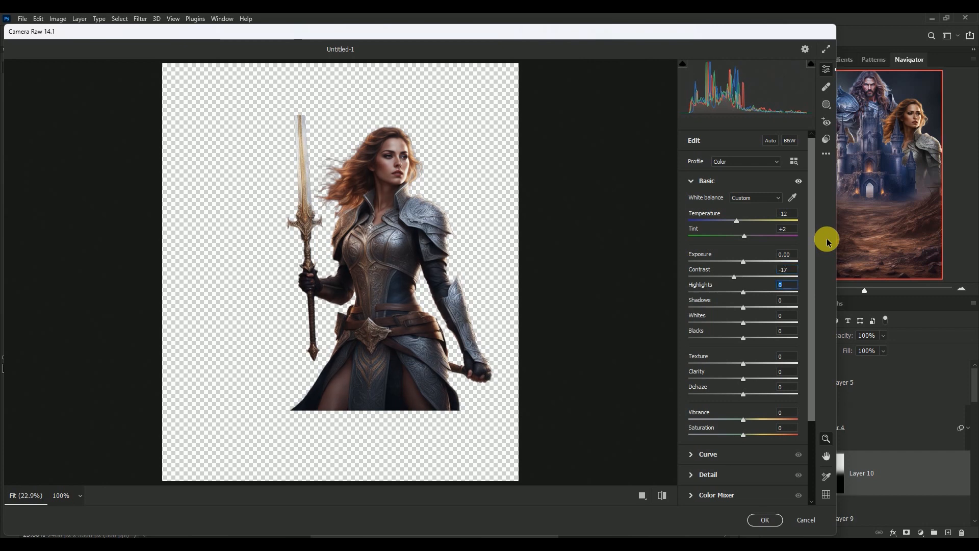
type("-32")
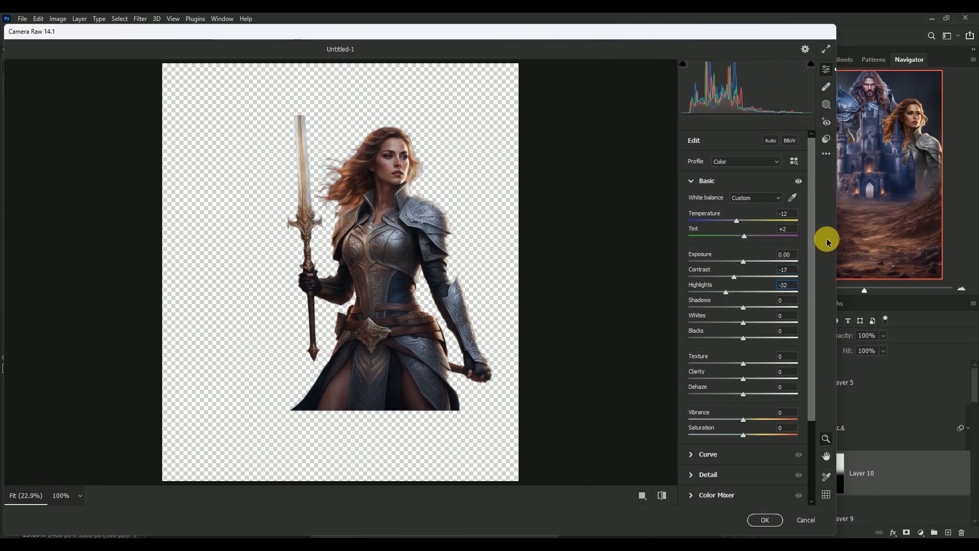
type("+34")
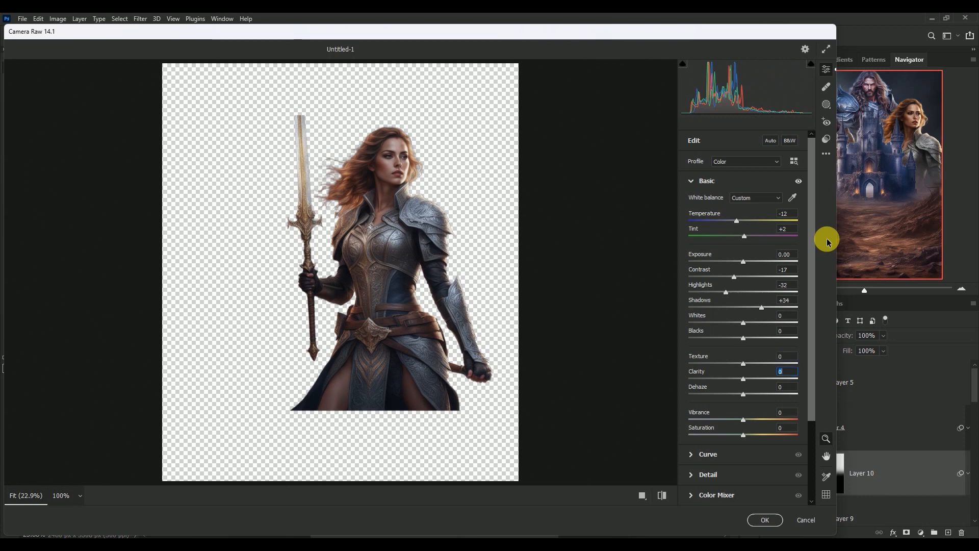
type("+22")
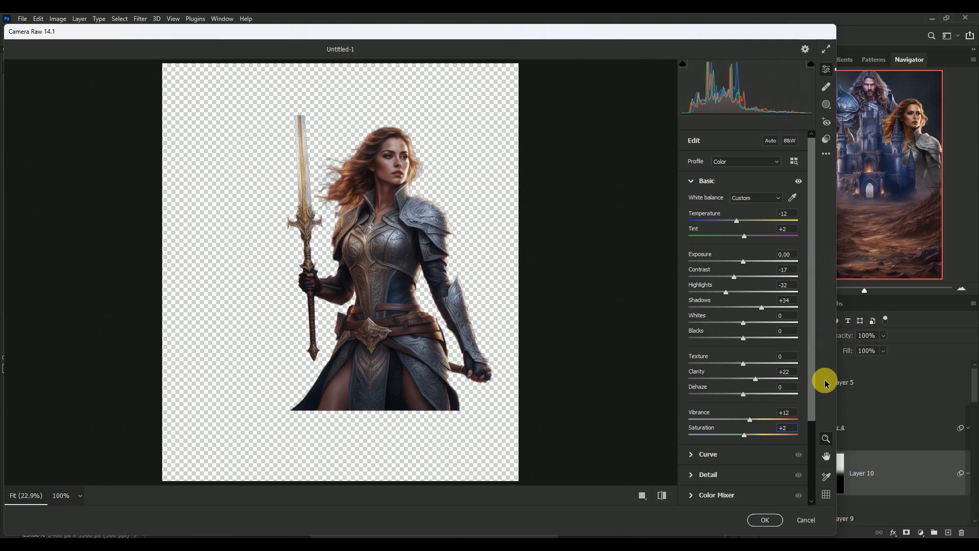
left_click(764, 519)
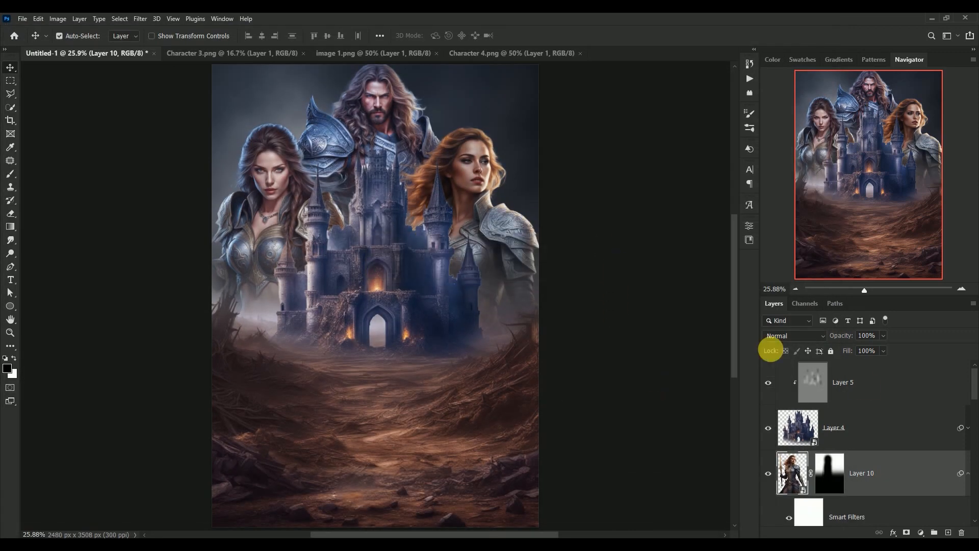
left_click(963, 473)
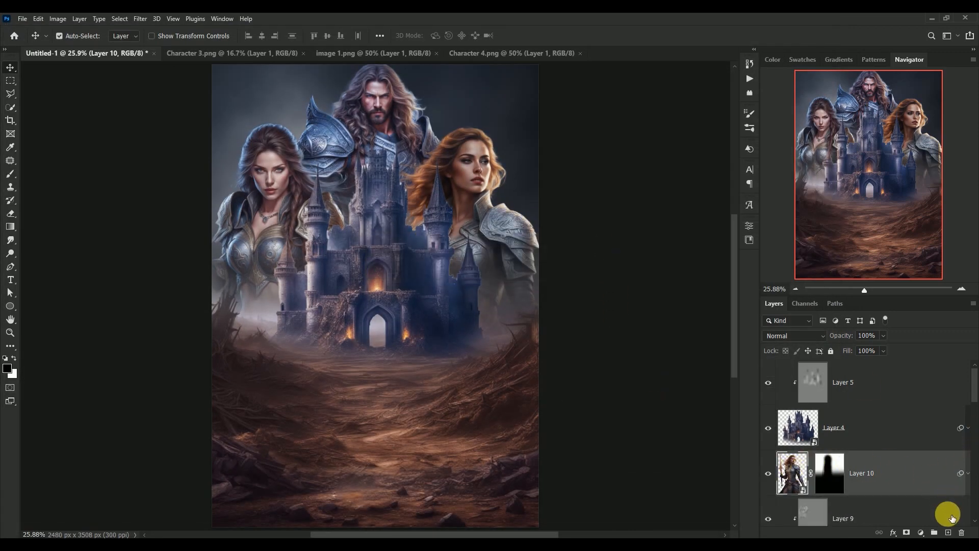
Create a new layer clipped to the red-haired warrior, fill it with gray and set its blend mode to Overlay
left_click(948, 533)
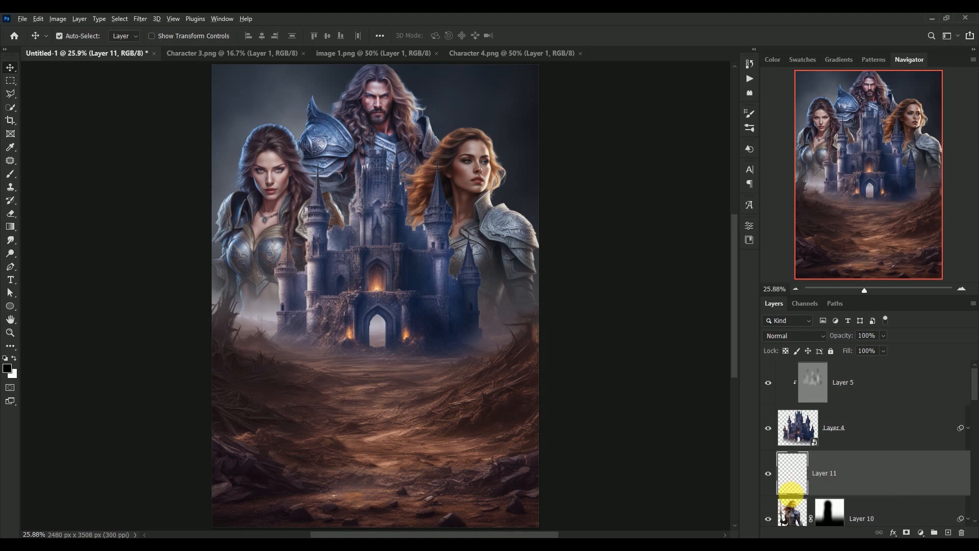
left_click(790, 494, "alt")
left_click(39, 19)
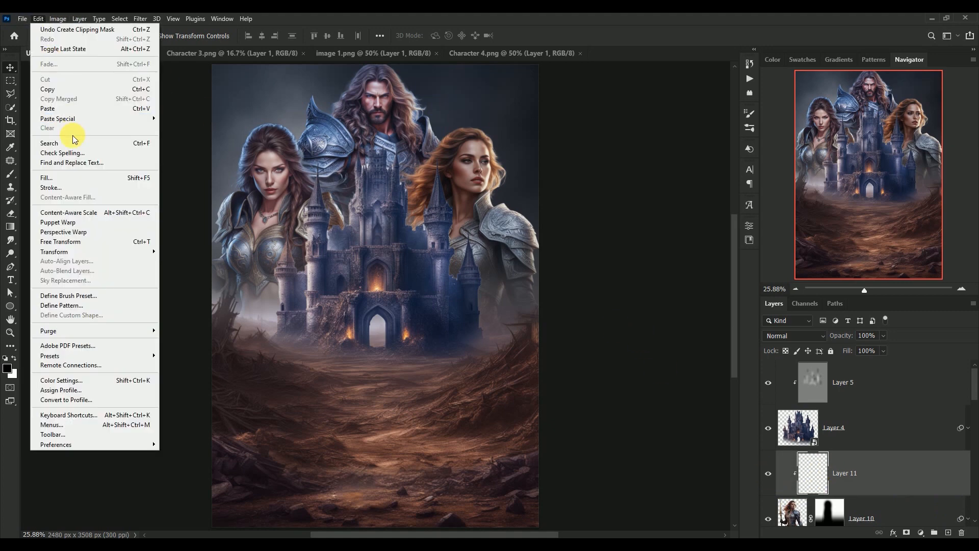
left_click(82, 179)
left_click(683, 118)
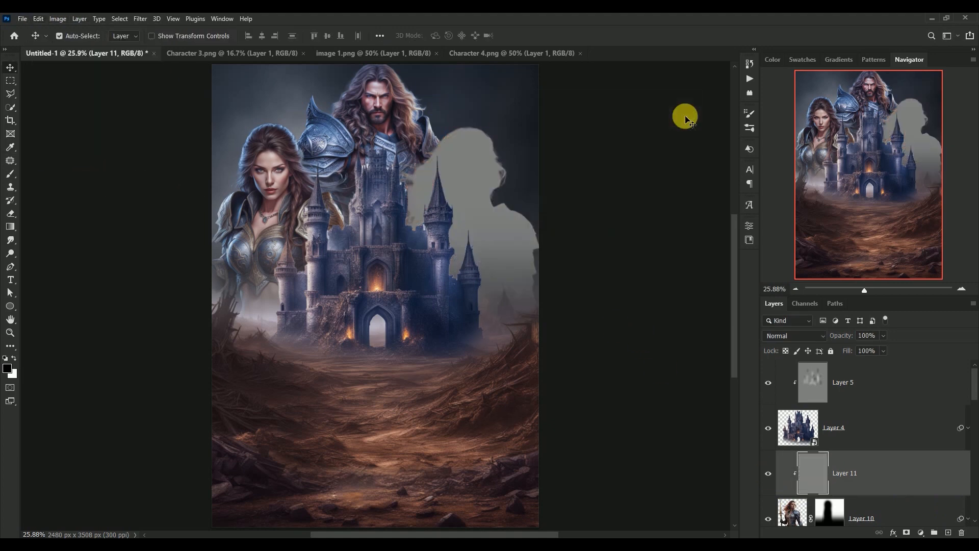
left_click(792, 336)
left_click(790, 390)
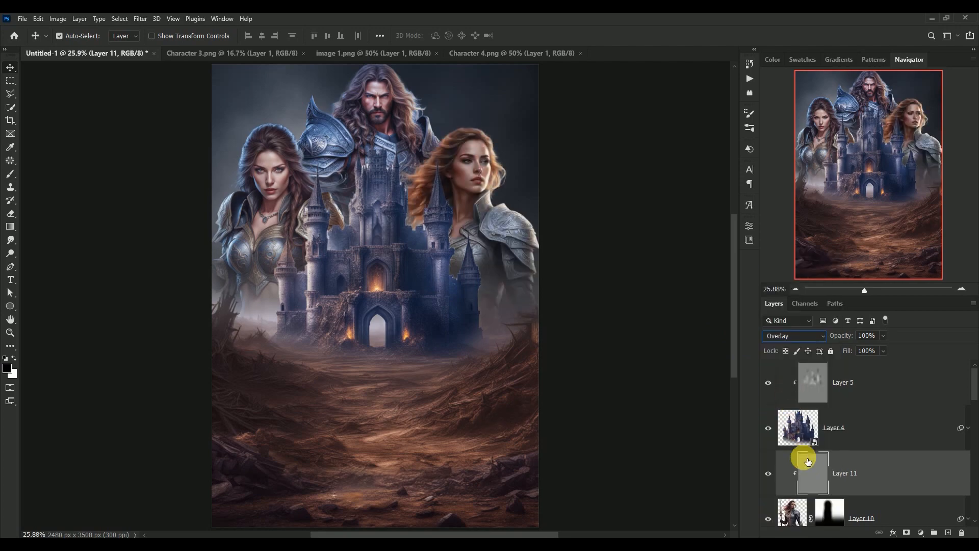
Dodge the red-haired woman's cheek, eye area and forehead on Layer 11, using midtones at 50% exposure
key("ctrl+plus")
key("ctrl+plus")
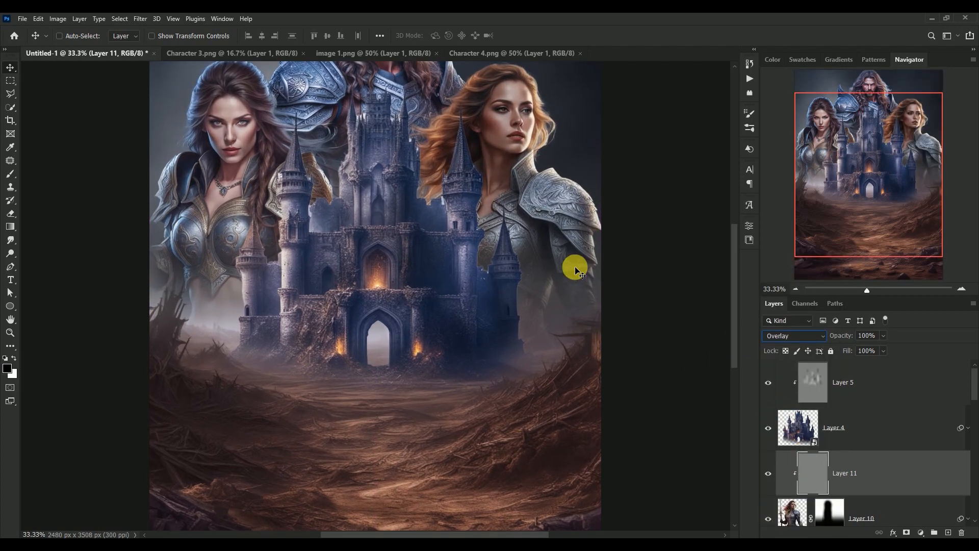
left_click_drag(572, 234, 519, 304)
key("ctrl+plus")
left_click_drag(544, 184, 478, 277)
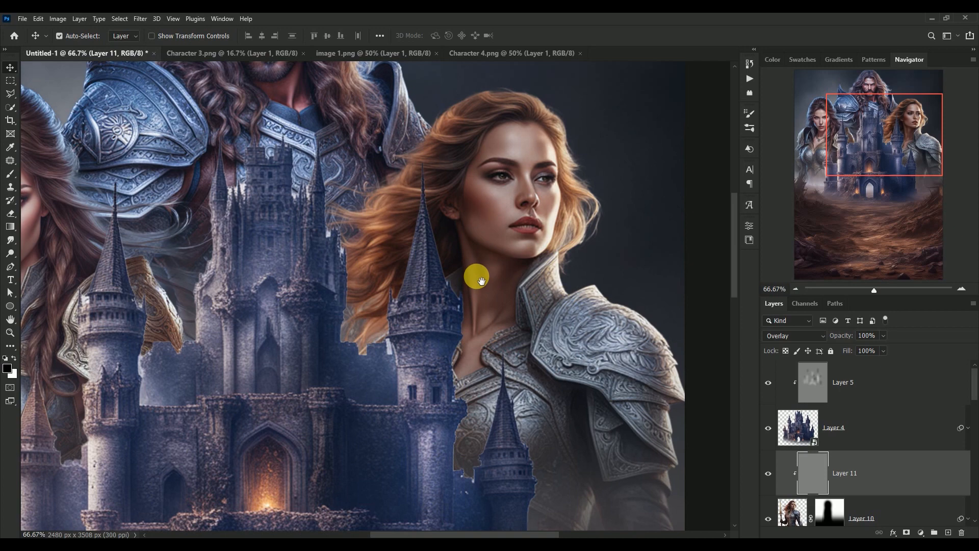
left_click(10, 254)
left_click(500, 175)
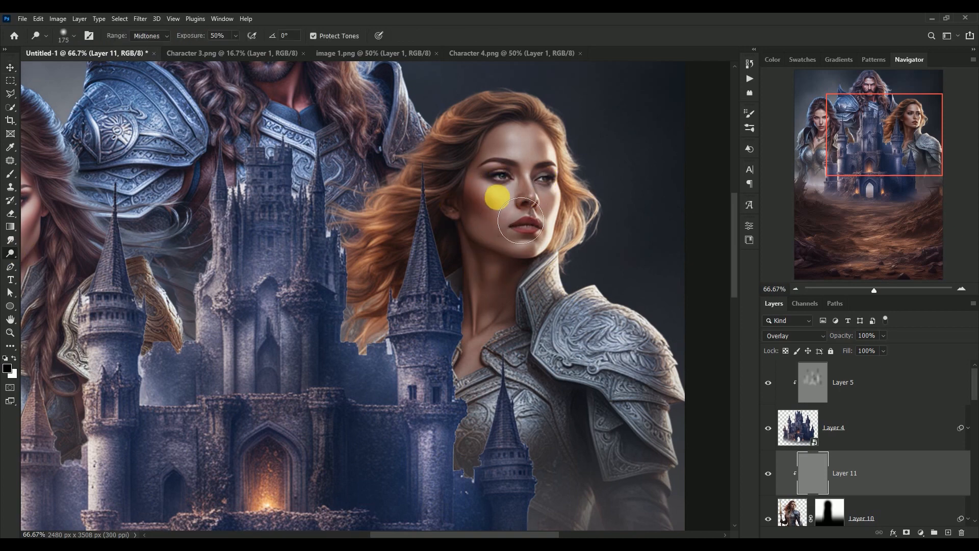
key("bracketleft")
left_click(549, 177)
mouse_move(544, 136)
left_mouse_down()
mouse_move(620, 230)
mouse_move(565, 183)
mouse_move(531, 126)
mouse_move(456, 151)
mouse_move(487, 152)
left_mouse_up()
Dodge the woman's collar and shoulder armor with a 200 px brush and her chest armor with a 400 px brush
key("bracketright")
key("bracketright")
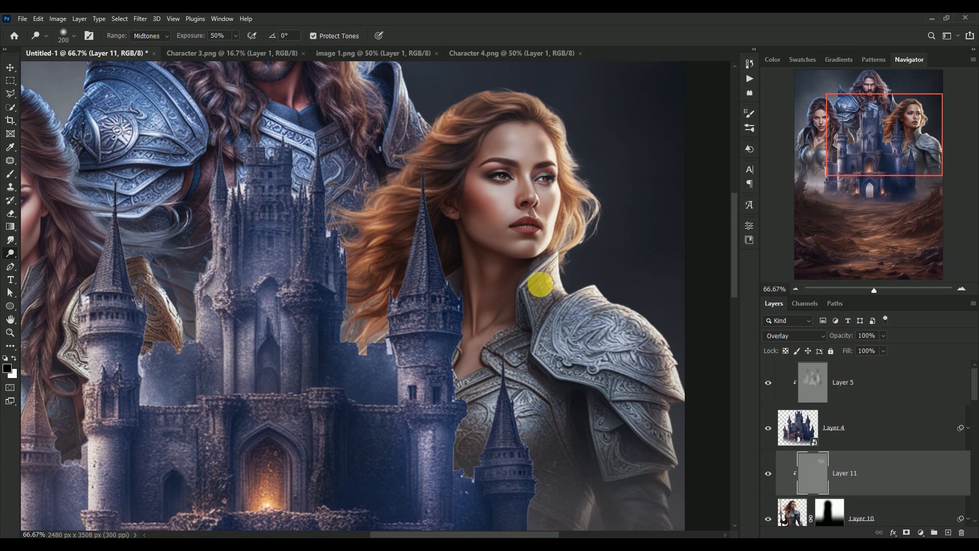
mouse_move(515, 315)
left_mouse_down()
mouse_move(493, 286)
mouse_move(660, 352)
mouse_move(656, 389)
left_mouse_up()
key("bracketright")
key("bracketright")
key("bracketright")
mouse_move(532, 416)
left_mouse_down()
mouse_move(484, 422)
mouse_move(525, 393)
mouse_move(514, 360)
left_mouse_up()
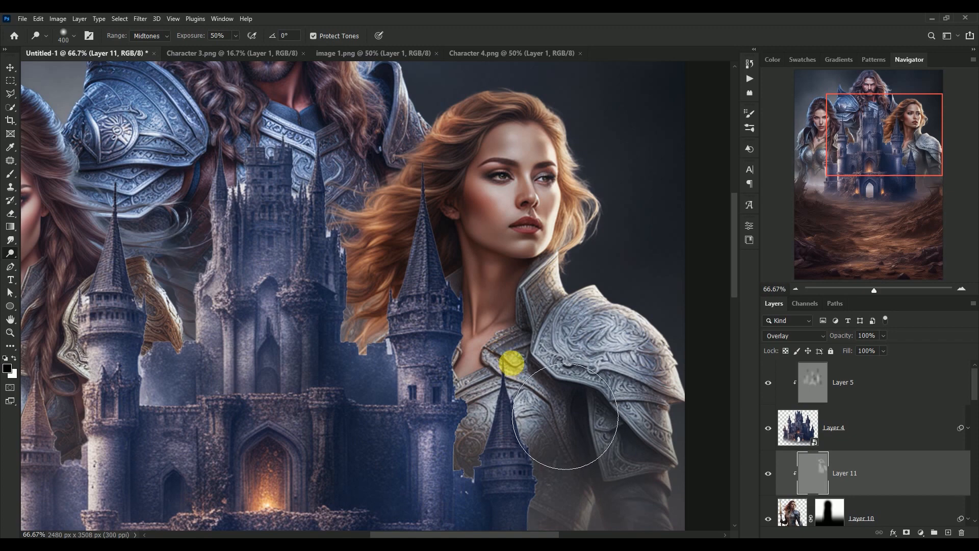
Burn the shadows in the woman's hair with a 90 px brush, using midtones at 50% exposure
right_click(10, 254)
left_click(46, 260)
mouse_move(491, 125)
left_mouse_down()
mouse_move(469, 174)
mouse_move(428, 170)
mouse_move(427, 205)
mouse_move(401, 203)
left_mouse_up()
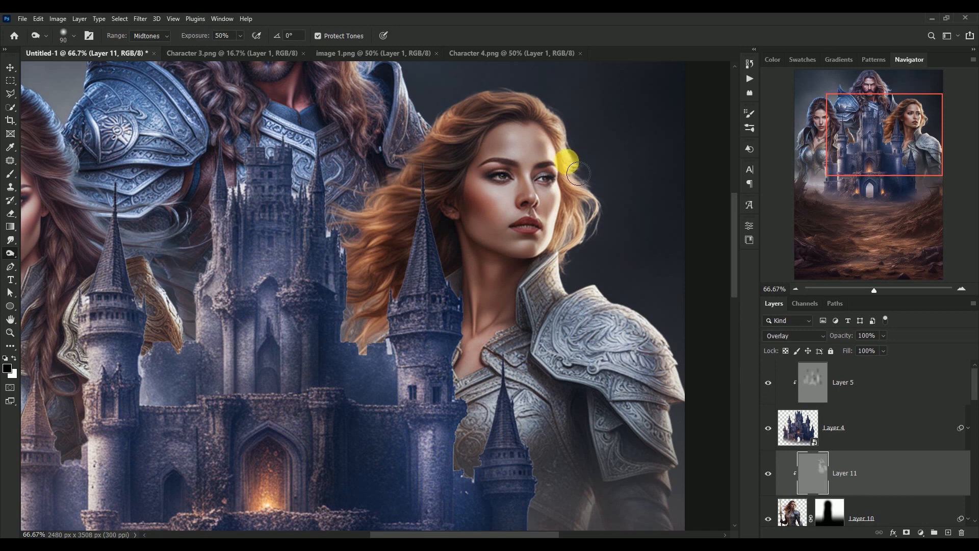
Burn the shadows beneath and along the woman's shoulder armor with a larger brush, then reduce the brush to 150 px
key("bracketright")
key("bracketright")
key("bracketright")
key("bracketright")
key("bracketright")
mouse_move(541, 375)
left_mouse_down()
mouse_move(526, 378)
mouse_move(587, 450)
mouse_move(619, 426)
mouse_move(596, 392)
mouse_move(643, 428)
left_mouse_up()
key("bracketleft")
key("bracketleft")
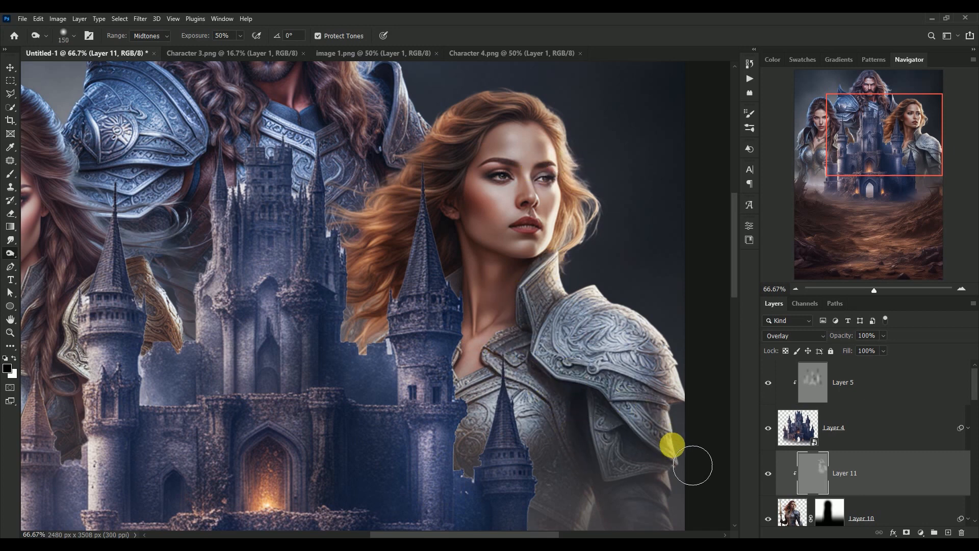
Toggle Layer 11's visibility to compare the shading and view the whole poster
left_click(768, 473)
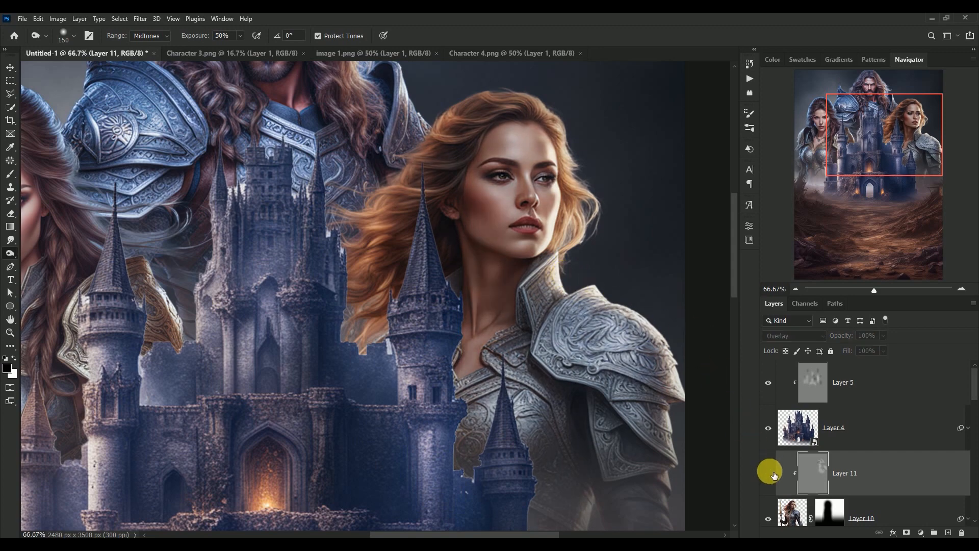
left_click(769, 472)
left_click(11, 67)
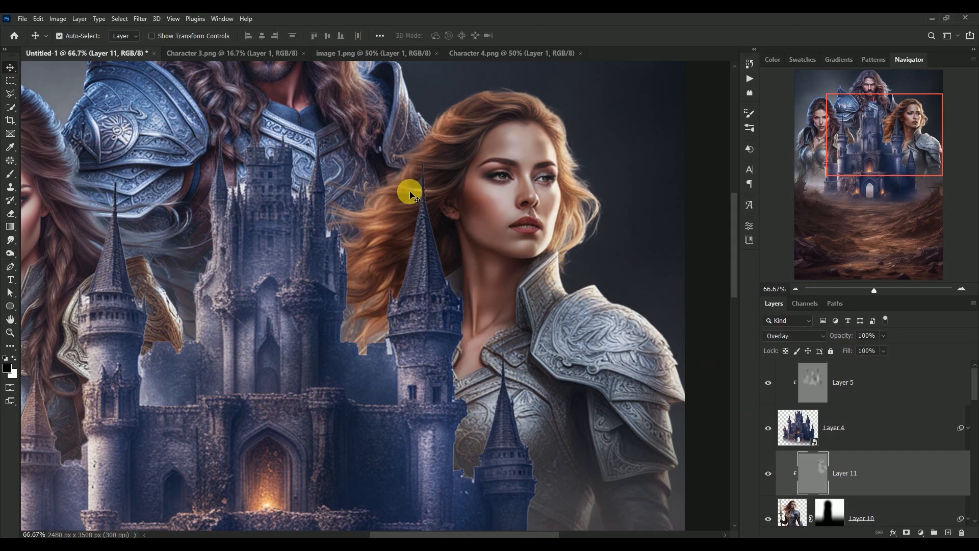
key("ctrl+0")
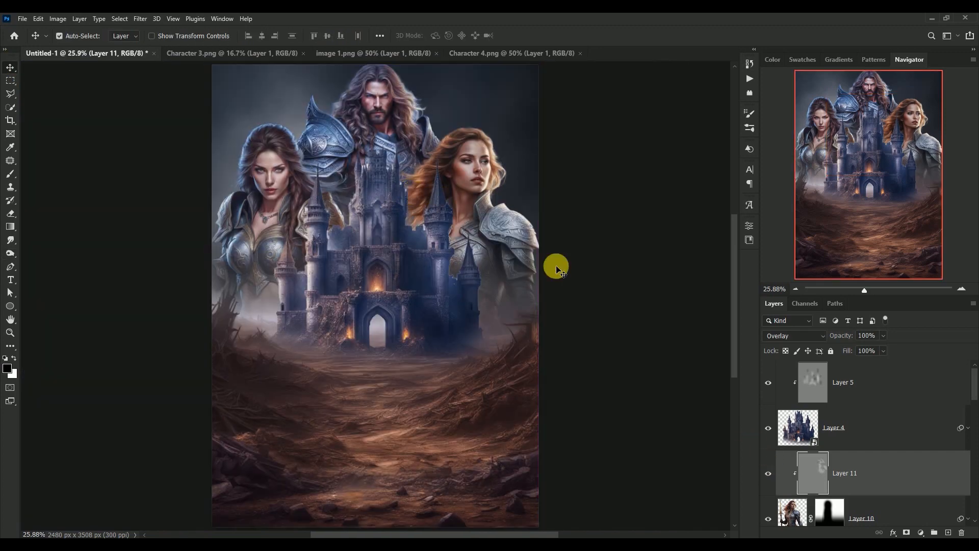
Select Layer 5 in the poster and close the Character 3.png document
left_click(810, 380)
left_click(173, 54)
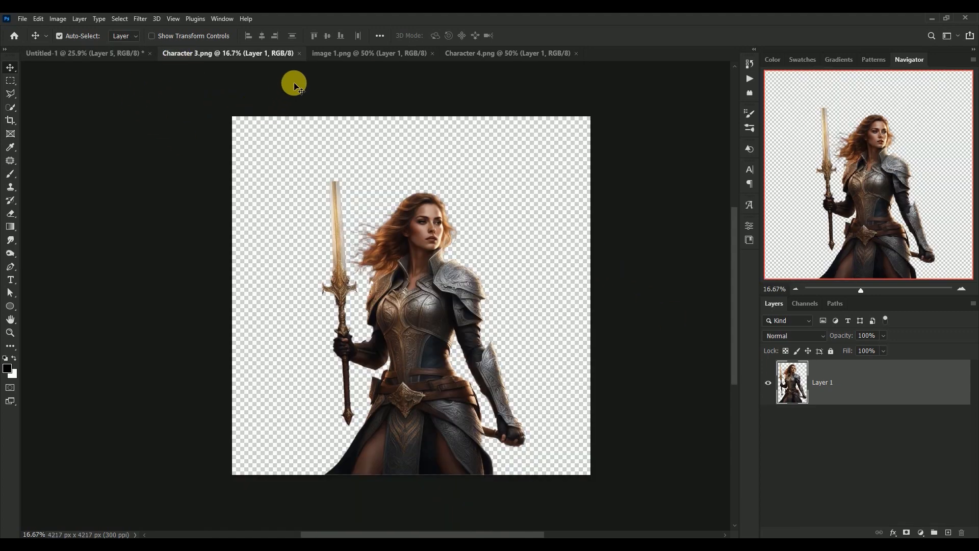
left_click(300, 53)
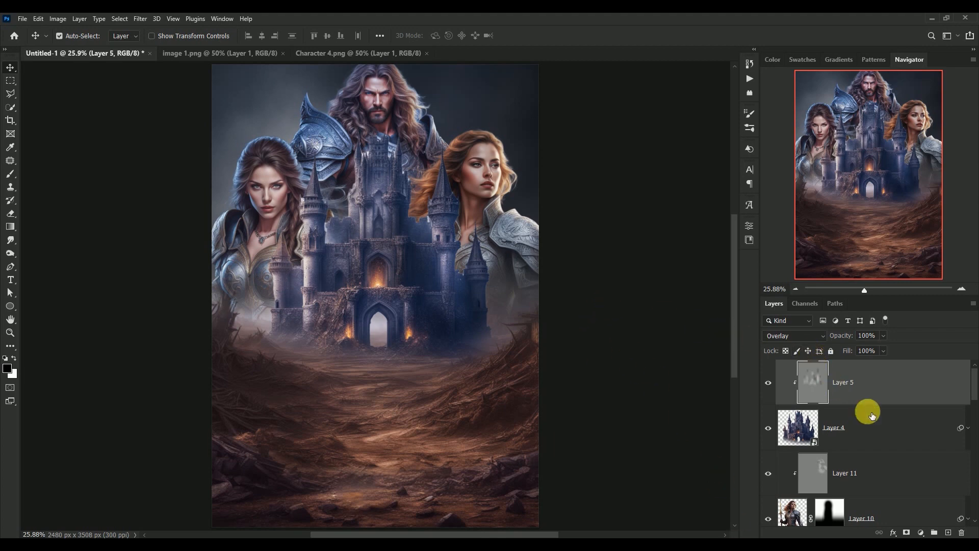
Add a new layer above Layer 5 and set the foreground color to orange ff9400
left_click(947, 532)
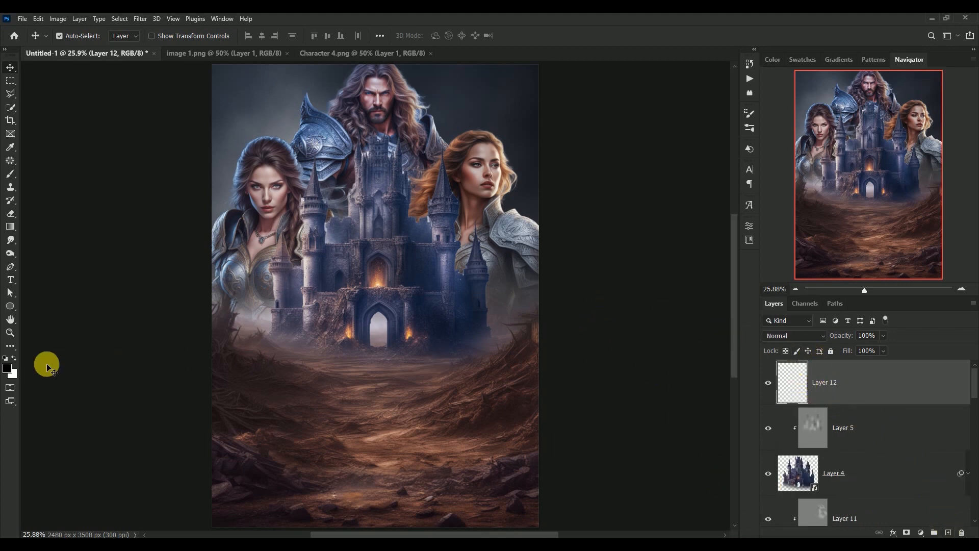
left_click(14, 358)
left_click(7, 368)
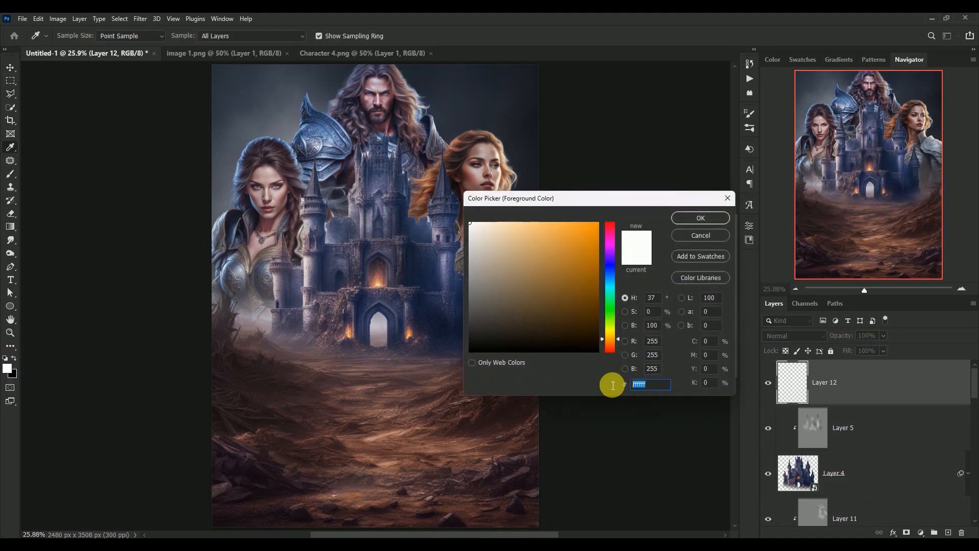
type("ff")
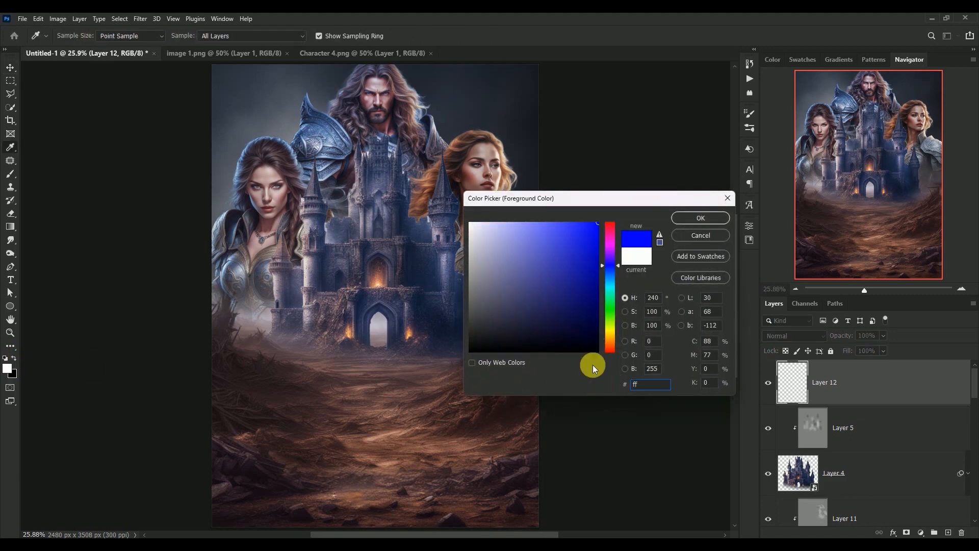
type("9400")
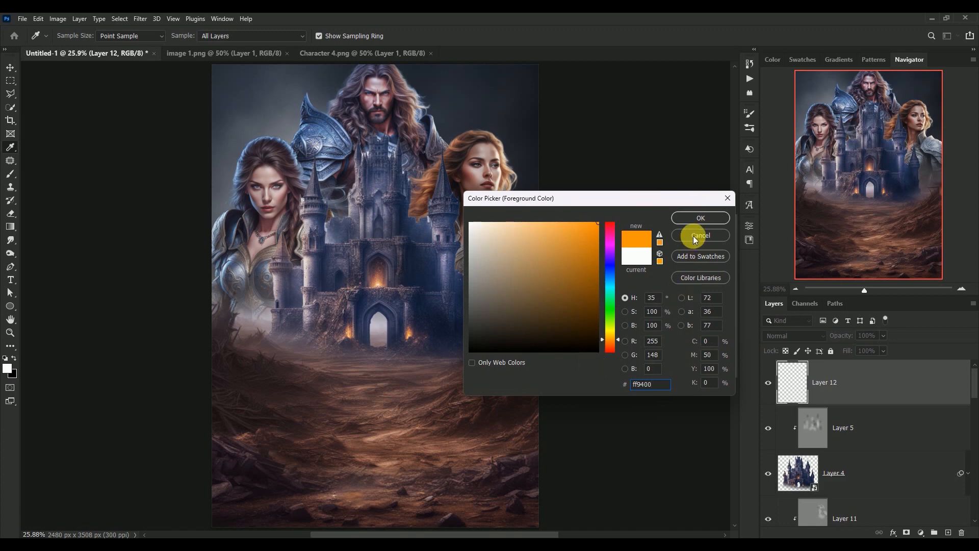
left_click(699, 218)
Paint a single large, soft orange glow over the castle gate with a greatly enlarged brush at 100% opacity
left_click(12, 174)
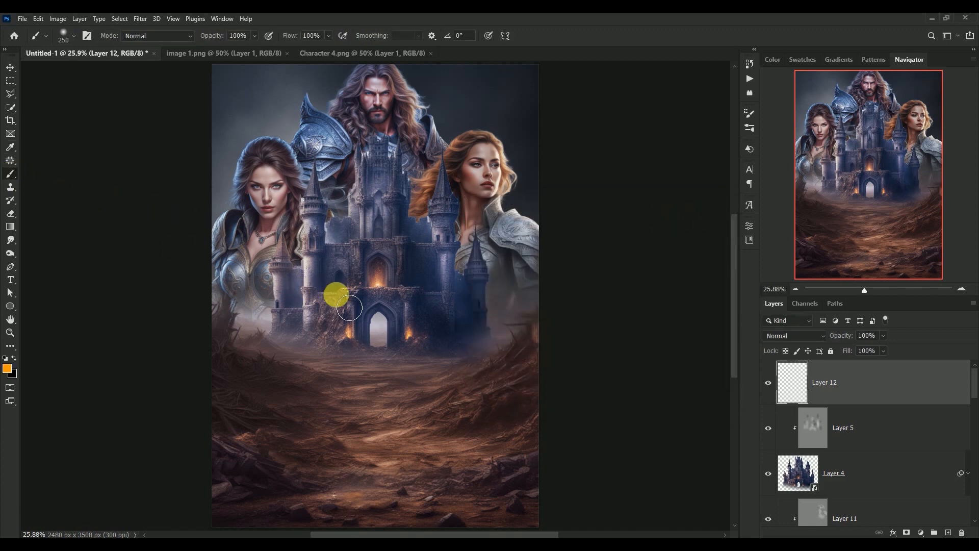
key("bracketright")
key("bracketright")
key("bracketright")
key("bracketright")
key("bracketright")
key("bracketright")
key("bracketright")
key("bracketright")
key("bracketright")
key("bracketright")
key("bracketright")
key("bracketleft")
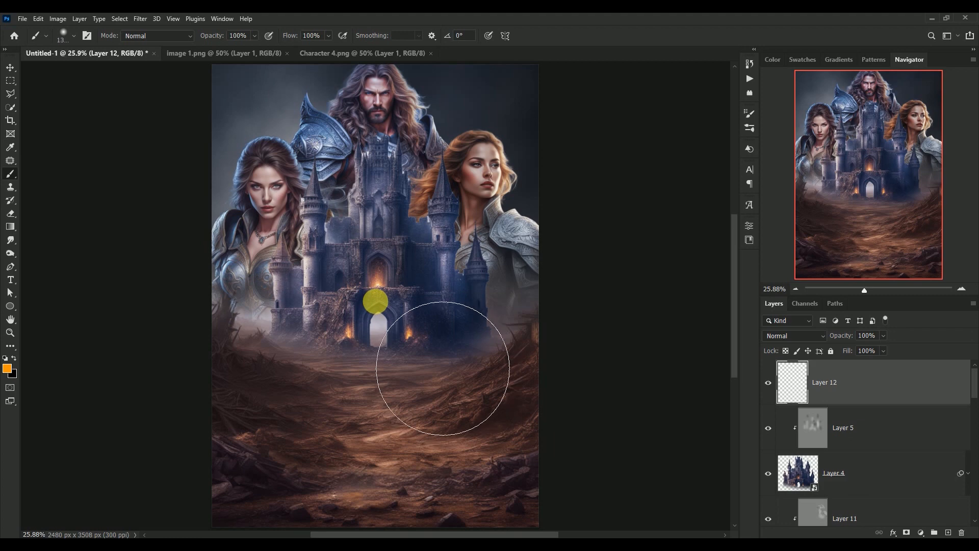
left_click(376, 301)
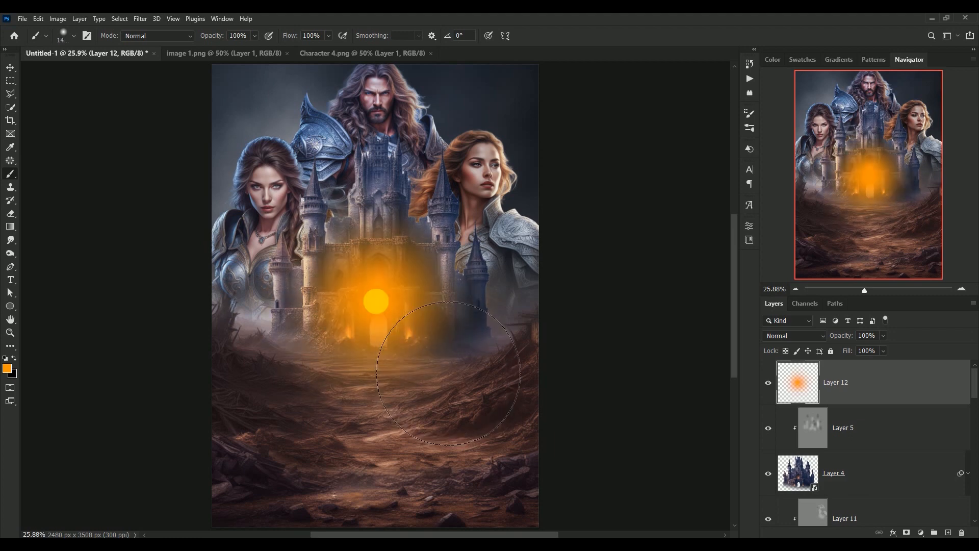
key("bracketright")
Blend the orange glow layer with Hard Light at 70% opacity and compare the image with and without it
left_click(10, 67)
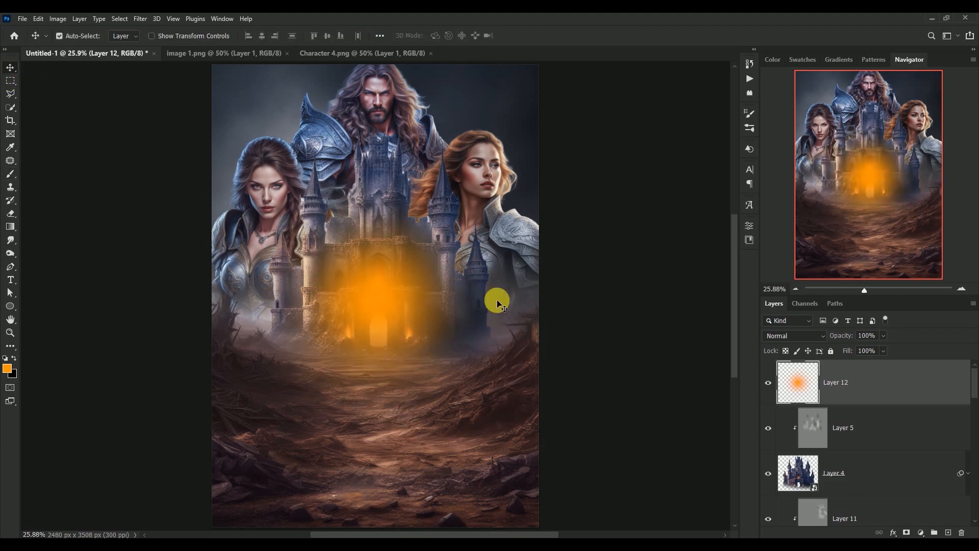
left_click(779, 334)
left_click(800, 406)
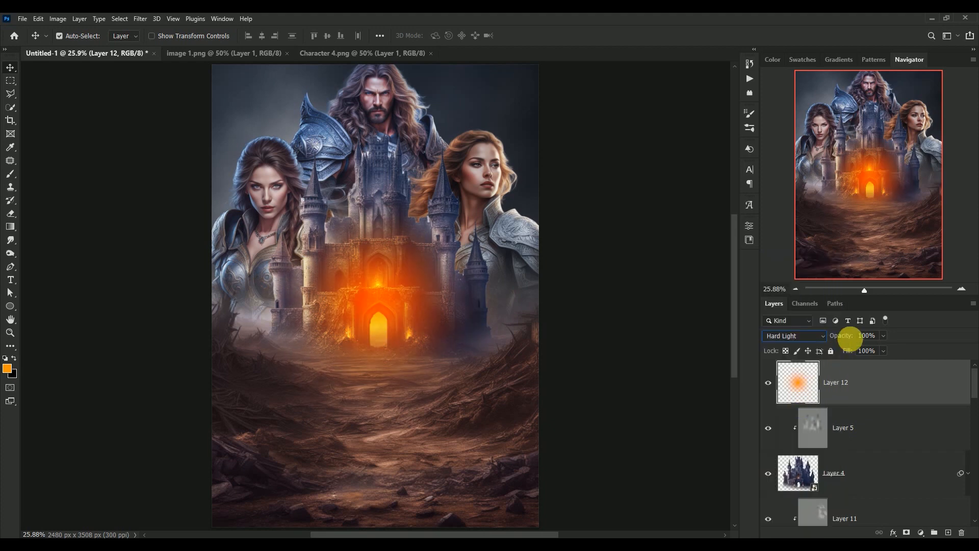
left_click(873, 336)
type("70")
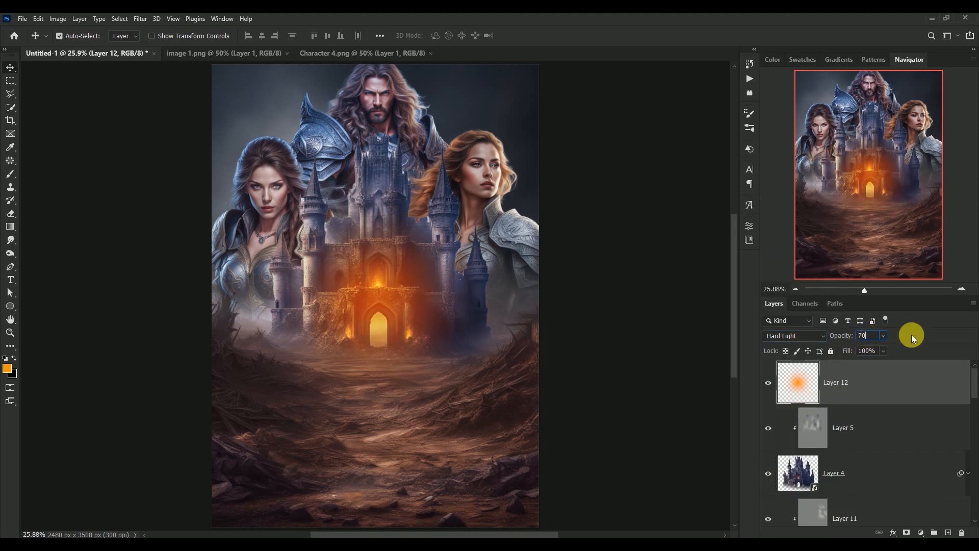
key("Return")
left_click(769, 383)
left_click(768, 383)
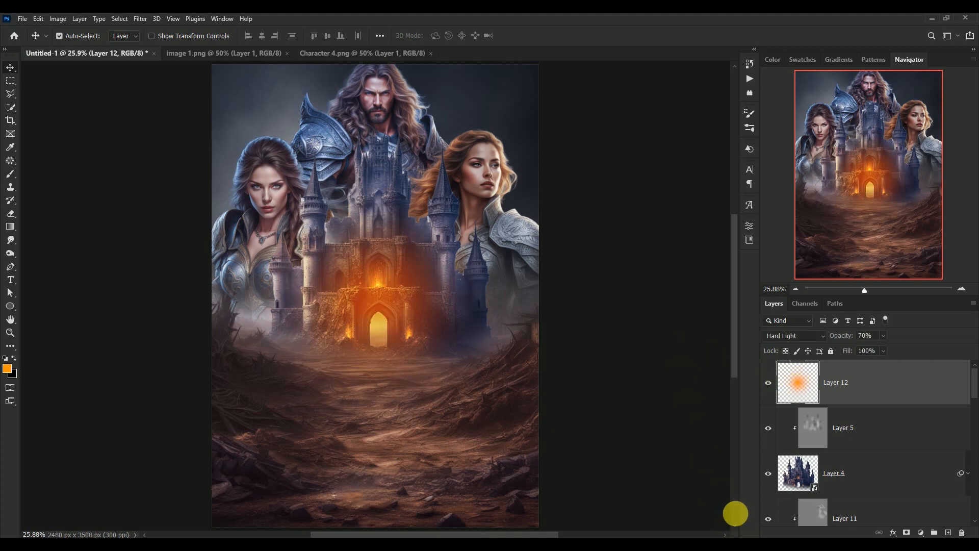
Bring the burning statue from image 1.png into the poster at the castle gate and convert it to a smart object
left_click(203, 54)
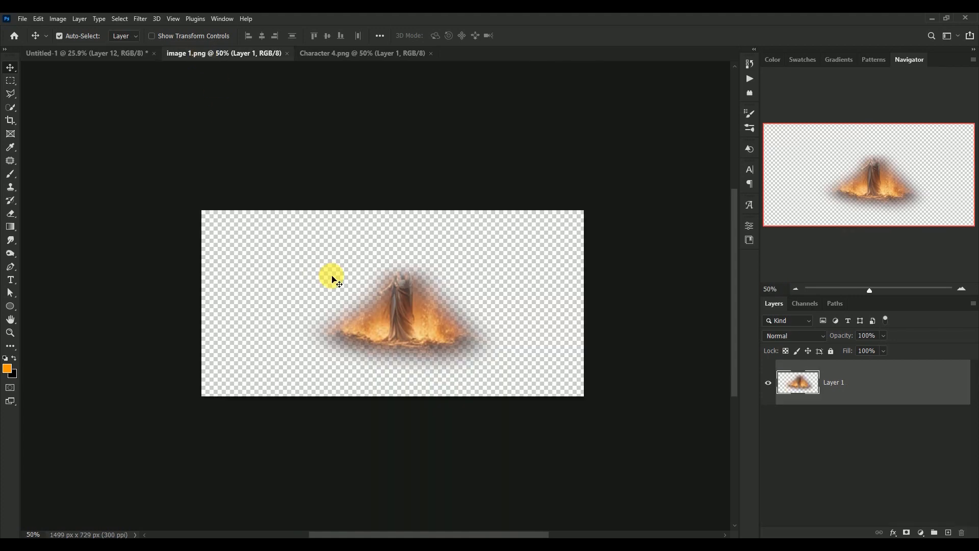
left_click_drag(430, 344, 372, 323)
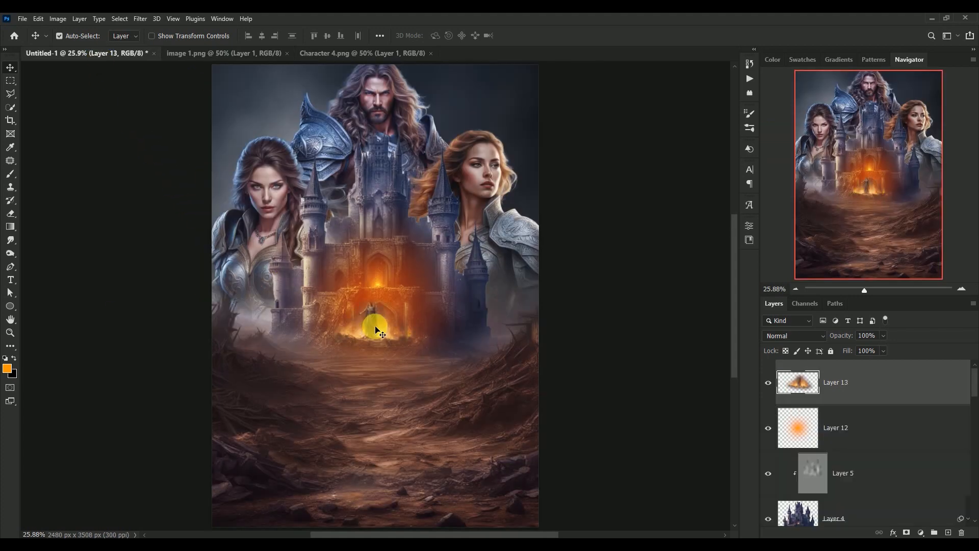
right_click(889, 375)
left_click(827, 248)
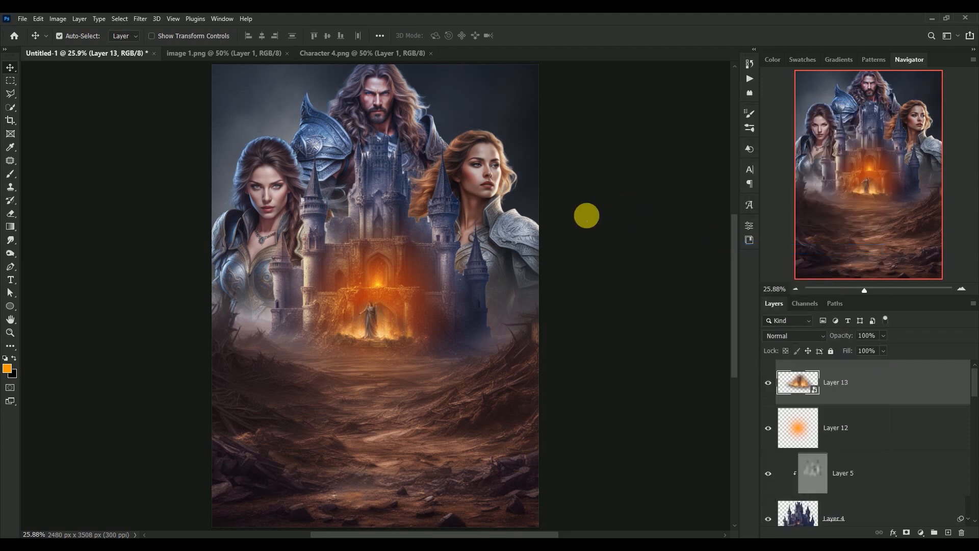
Enlarge the burning statue, position it in front of the castle gate, and compare the poster with and without it
key("ctrl+t")
left_click_drag(430, 294, 396, 324)
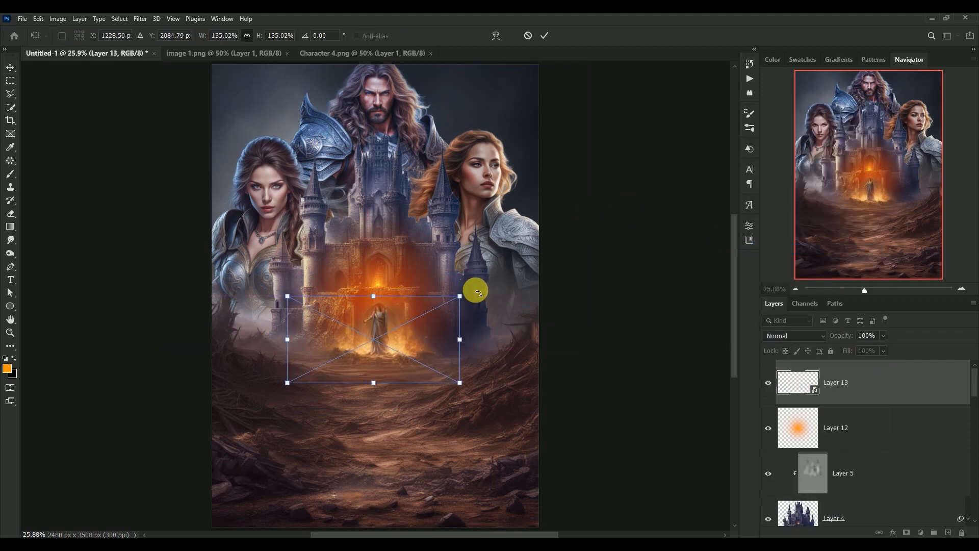
left_click_drag(460, 296, 478, 280)
left_click_drag(406, 326, 398, 343)
left_click_drag(469, 301, 458, 306)
left_click_drag(396, 339, 401, 332)
key("Return")
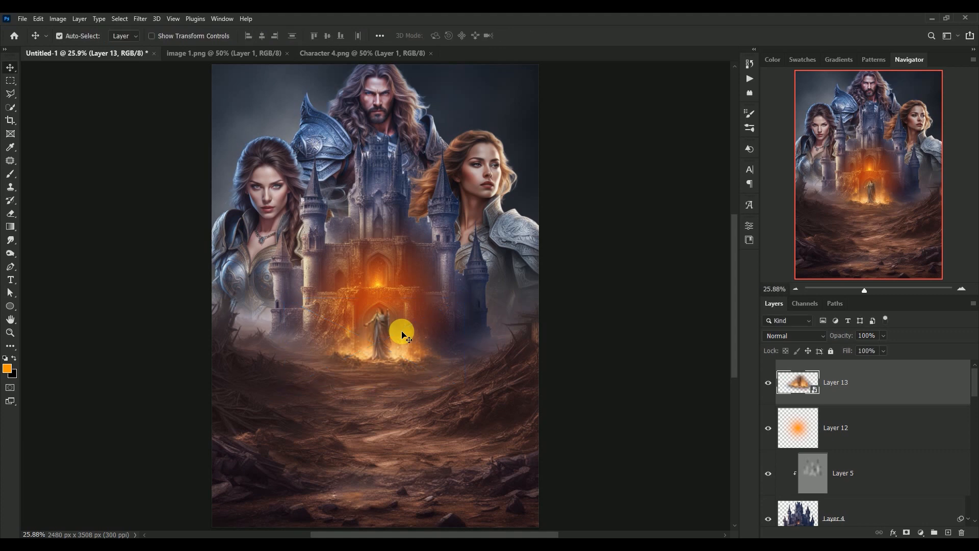
left_click(768, 382)
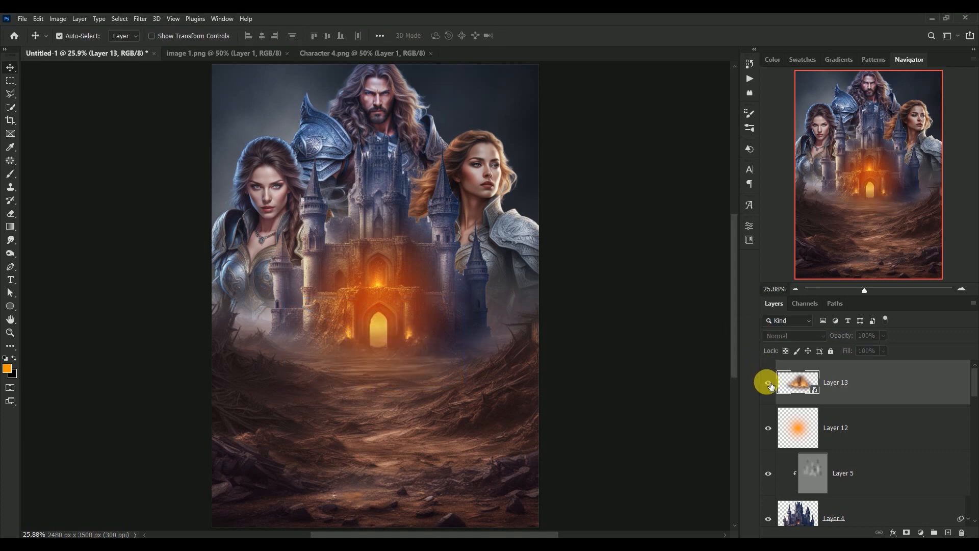
left_click(767, 383)
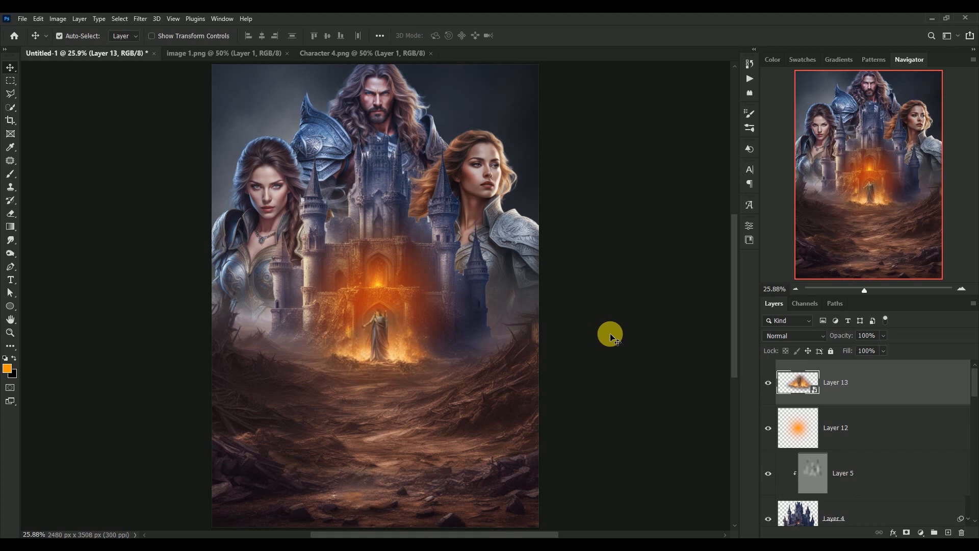
Apply a Camera Raw filter to the burning statue with Texture +38 and Clarity +45, then collapse its smart filter list
left_click(141, 18)
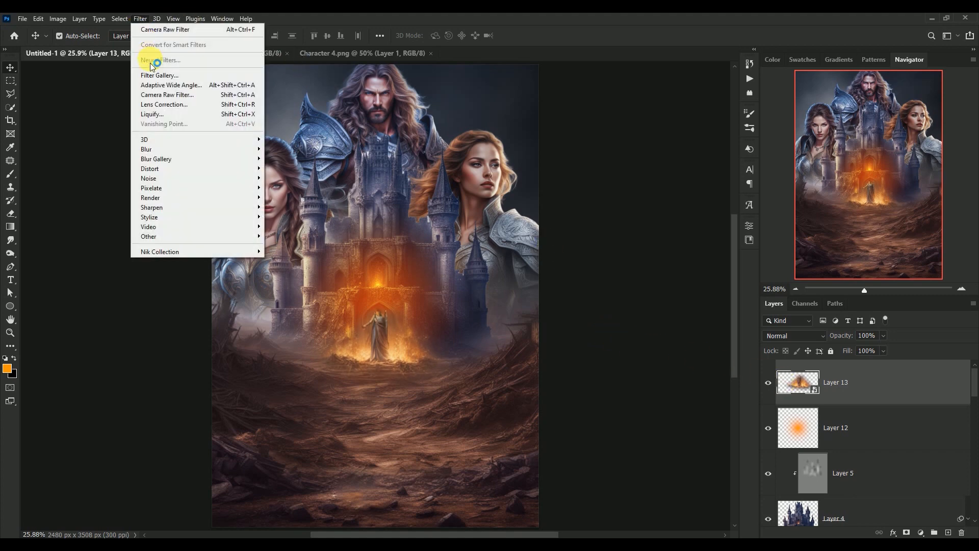
left_click(151, 96)
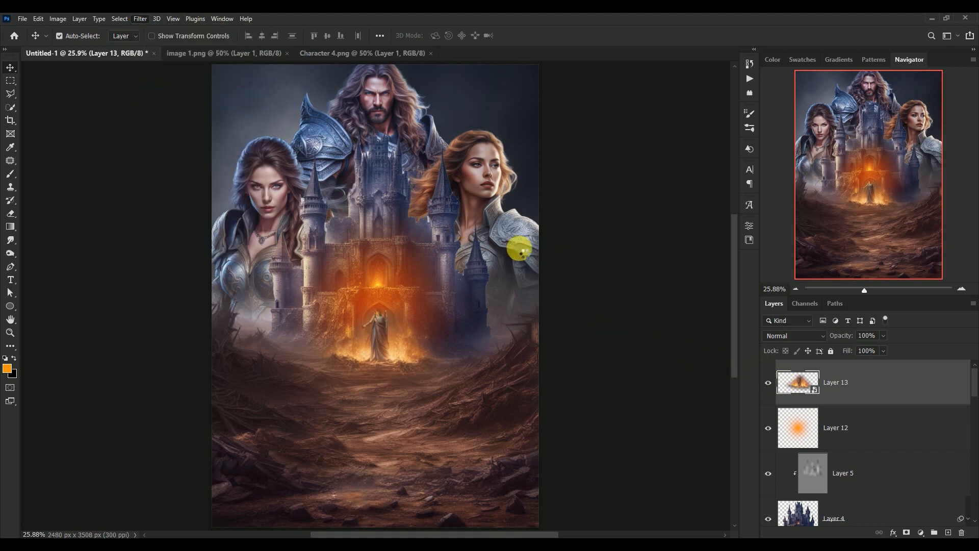
left_click(785, 356)
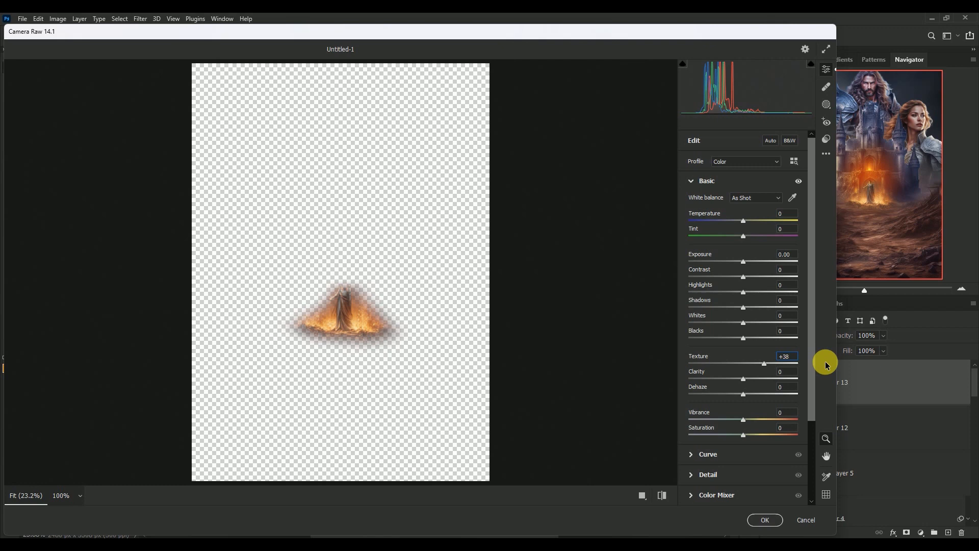
type("45")
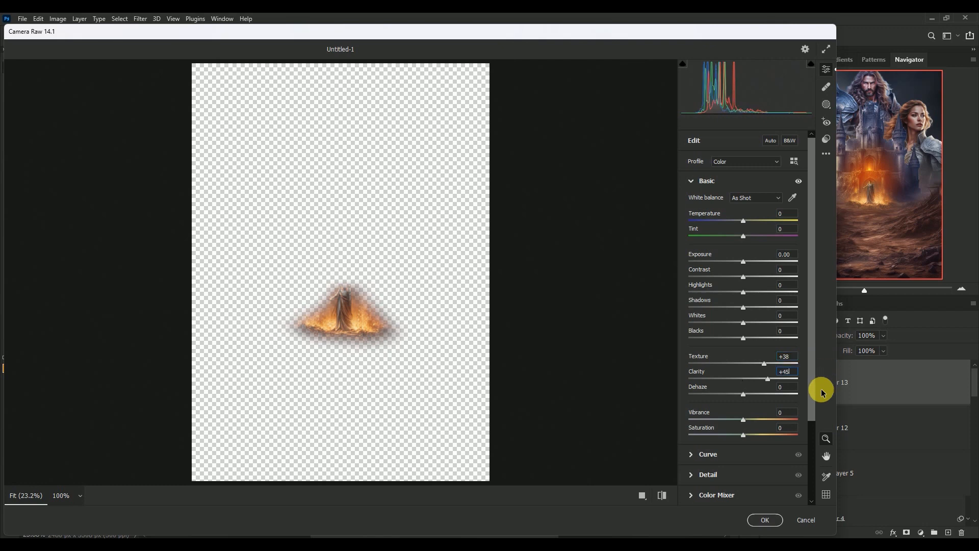
left_click(764, 519)
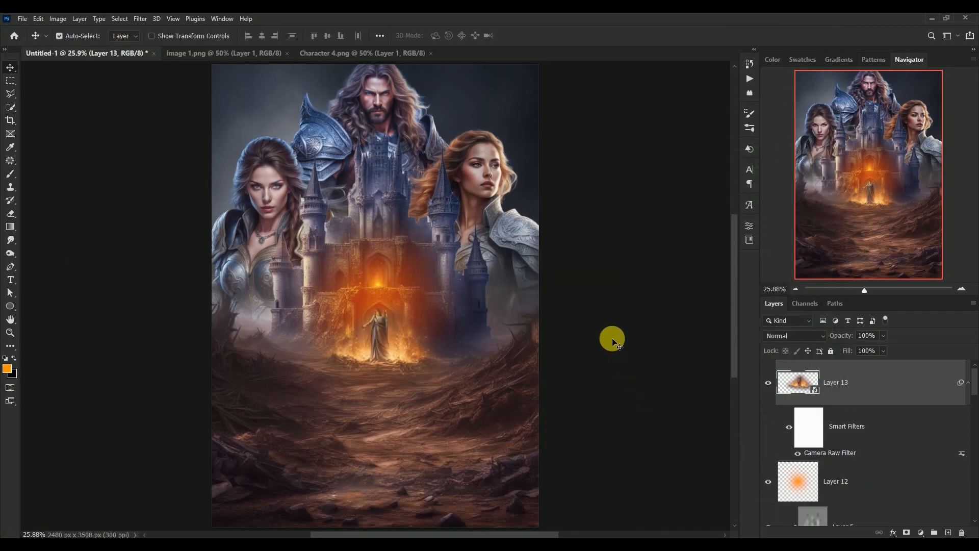
left_click(967, 383)
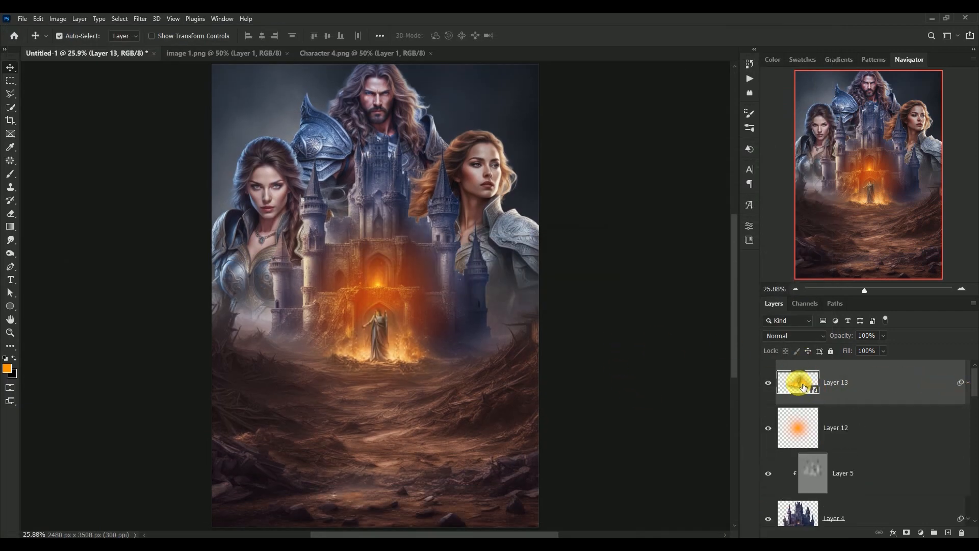
Add a Color Balance adjustment clipped to the burning statue, with midtones at cyan-red -14, magenta-green -1 and yellow-blue +7
left_click(921, 531)
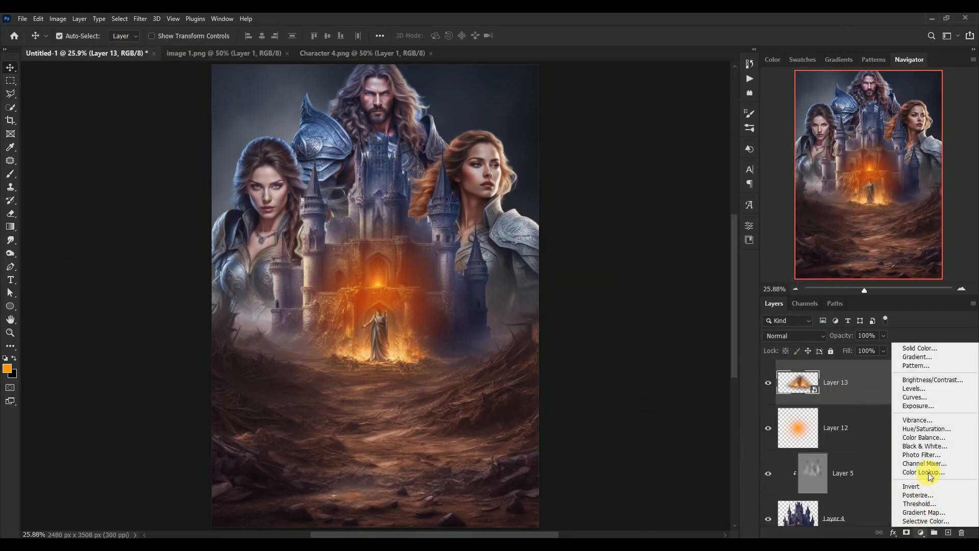
left_click(915, 439)
left_click(661, 487)
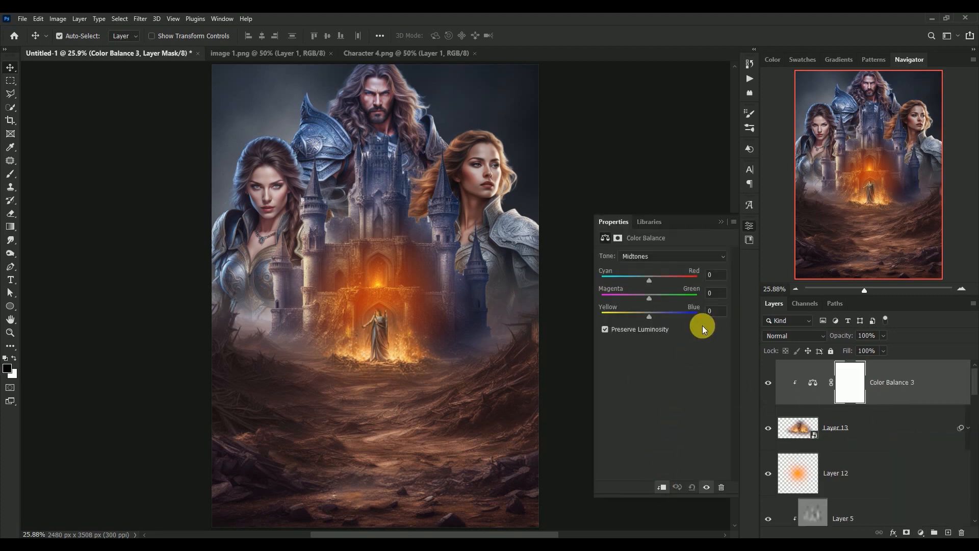
left_click(720, 279)
type("-14")
key("Tab")
type("-1")
key("Tab")
type("+7")
Set the Color Balance shadows to cyan-red -2, magenta-green -6 and yellow-blue -4
left_click(675, 255)
left_click(675, 264)
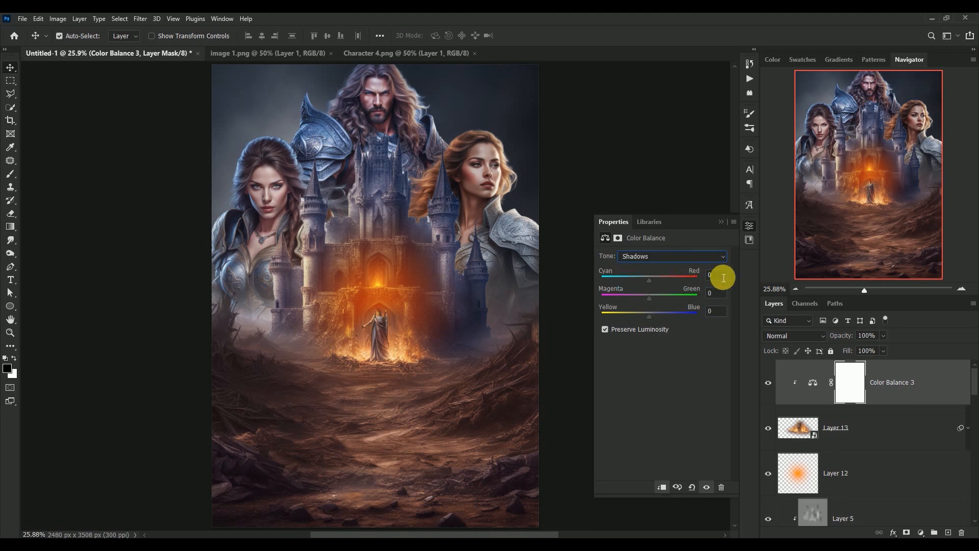
type("-")
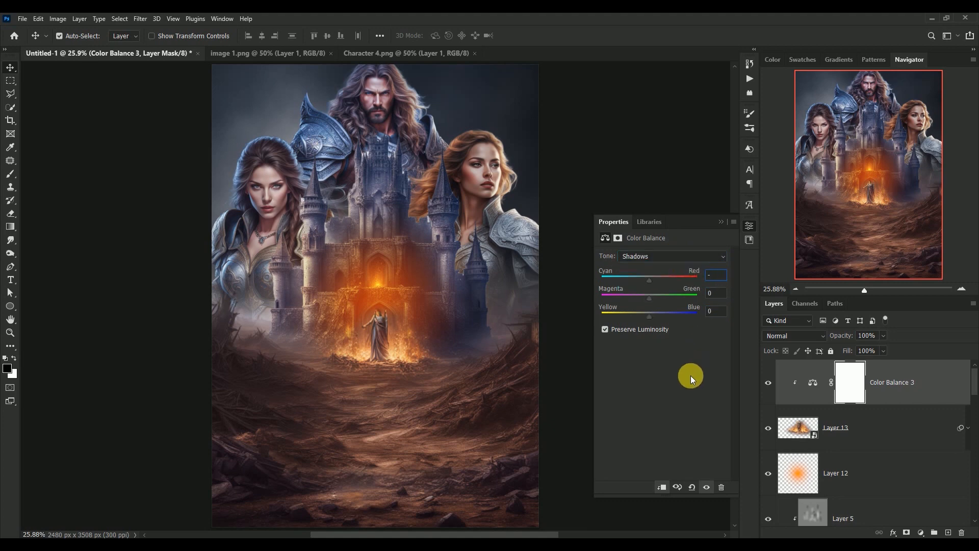
type("2")
key("Tab")
type("-")
key("Tab")
type("-4")
Set the Color Balance highlights to cyan-red -10 and yellow-blue -5, then compare the statue with and without the adjustment
left_click(671, 255)
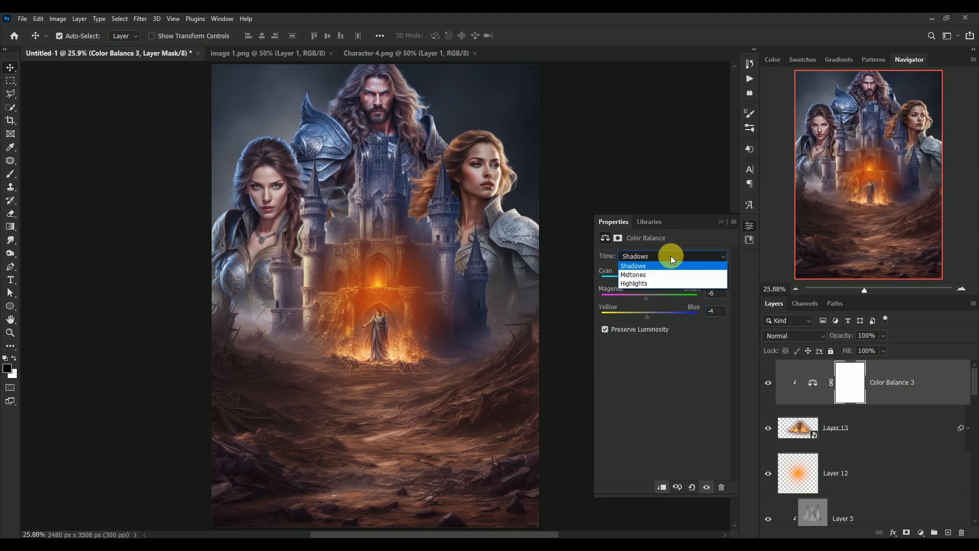
left_click(667, 280)
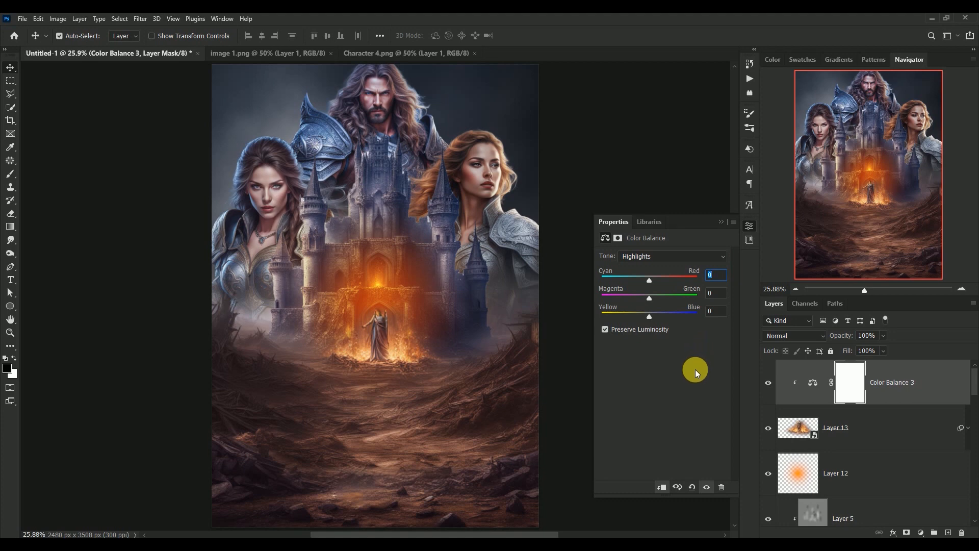
type("-10")
key("Tab")
key("Tab")
type("-5")
left_click(720, 222)
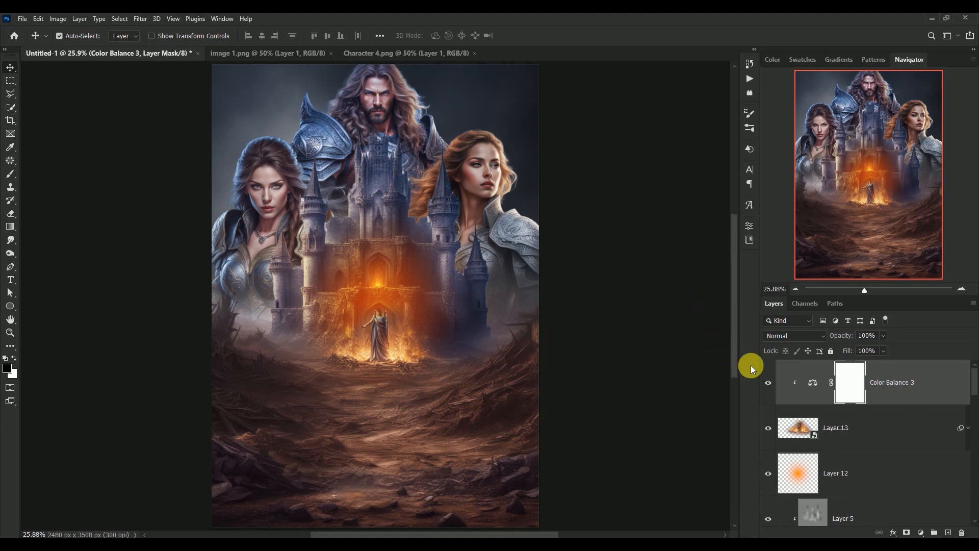
left_click(770, 383)
Close the image 1.png document and bring up the hooded figure in Character 4.png
left_click(247, 53)
left_click(331, 54)
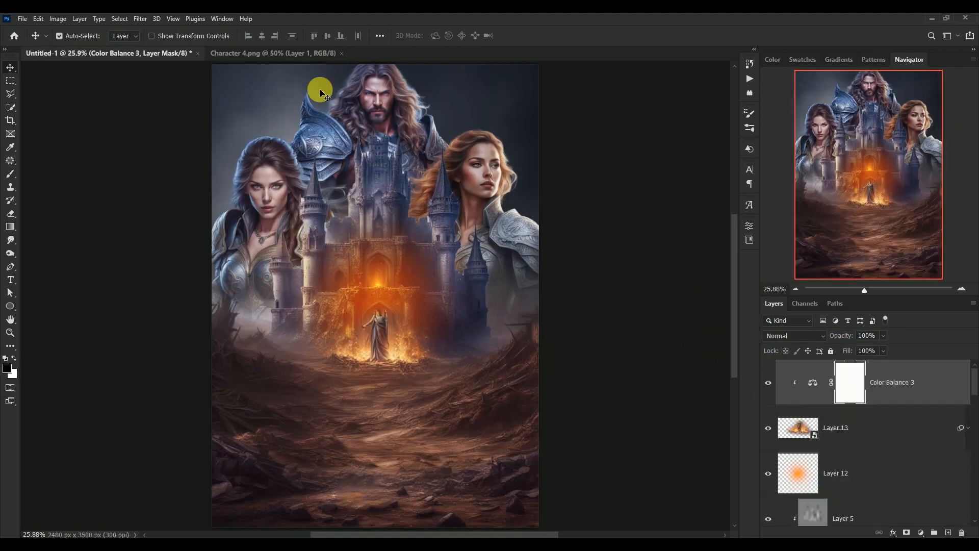
key("ctrl+z")
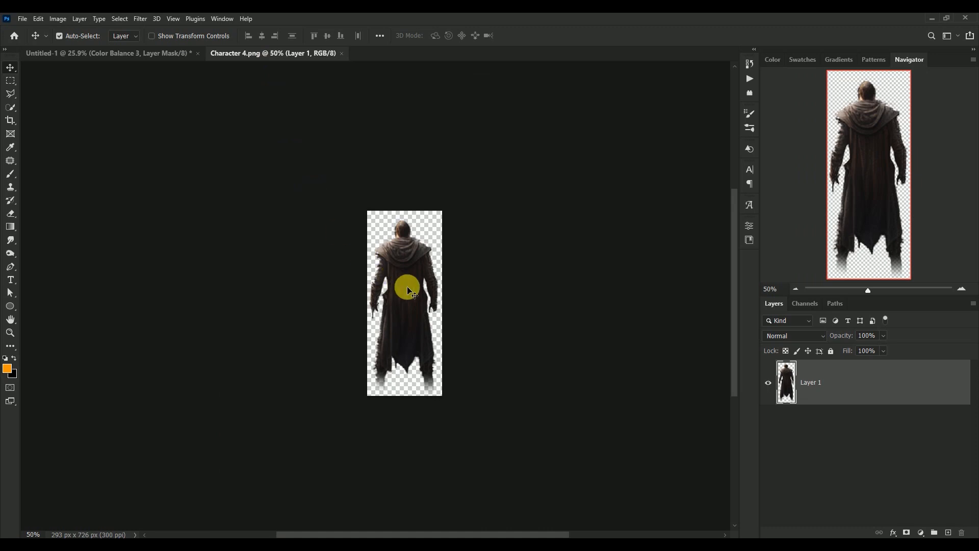
Bring the hooded figure from Character 4.png into the Untitled-1 poster and convert its layer to a smart object
left_click_drag(408, 291, 389, 367)
right_click(847, 382)
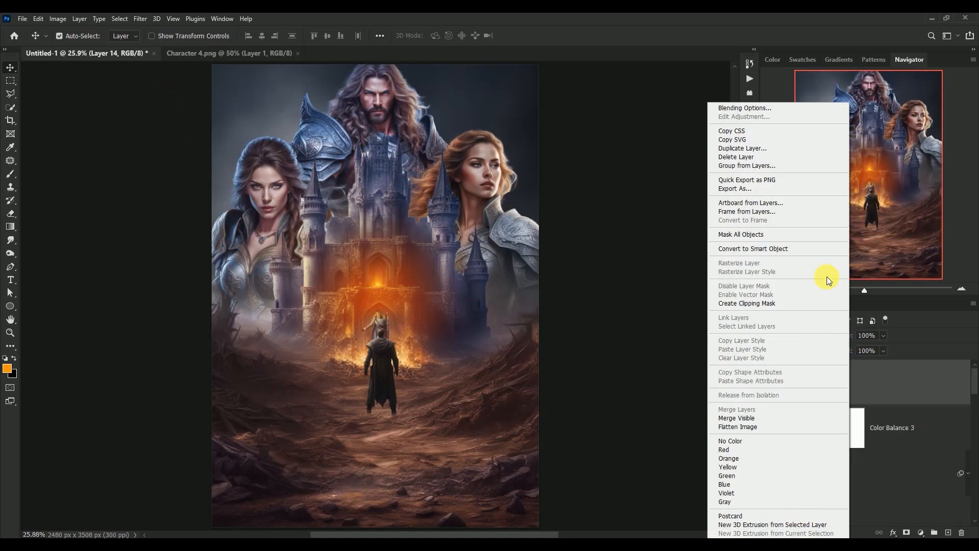
left_click(803, 249)
Enlarge the hooded figure to about 121% and stand it on the path in the foreground below the burning statue
left_click_drag(384, 360, 374, 416)
key("ctrl+t")
left_click_drag(400, 376, 422, 361)
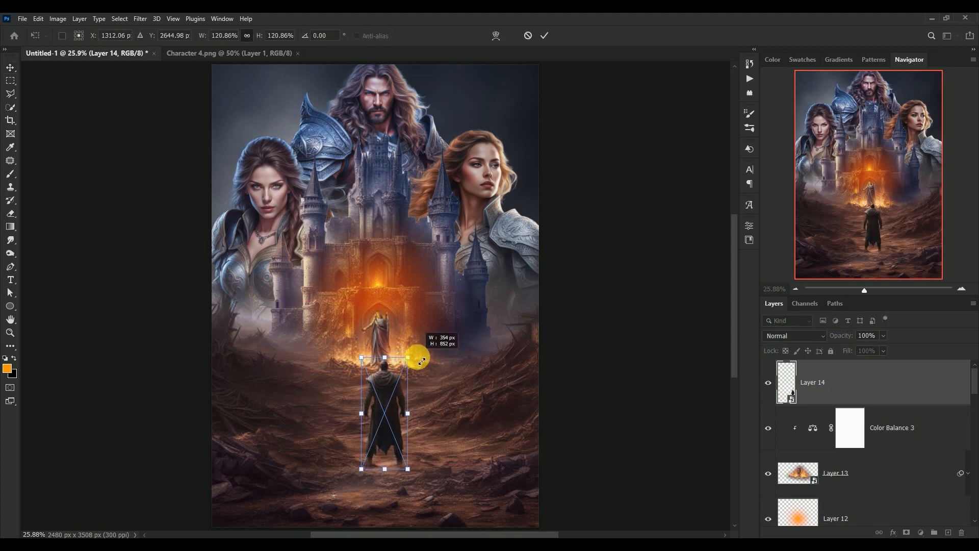
key("Return")
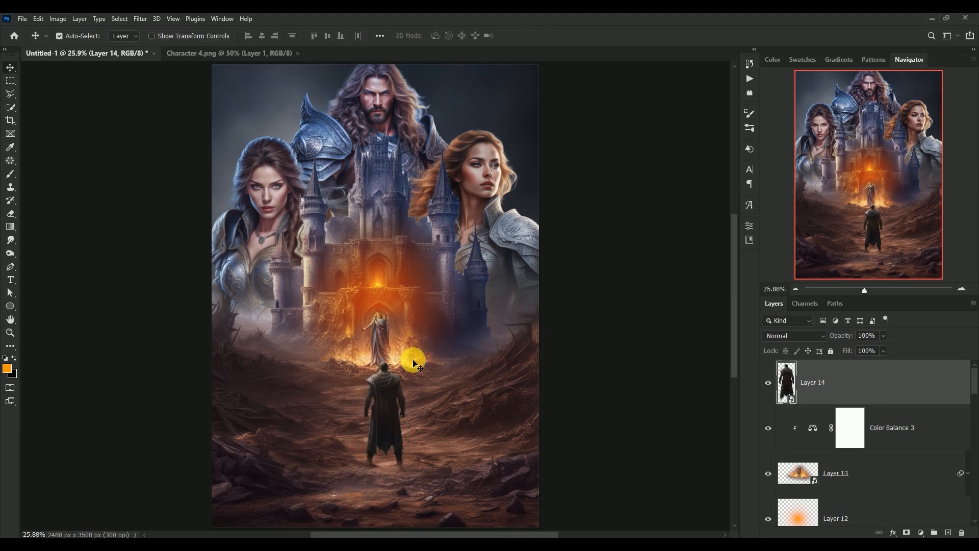
left_click_drag(389, 398, 388, 407)
left_click(768, 381)
left_click(768, 382)
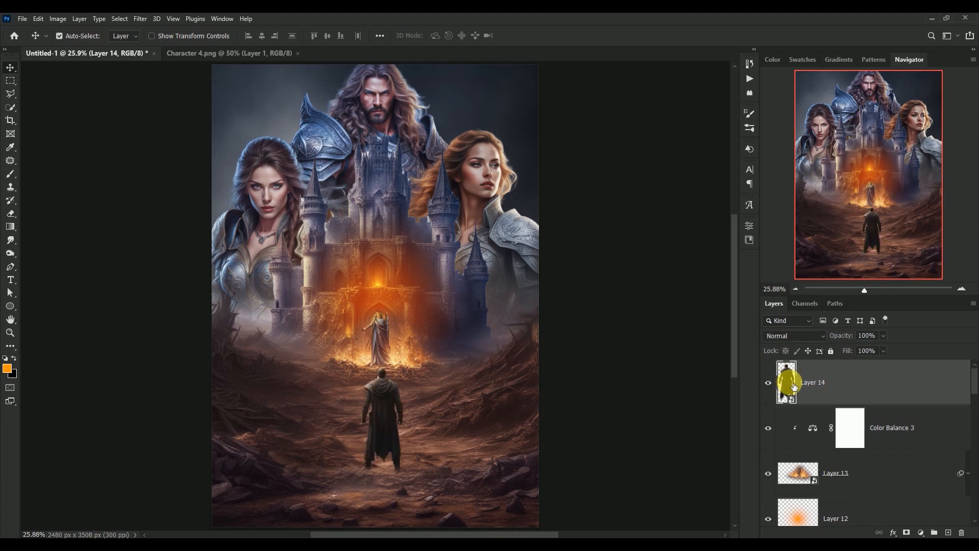
Start a Camera Raw Filter on the hooded figure with temperature -14 and tint +22
left_click(140, 19)
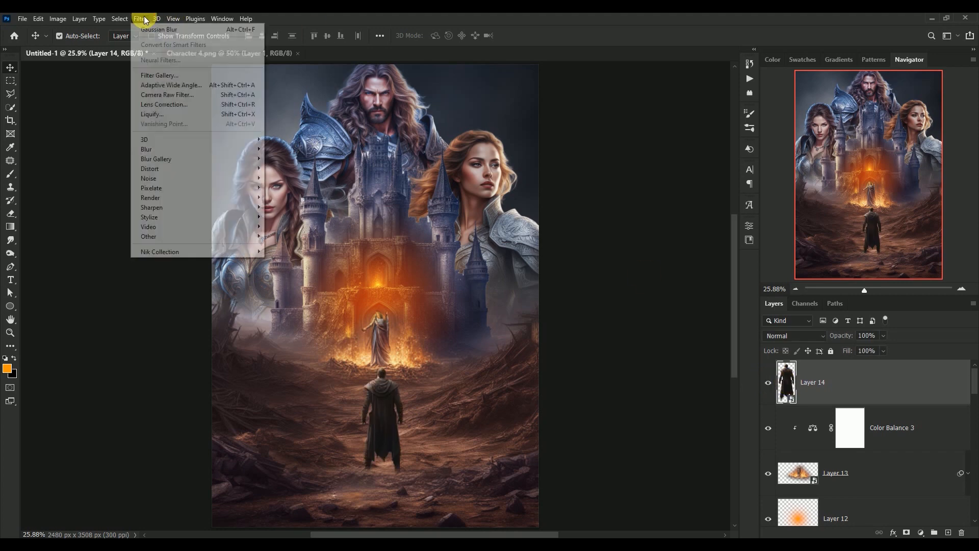
left_click(155, 97)
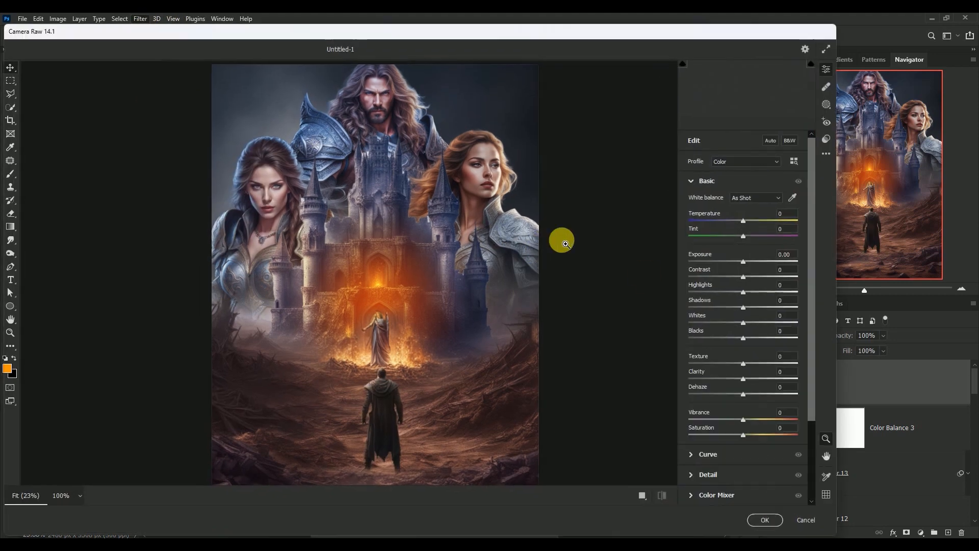
left_click(784, 214)
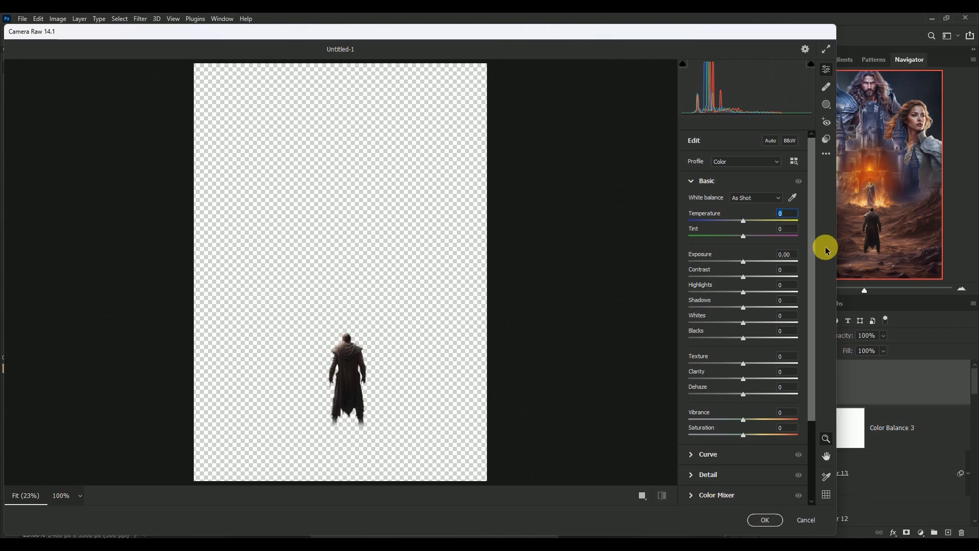
type("-14")
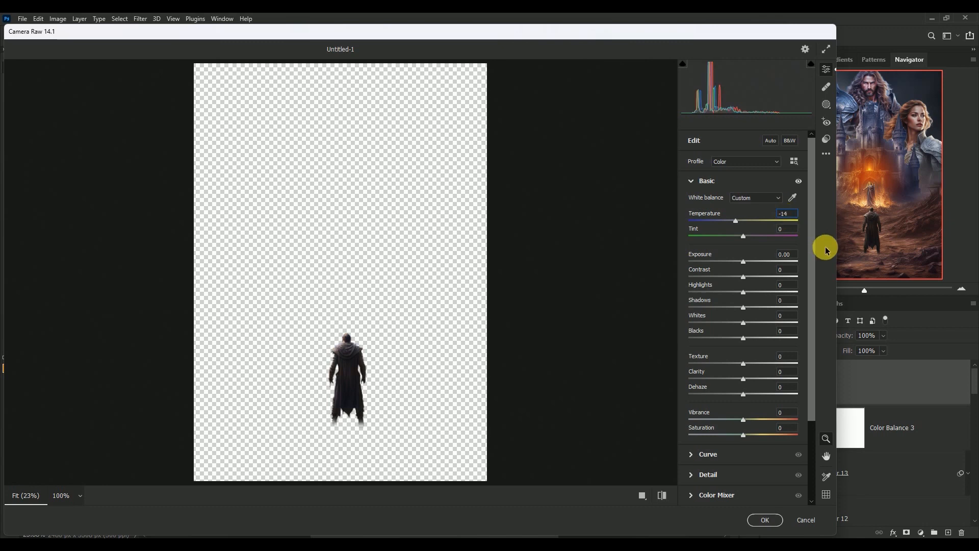
type("+22")
key("Tab")
Set the figure's Camera Raw contrast to -15, highlights to -38, shadows to +30 and texture to +17
key("Tab")
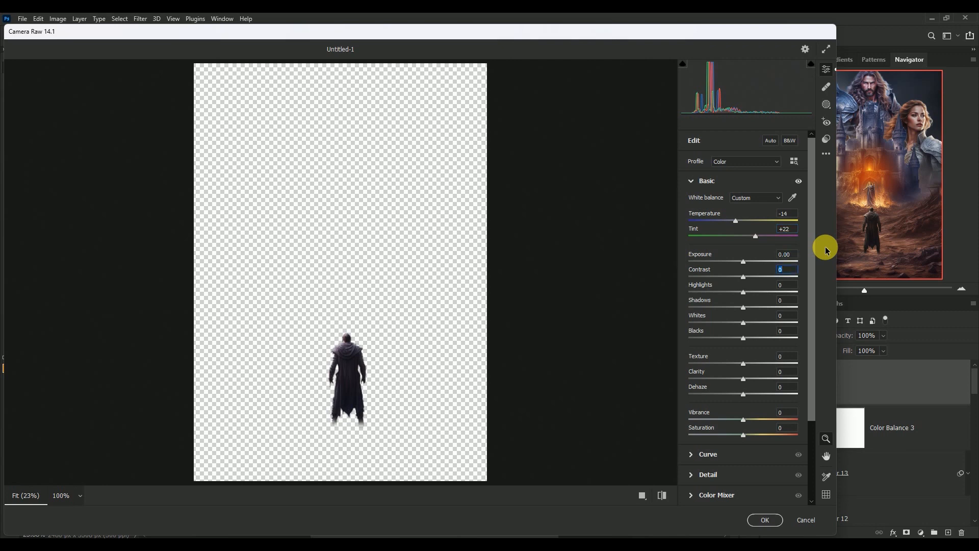
type("-15")
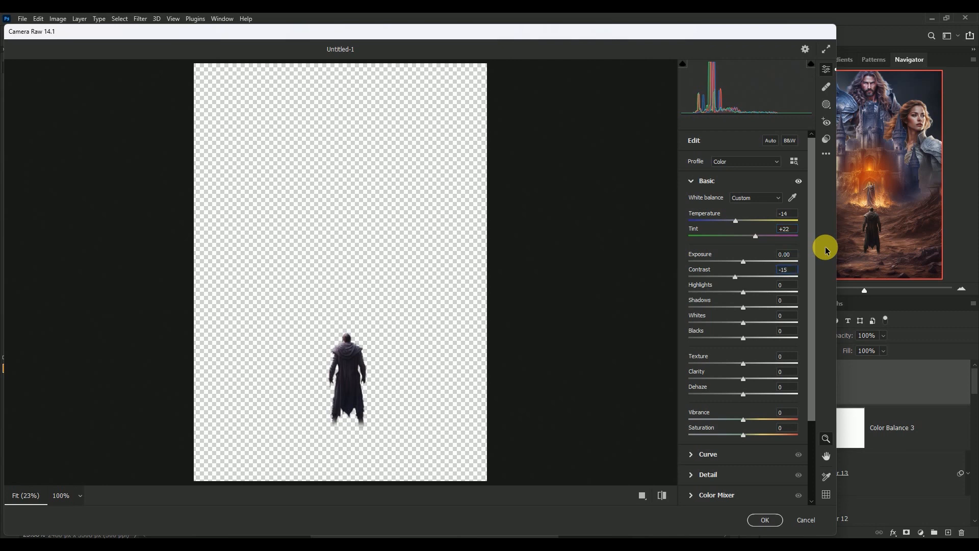
key("Tab")
type("-38")
type("+30")
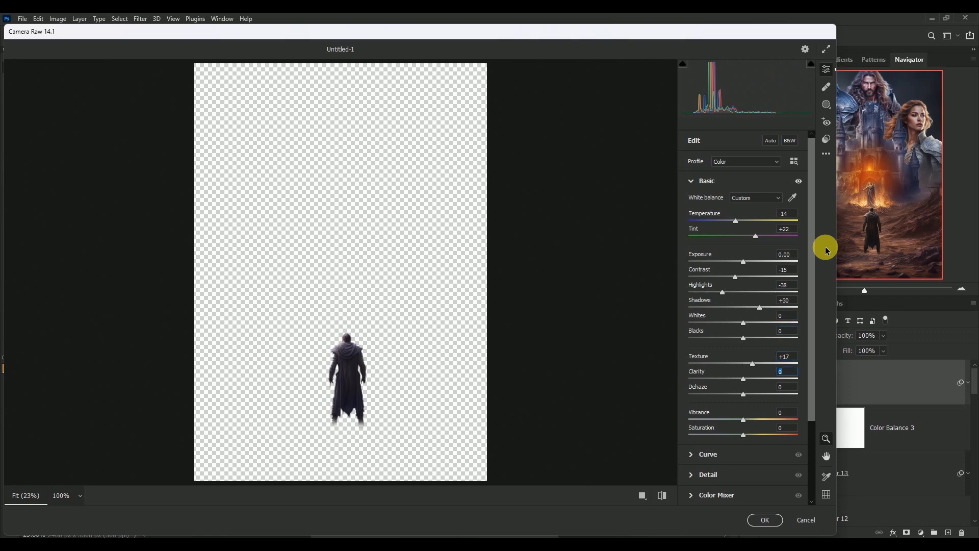
Set clarity to +28, vibrance to +17 and saturation to +8, then apply the Camera Raw Filter to the figure
type("+28")
type("+17")
key("Tab")
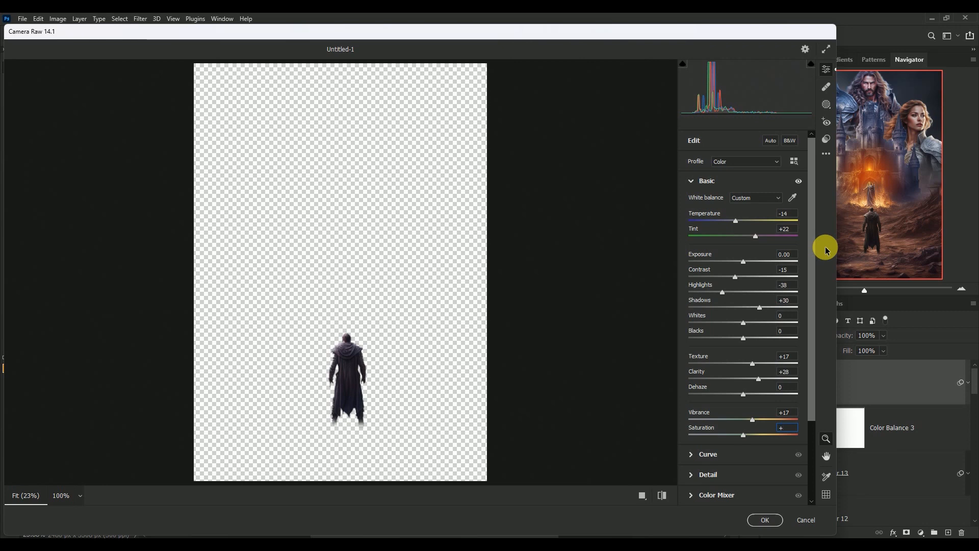
type("+8")
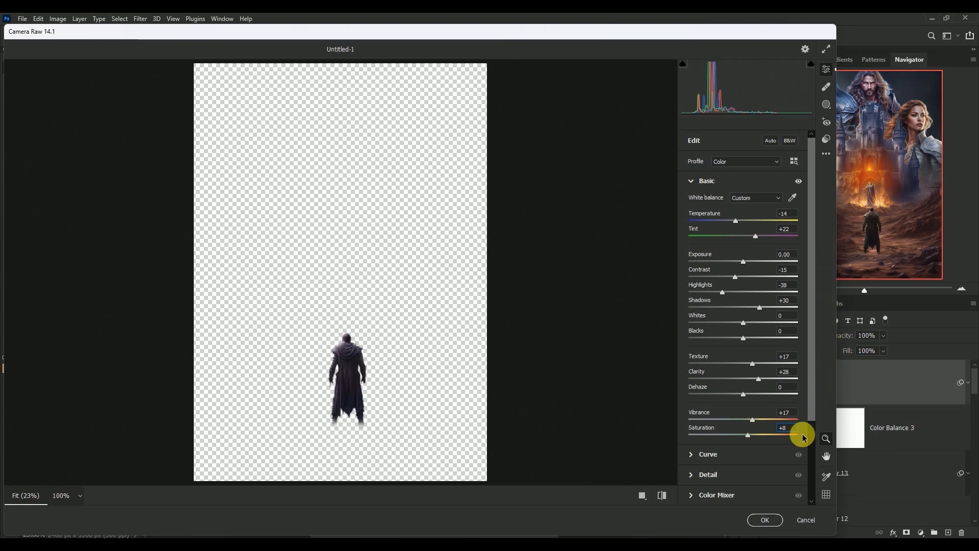
left_click(764, 520)
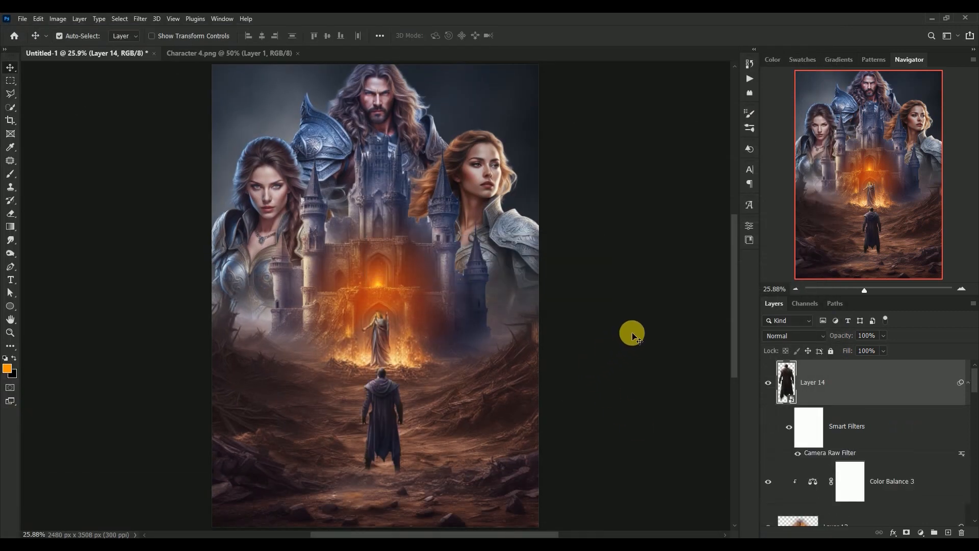
left_click(967, 383)
Duplicate the hooded figure layer, place the copy beneath the original and rasterize it
scroll(489, 367, "down", 2)
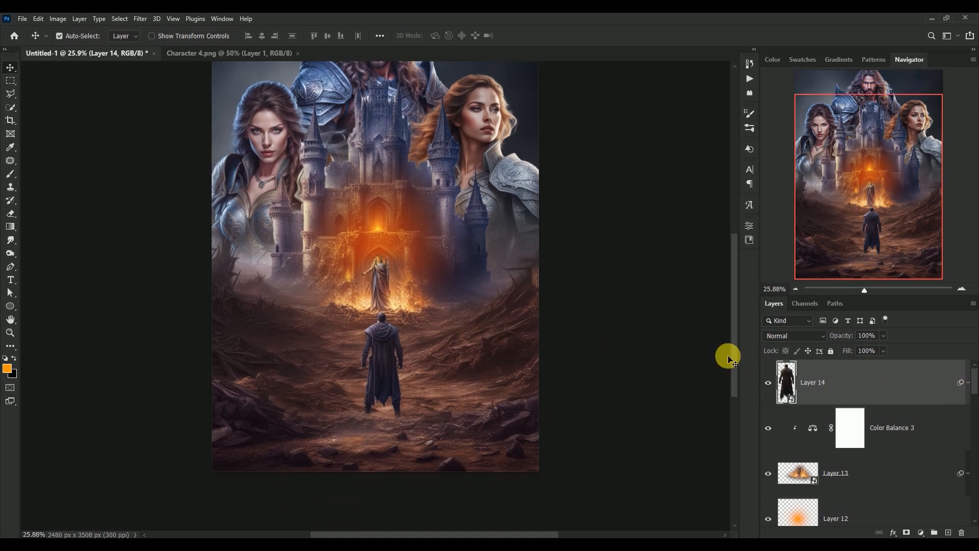
left_click_drag(780, 371, 948, 532)
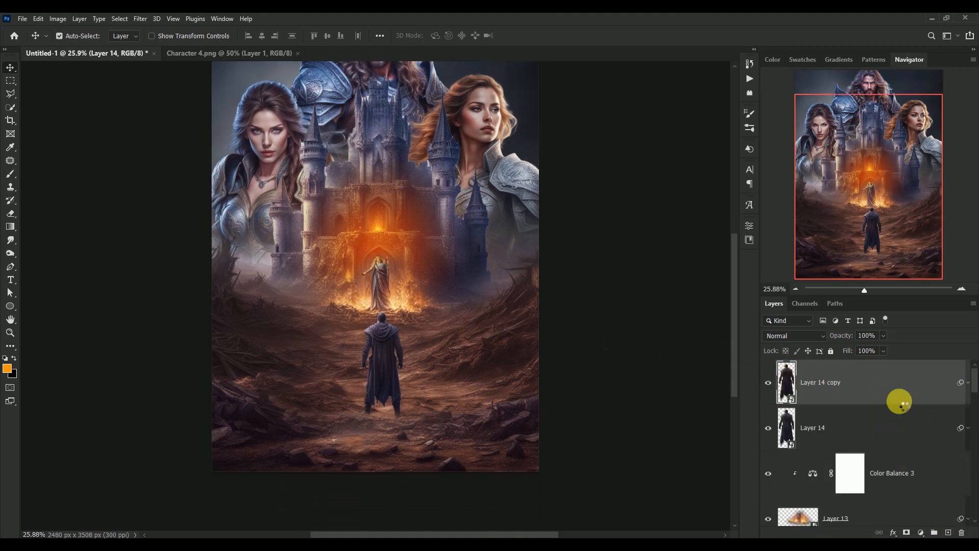
left_click_drag(886, 377, 896, 428)
right_click(898, 426)
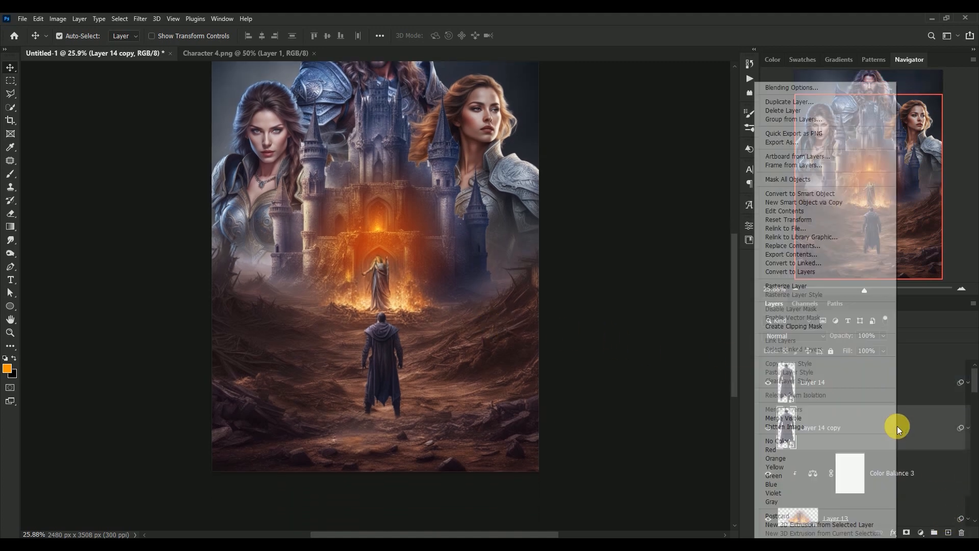
left_click(863, 287)
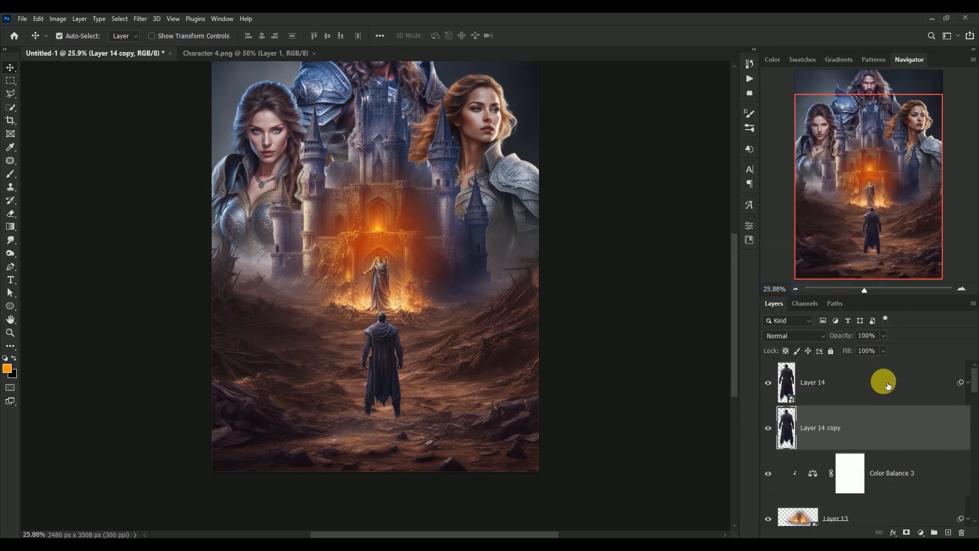
Apply a black Color Overlay with Normal blending and 100% opacity to the copied figure layer
double_click(889, 427)
left_click(561, 379)
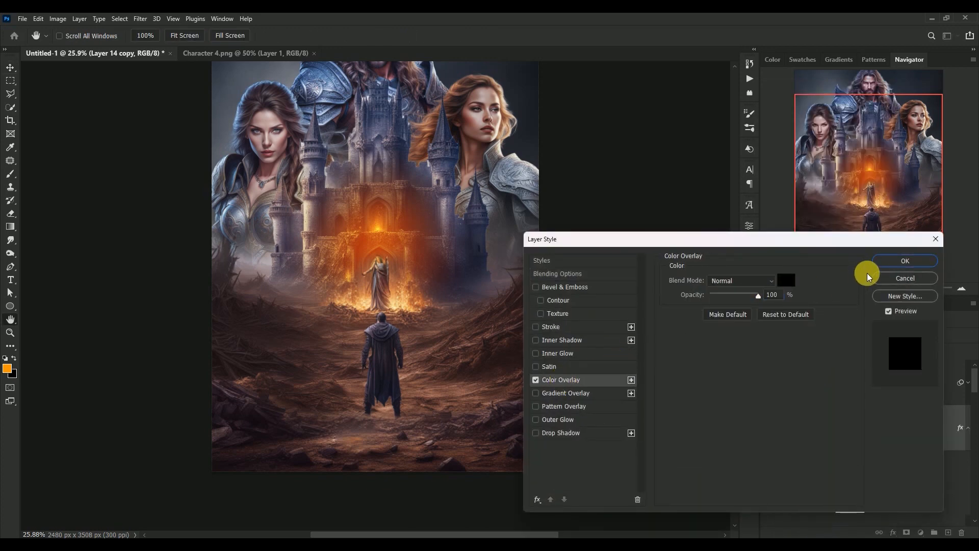
left_click(881, 259)
left_click(968, 427)
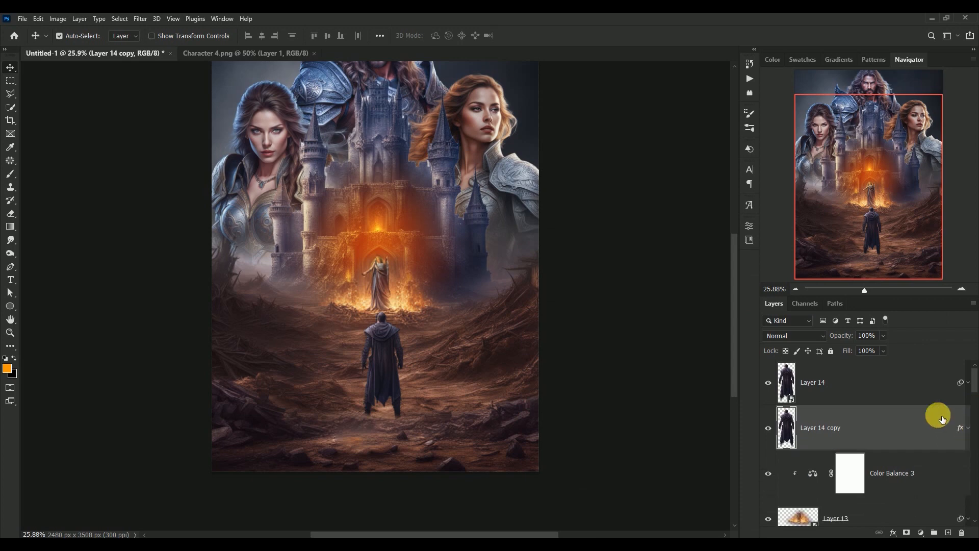
Flip the black figure copy vertically and place it directly below the figure's feet as a shadow, then compare with and without it
key("ctrl+t")
right_click(382, 347)
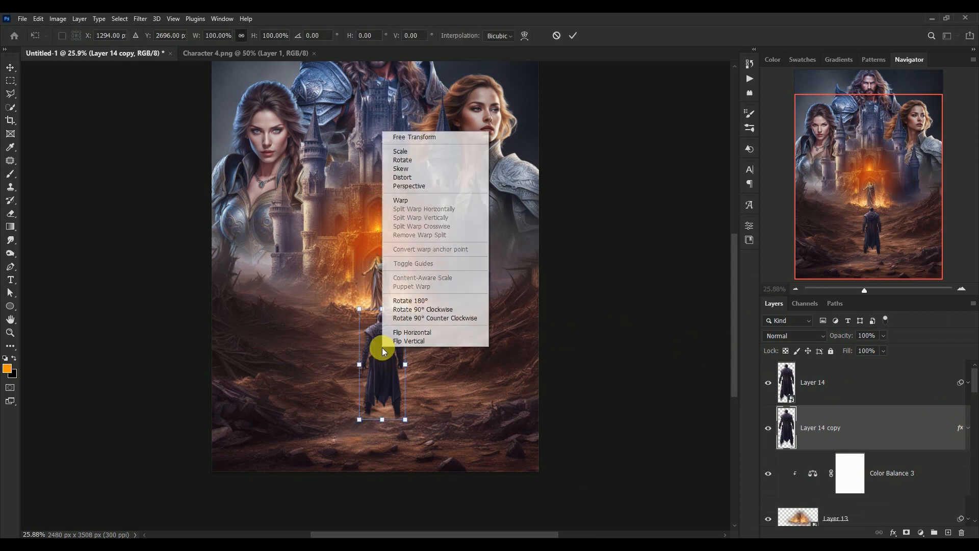
right_click(386, 339)
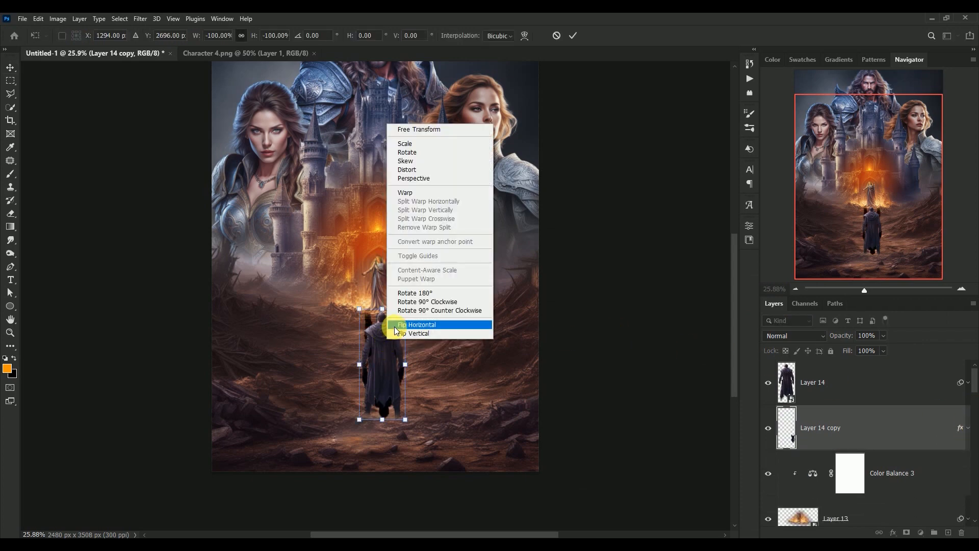
left_click(392, 332)
left_click_drag(389, 334, 387, 417)
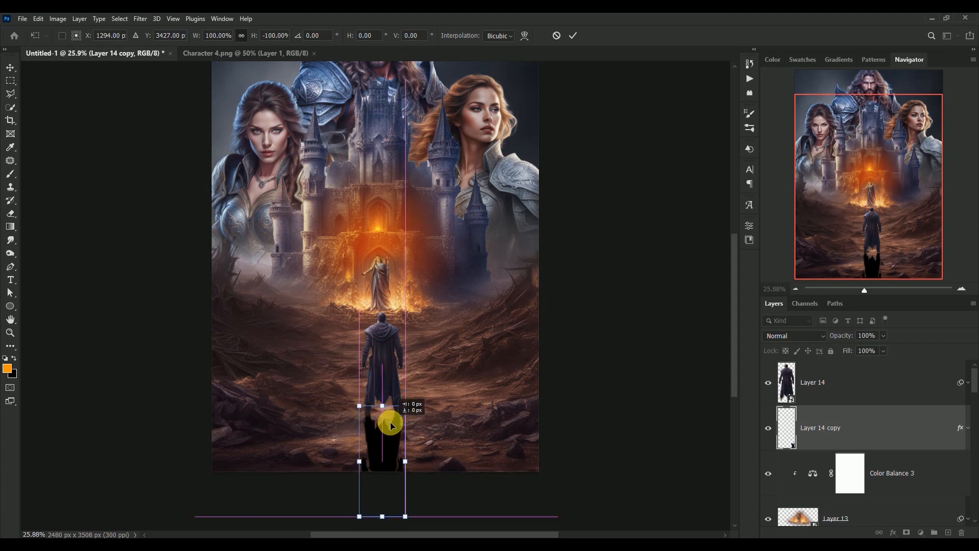
key("Return")
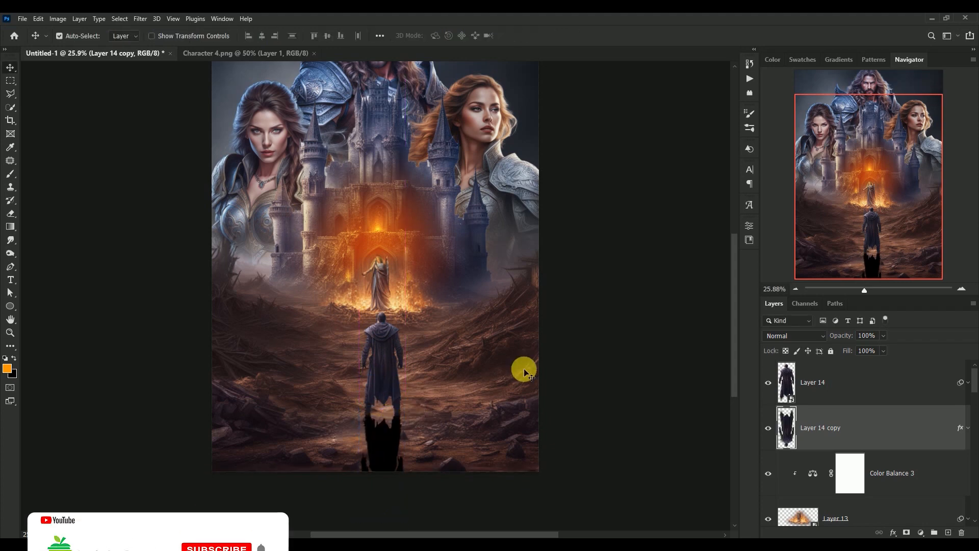
left_click(767, 428)
left_click(768, 428)
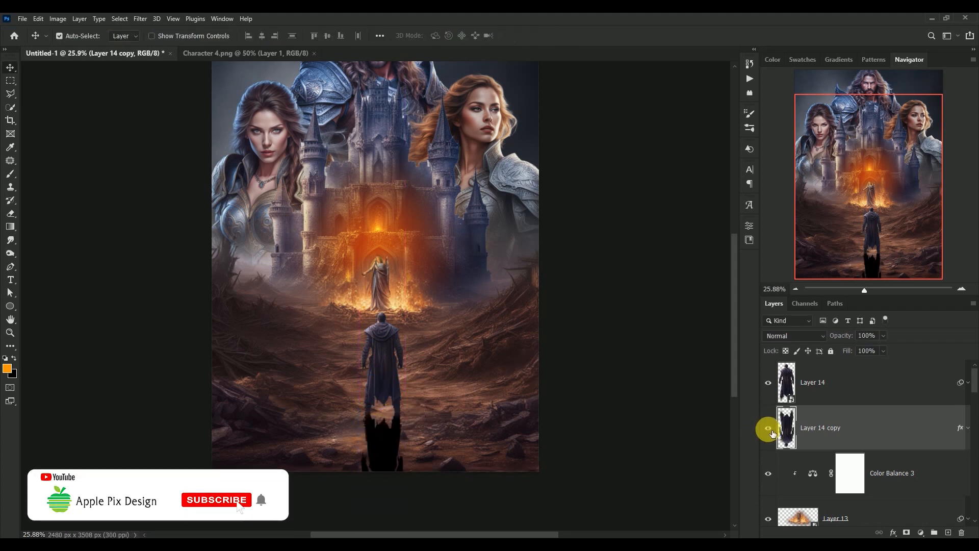
Soften the shadow with a 4.0 pixel Gaussian Blur and set its layer opacity to 50%
left_click(141, 18)
mouse_move(187, 152)
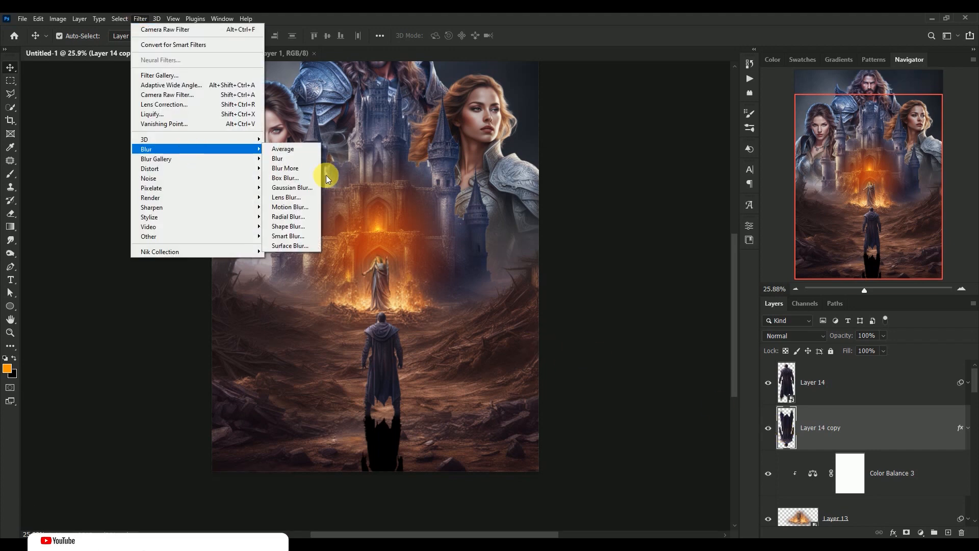
left_click(303, 186)
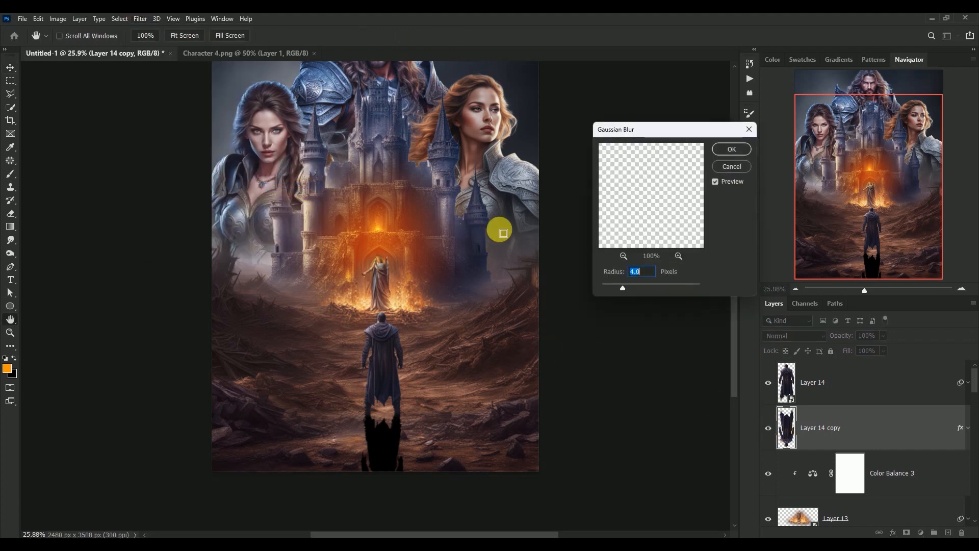
left_click(727, 150)
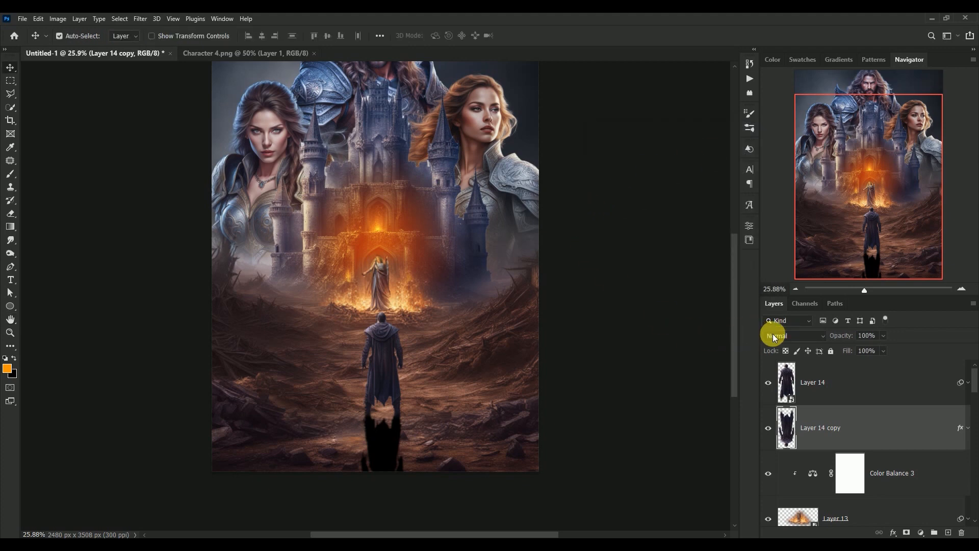
left_click(866, 335)
type("50")
key("Return")
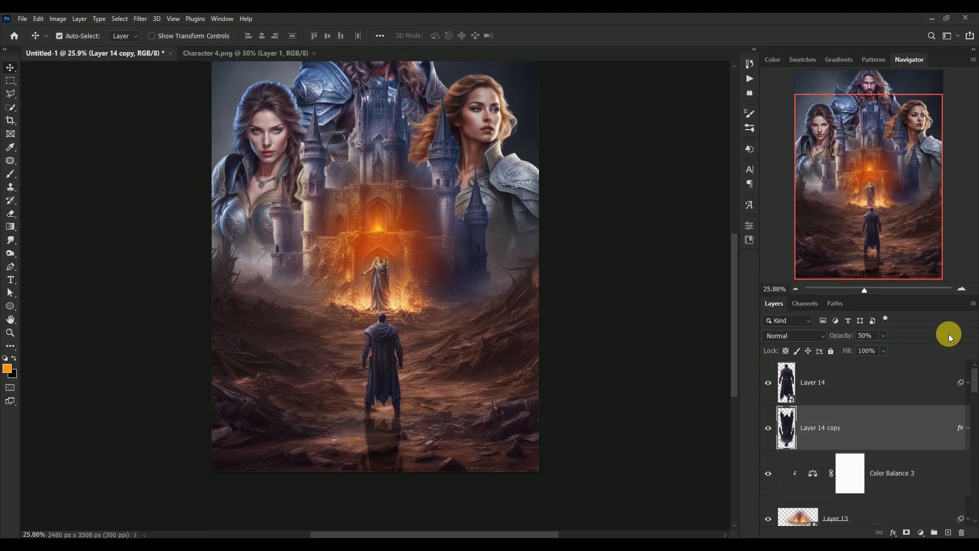
Make the original hooded figure layer active and close the Character 4.png document
left_click(832, 393)
key("ctrl+0")
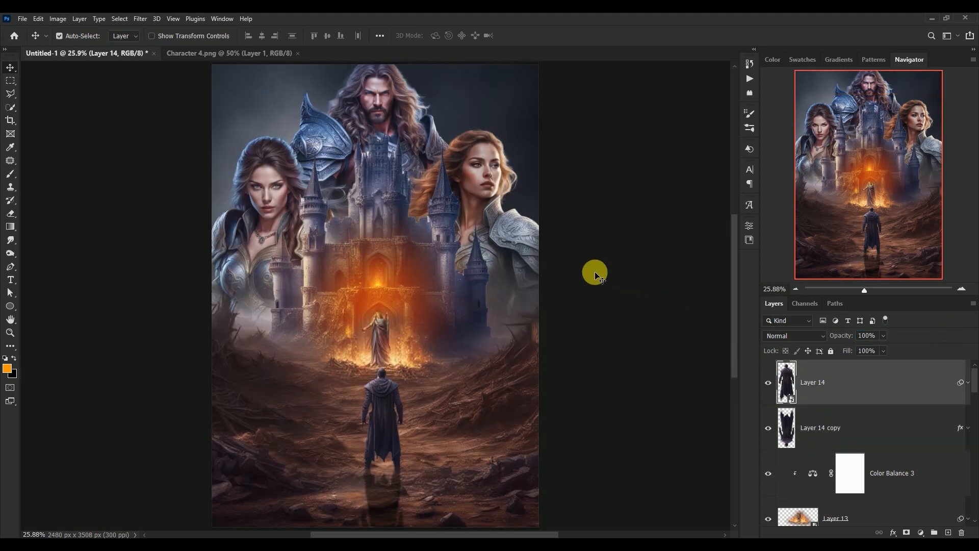
left_click(186, 53)
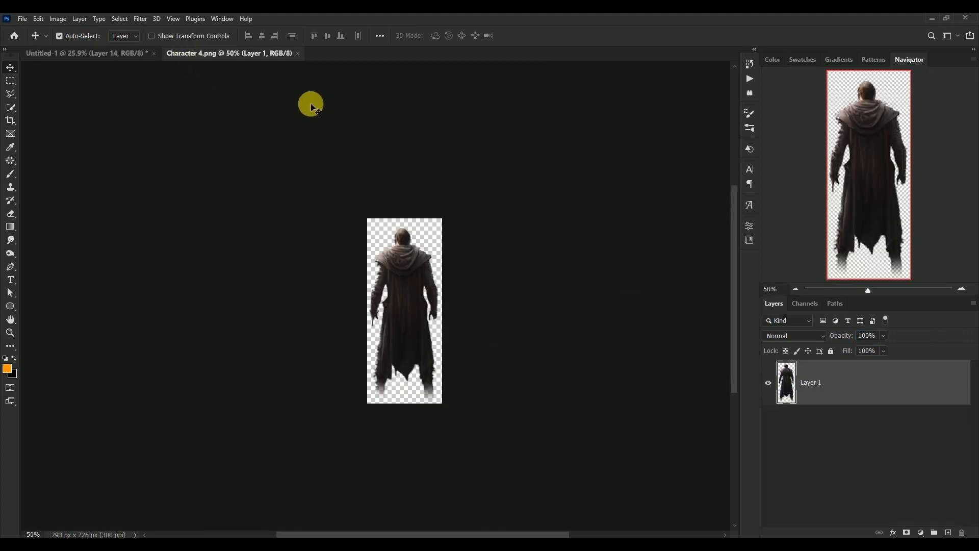
left_click(299, 54)
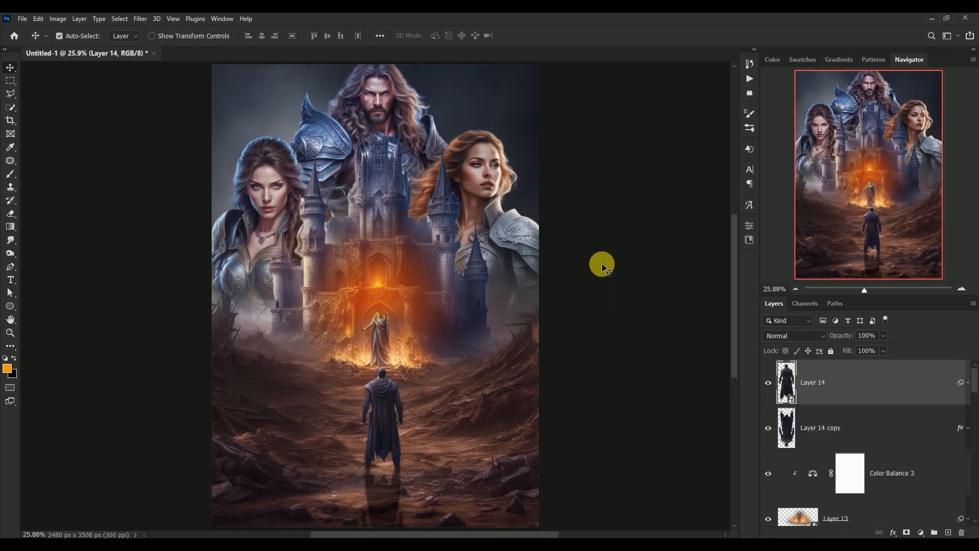
Stamp all visible layers into a new merged layer above the hooded figure and convert it to a smart object
double_click(783, 383)
key("ctrl+shift+alt+e")
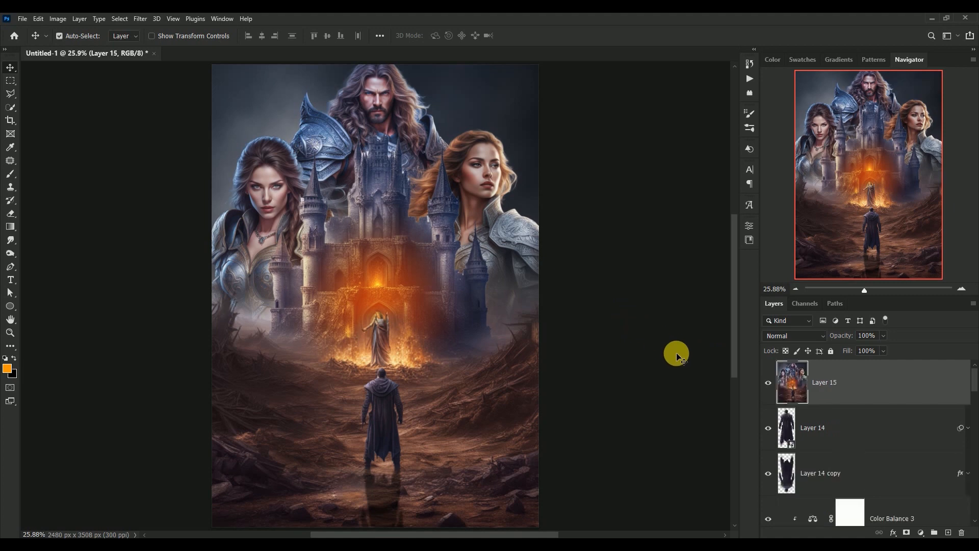
right_click(889, 382)
left_click(852, 249)
Start Color Efex Pro 4 on the merged layer, using Cross Processing method T01 and Detail Extractor at 7% with 7% contrast
left_click(140, 18)
mouse_move(168, 250)
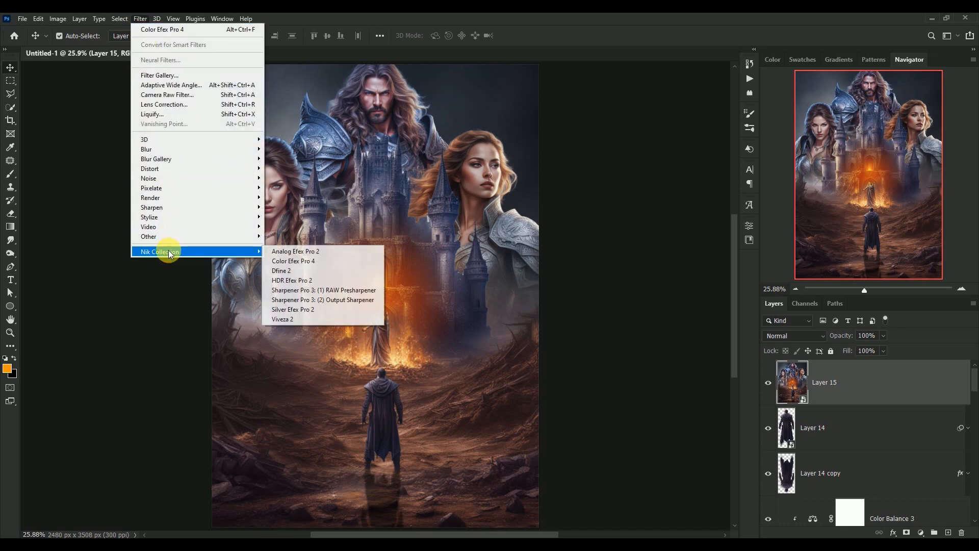
left_click(283, 260)
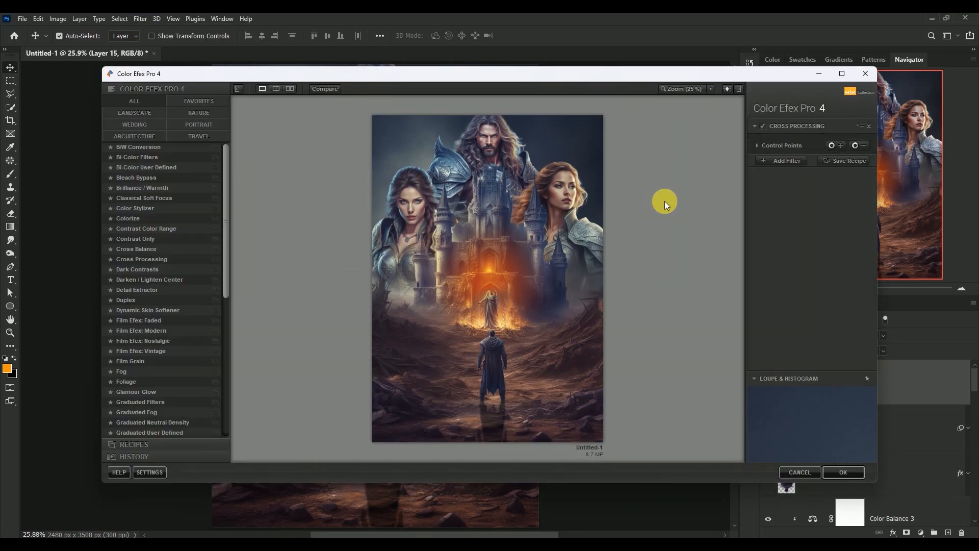
left_click(833, 148)
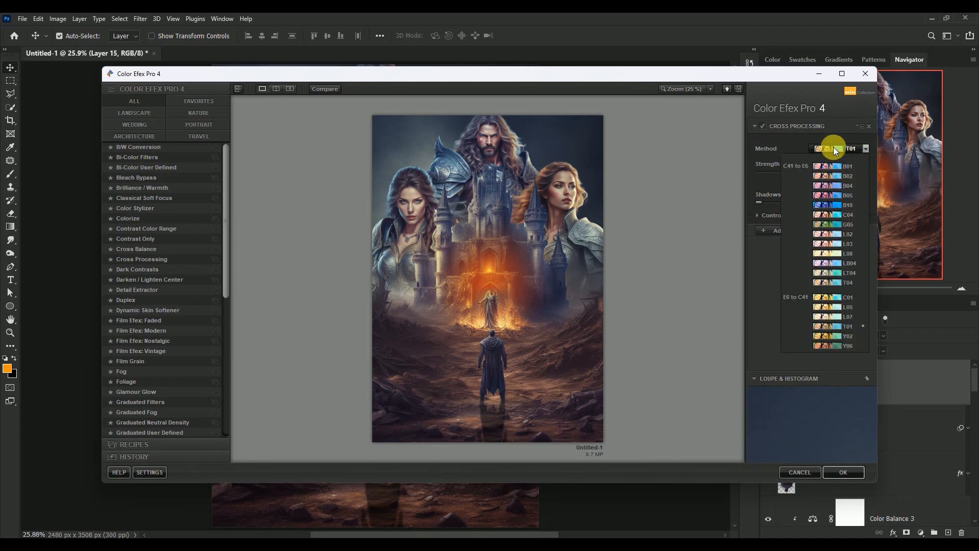
left_click(824, 326)
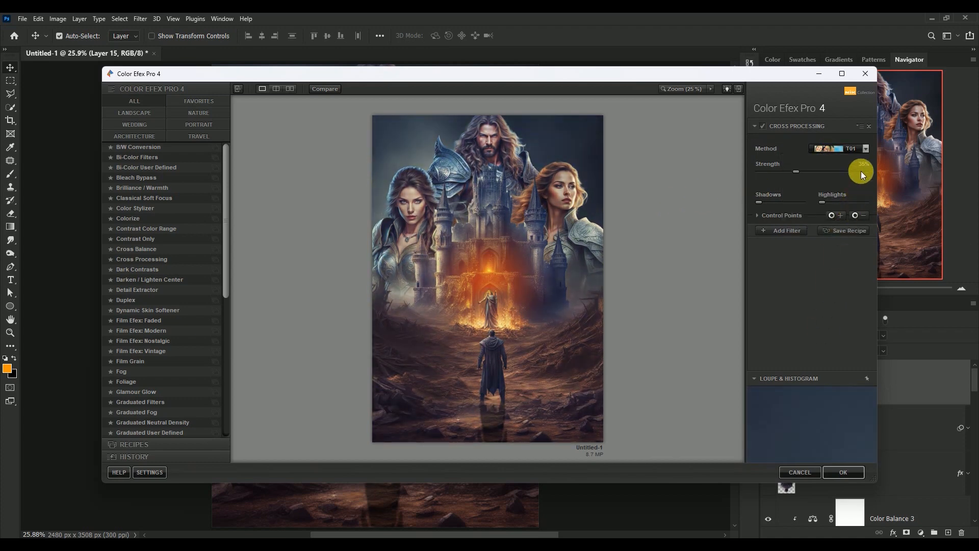
left_click(785, 231)
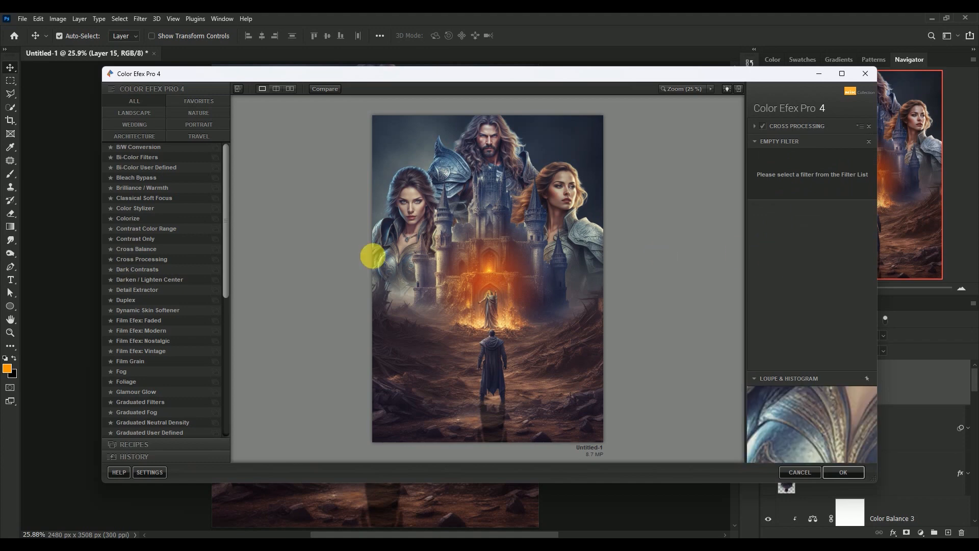
left_click(137, 290)
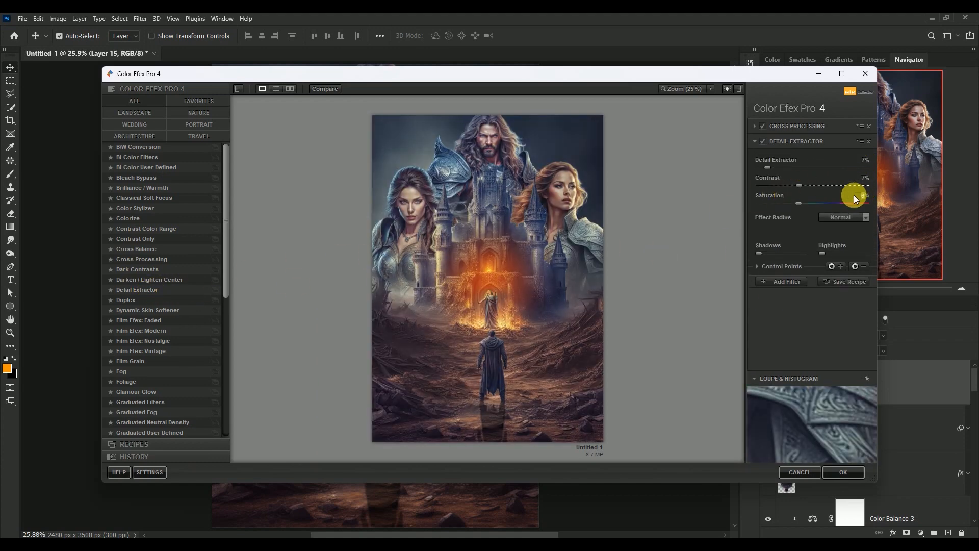
Add a Brilliance / Warmth filter with 10% saturation and 14% warmth, then apply the filter stack to the merged layer
left_click(785, 281)
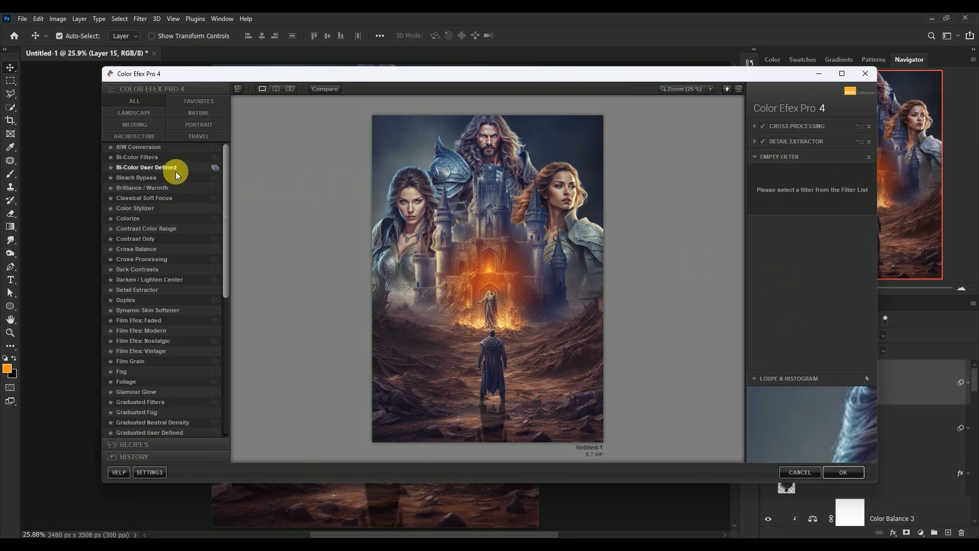
left_click(128, 188)
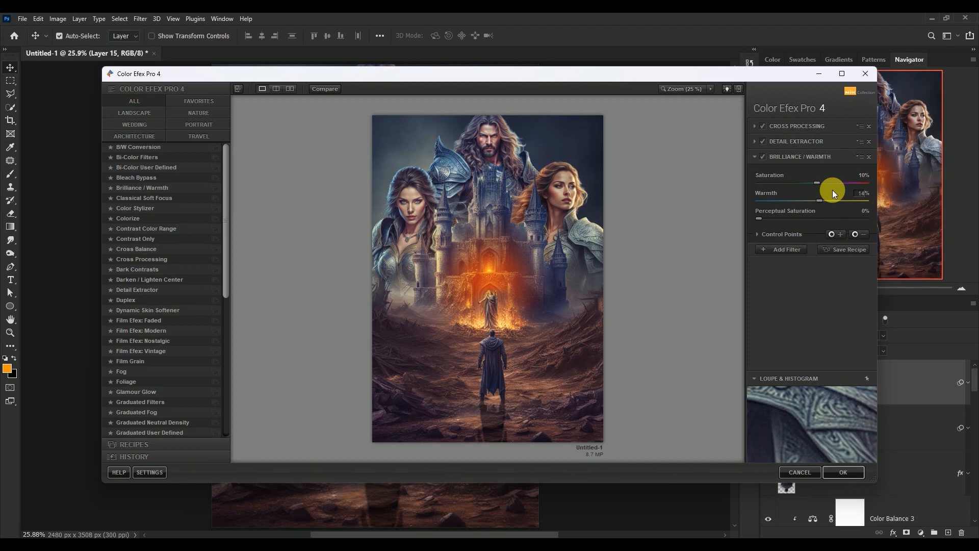
left_click(786, 250)
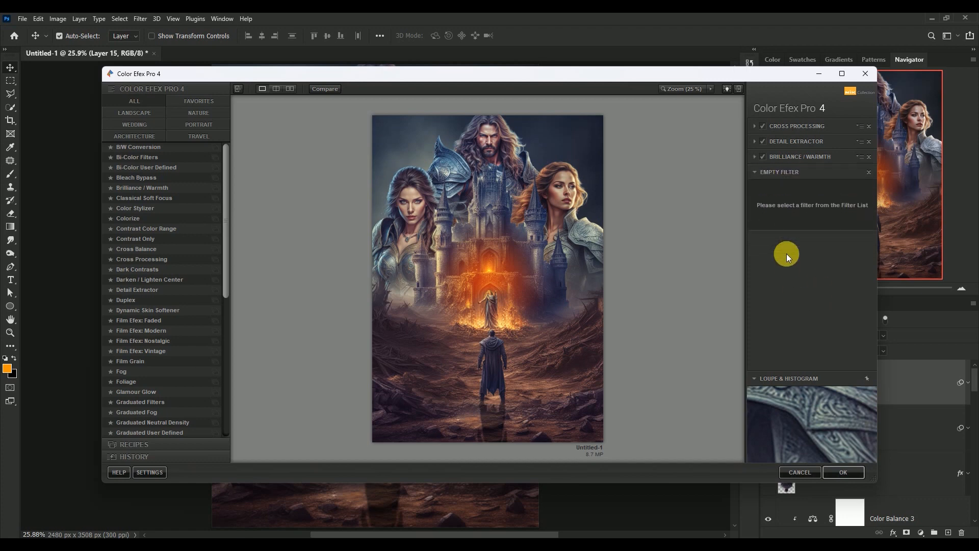
left_click(841, 469)
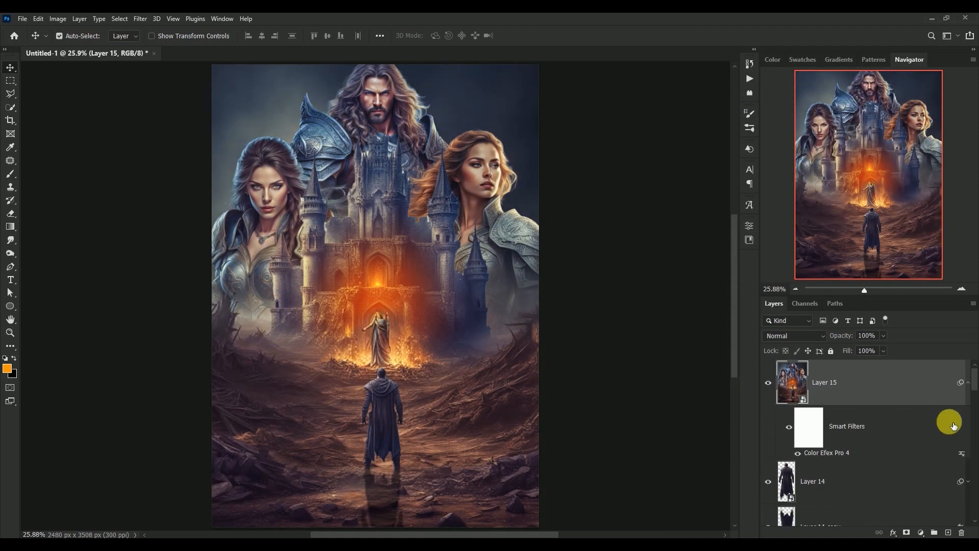
left_click(967, 383)
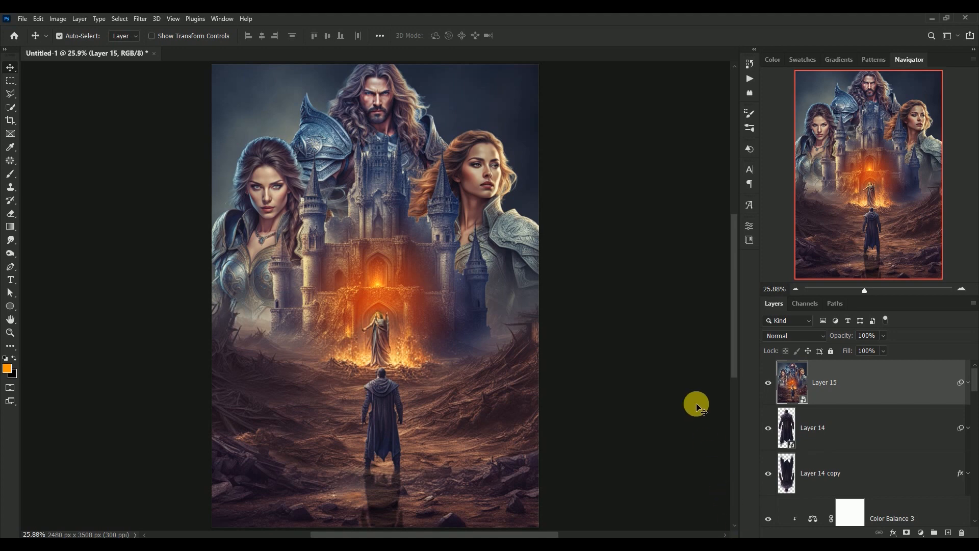
Stamp the filtered poster into another merged layer at the top of the stack and convert it to a smart object
key("ctrl+shift+alt+e")
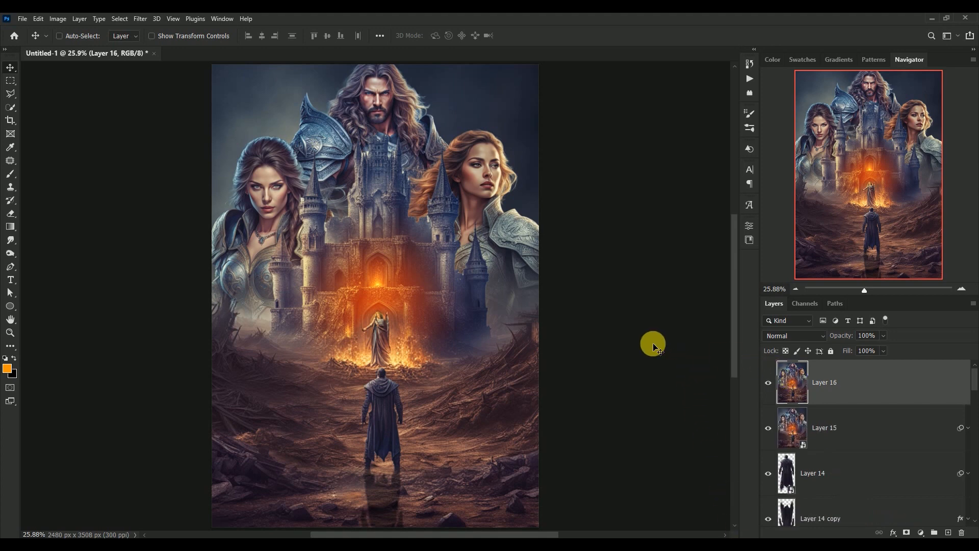
right_click(876, 380)
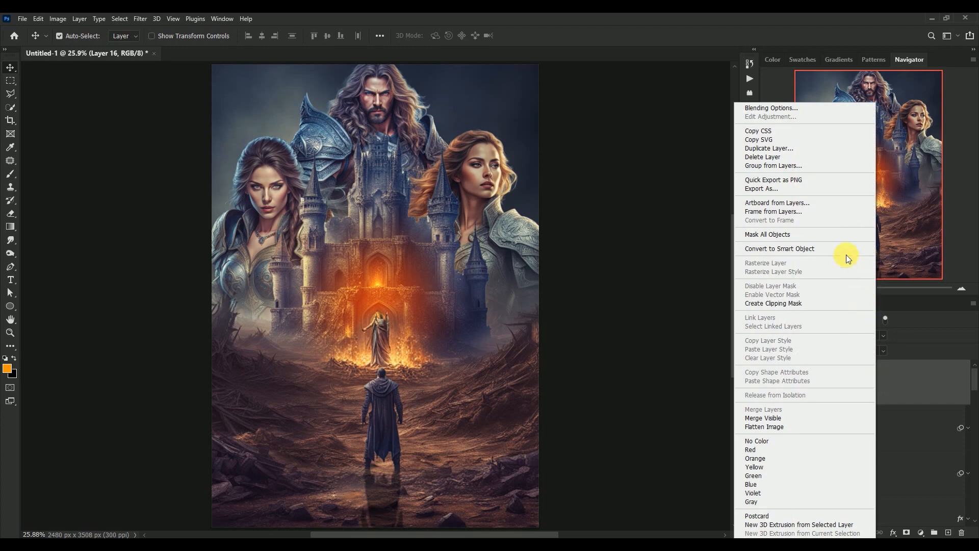
left_click(834, 248)
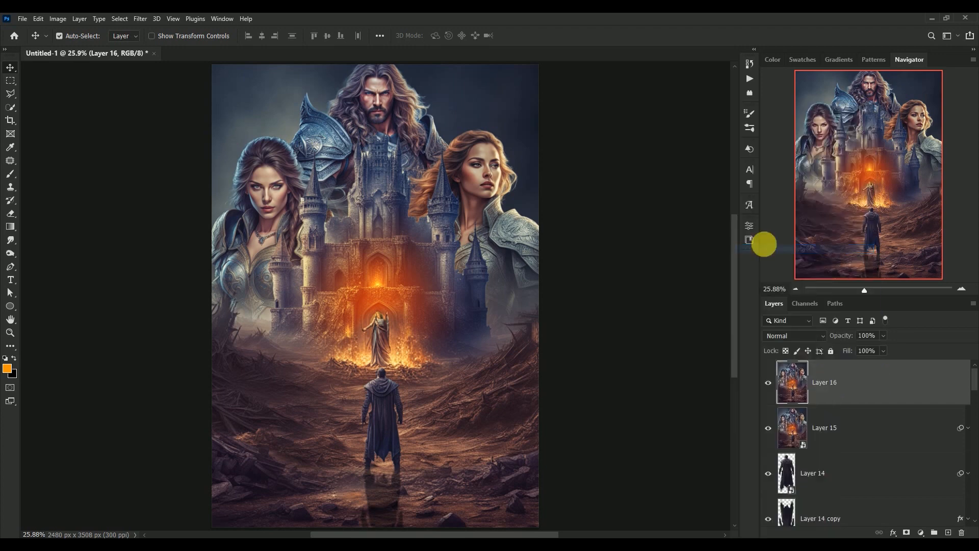
Start the Camera Raw Filter on the new merged layer and use the Creative - Cool Matte preset at an amount of 35
left_click(145, 20)
left_click(148, 95)
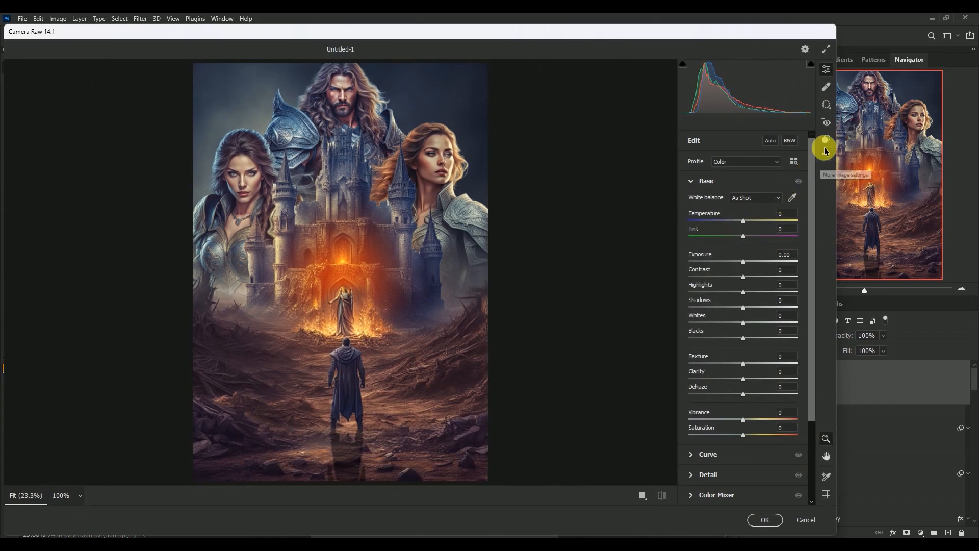
left_click(826, 142)
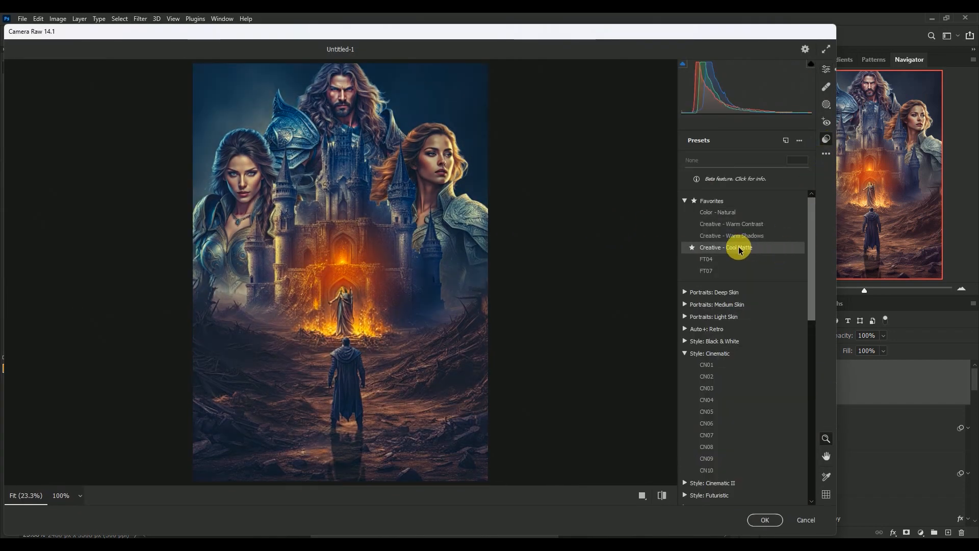
left_click(740, 249)
left_click(797, 159)
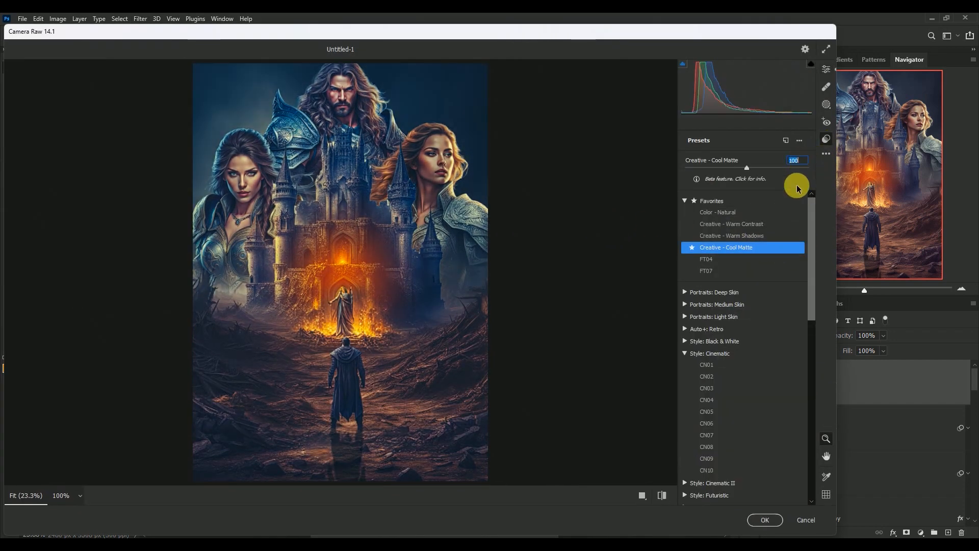
type("35")
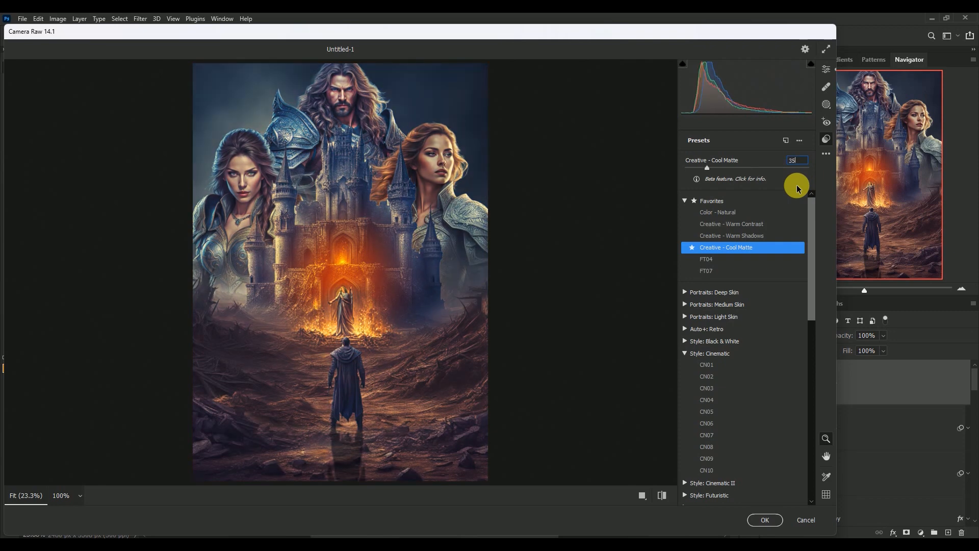
Set the Camera Raw temperature to -14, tint to +17 and exposure to -0.10
left_click(826, 69)
left_click(787, 213)
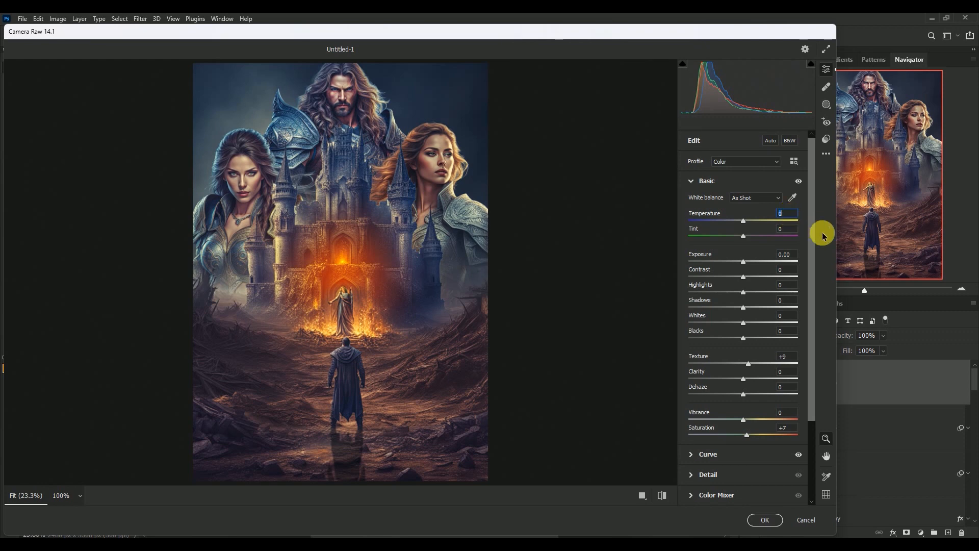
type("-14")
key("Tab")
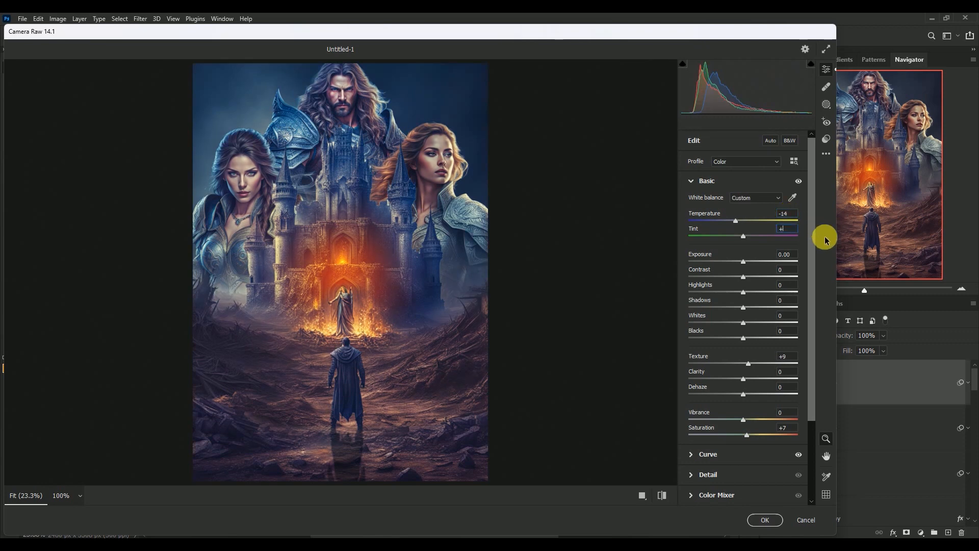
type("+17")
key("Tab")
type("-0.10")
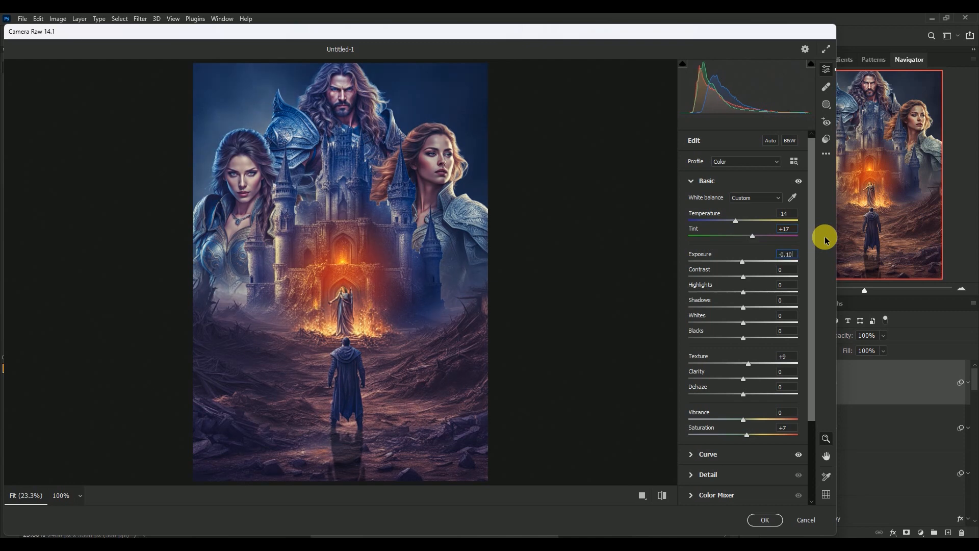
Set the Camera Raw contrast to -12, highlights to -17 and shadows to +14
key("Tab")
type("-12")
key("Tab")
type("-17")
key("Tab")
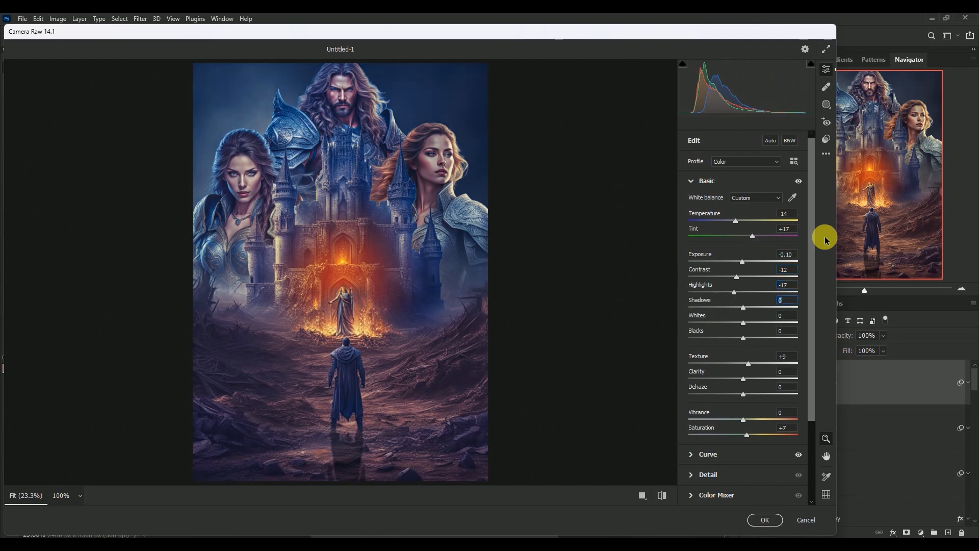
type("14")
Set the Camera Raw texture to +12 and clarity to +7
key("Tab")
key("Tab")
key("Tab")
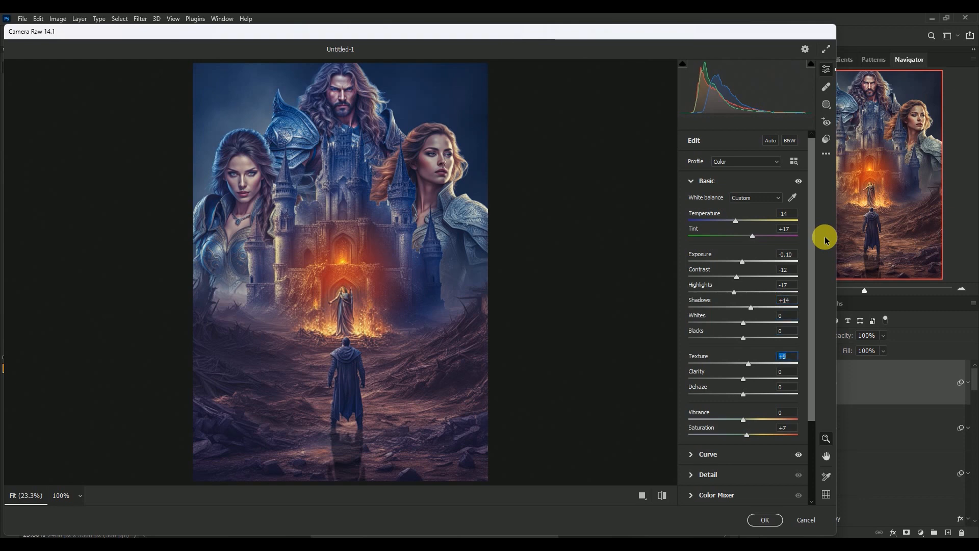
type("12")
key("Tab")
type("7")
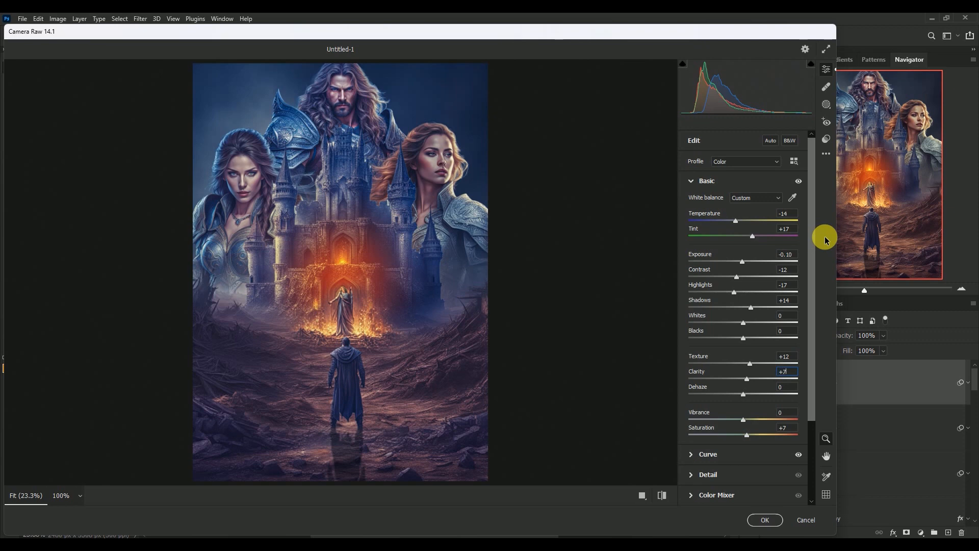
Set the Camera Raw vibrance to +6 and saturation to 0, then apply the filter
key("Tab")
key("Tab")
type("+6")
key("Tab")
type("0")
left_click(762, 519)
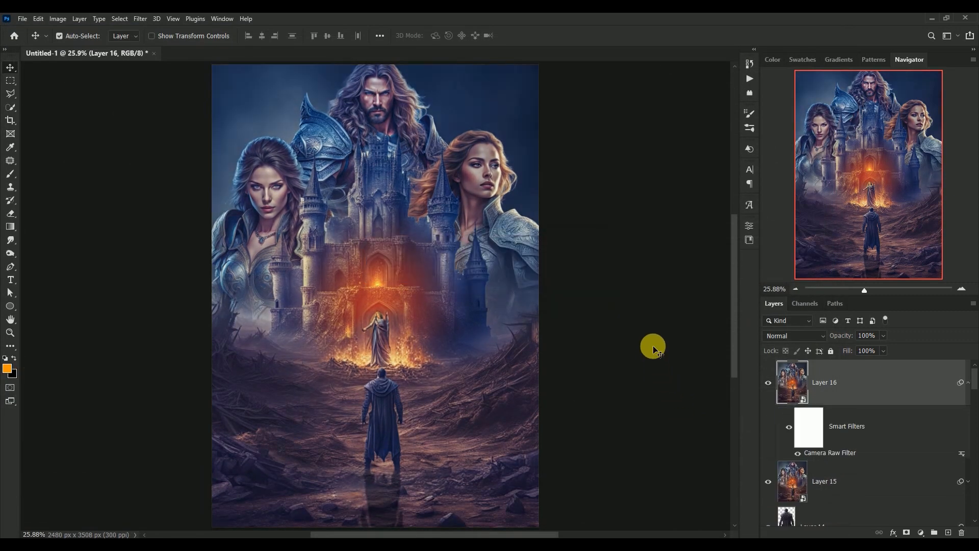
Collapse the smart filter list and compare the poster with and without the Camera Raw graded layer
left_click(968, 383)
left_click(769, 383)
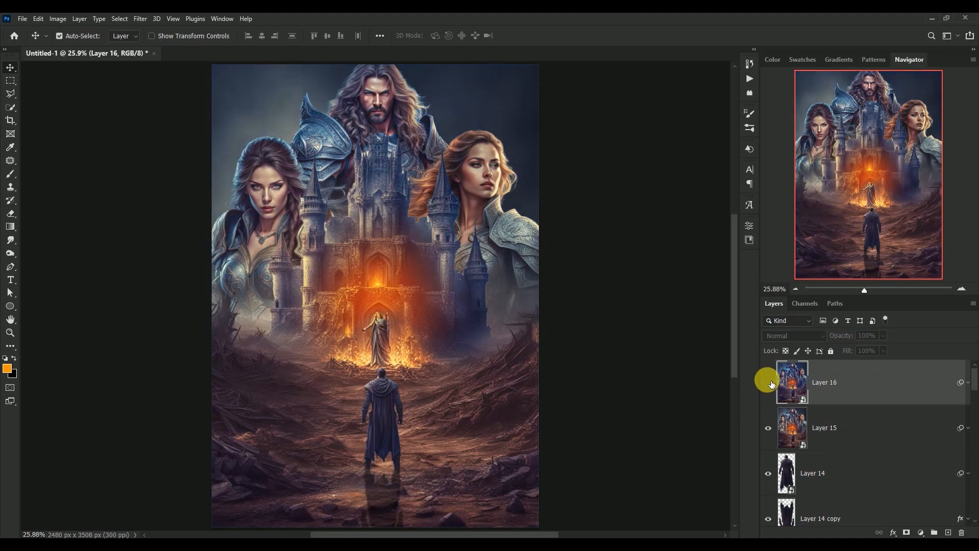
left_click(768, 382)
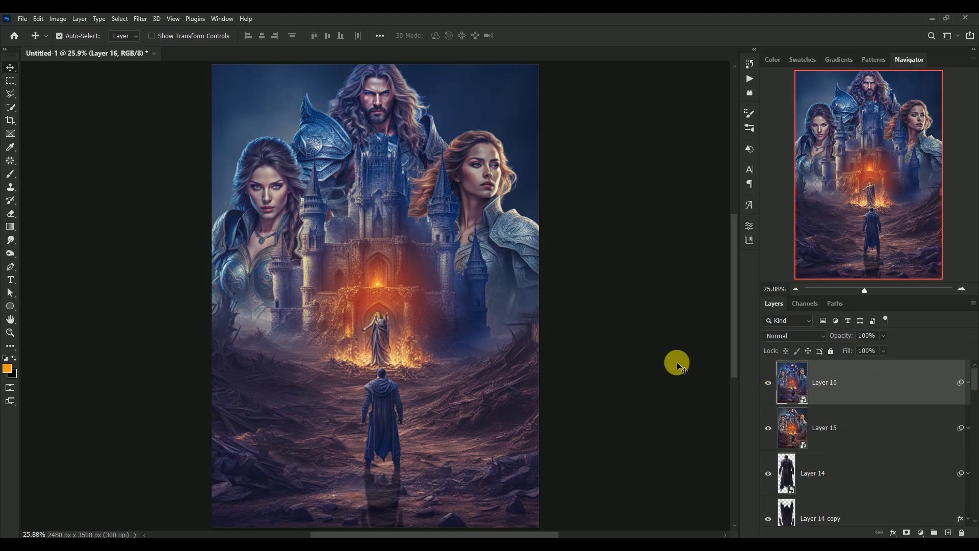
Add a Color Lookup adjustment clipped to the top merged layer, using the Crisp_Warm.look 3D LUT
left_click(920, 532)
left_click(911, 475)
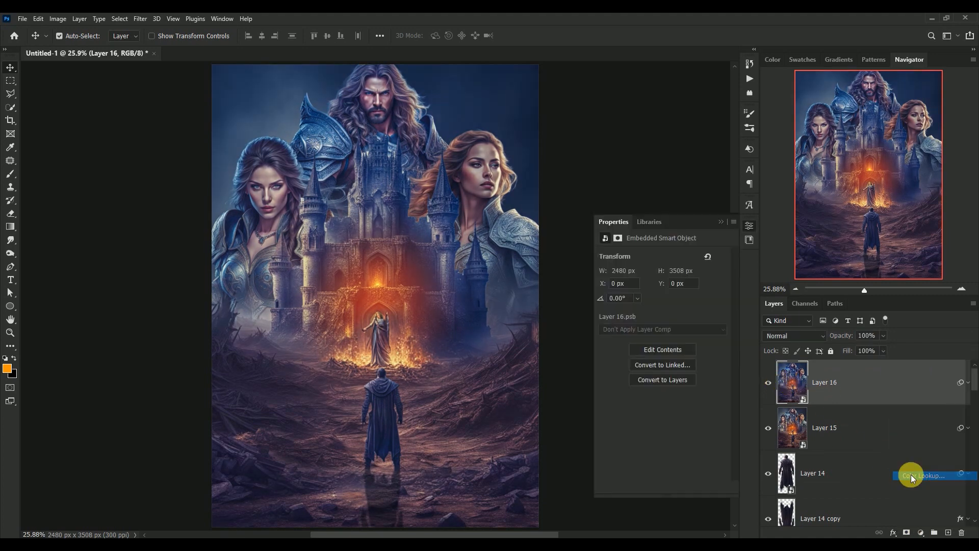
left_click(662, 487)
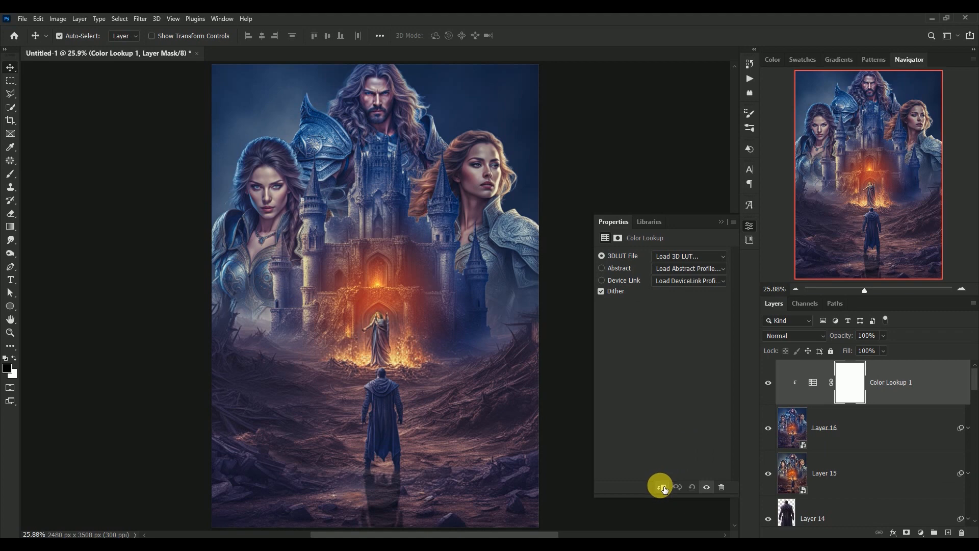
left_click(682, 256)
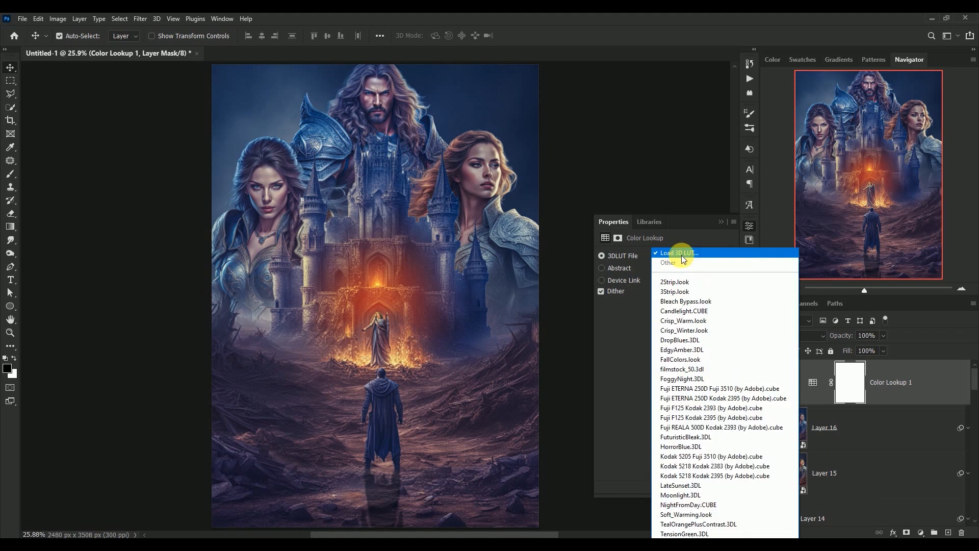
left_click(689, 322)
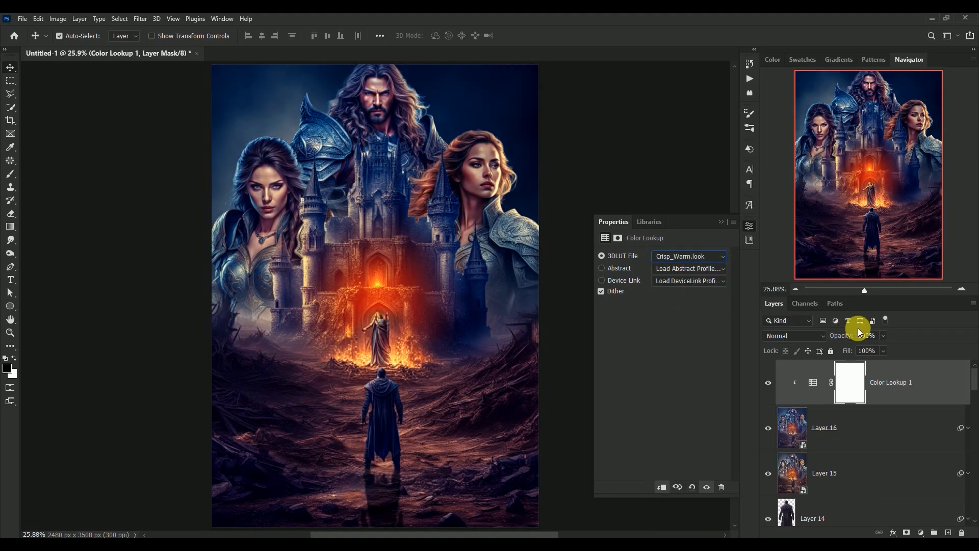
Lower the Color Lookup layer's opacity to 20% and close its settings
left_click(870, 334)
type("20")
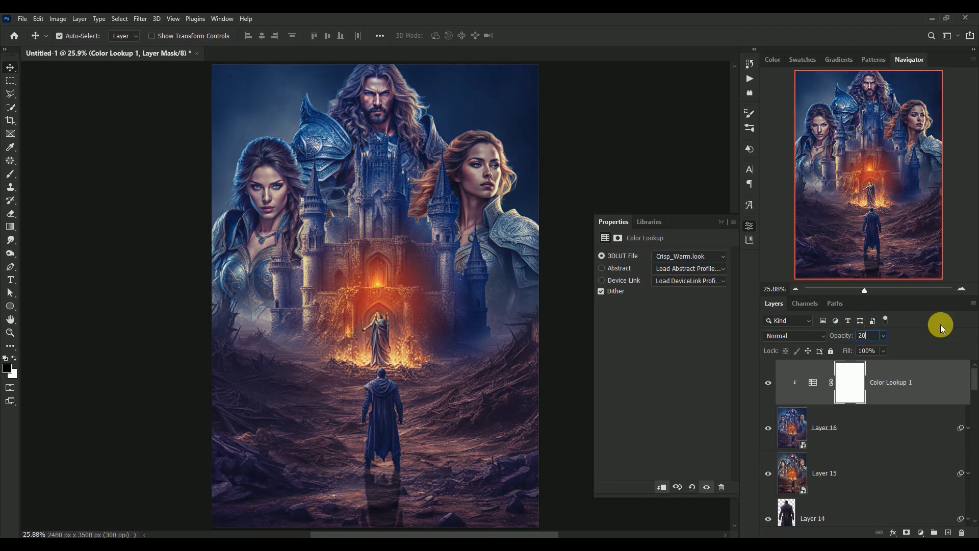
key("Return")
left_click(721, 221)
Compare the poster with and without the Color Lookup adjustment and review the whole image
left_click(768, 382)
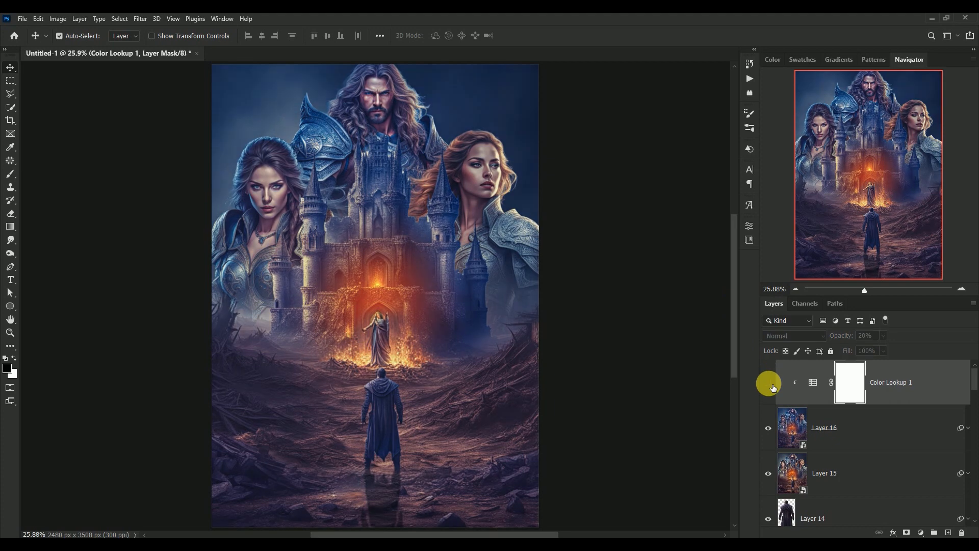
left_click(770, 383)
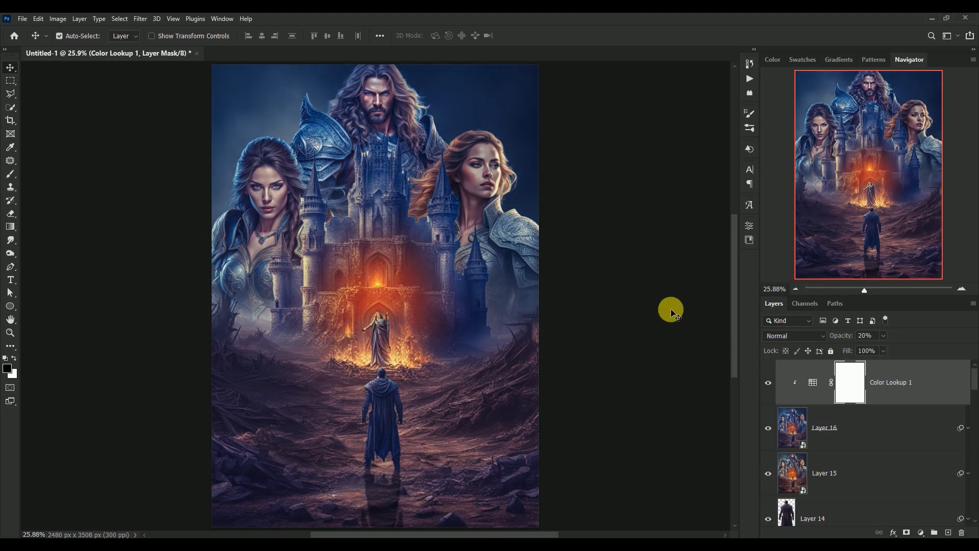
key("ctrl+minus")
key("ctrl+minus")
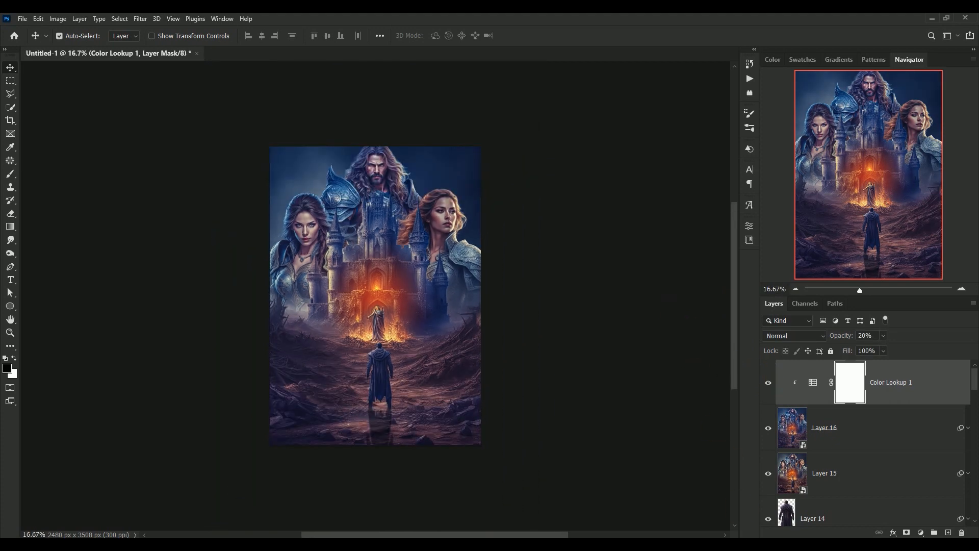
key("ctrl+0")
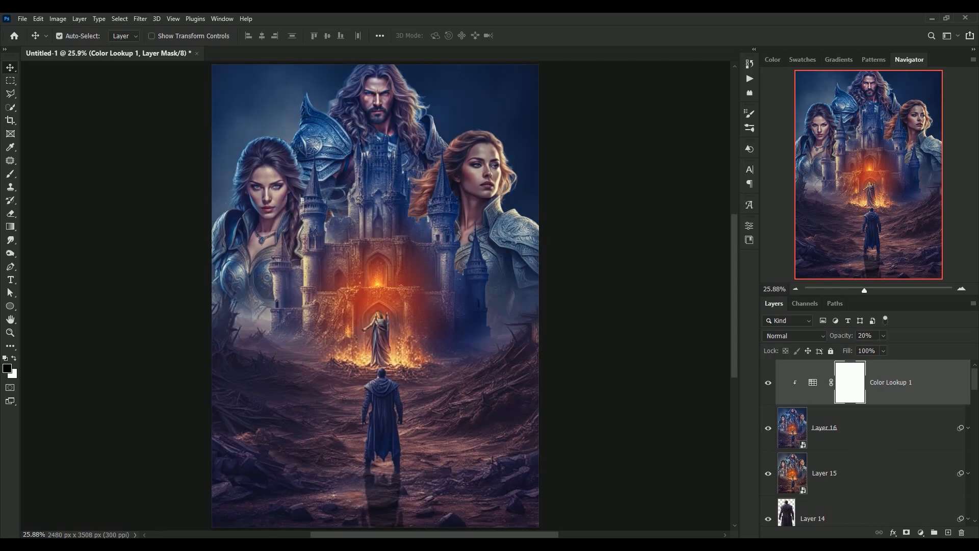